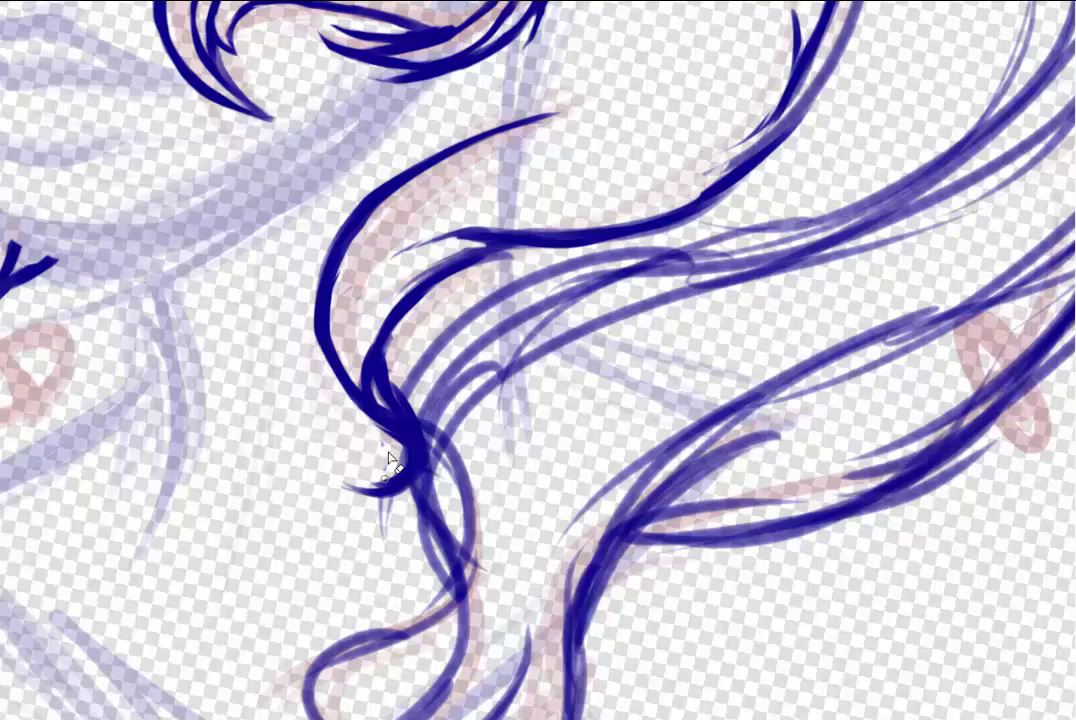
Clean up the curled tip of the hair lock beside the neck and extend the tapered strand above it
left_click_drag(413, 338, 395, 512)
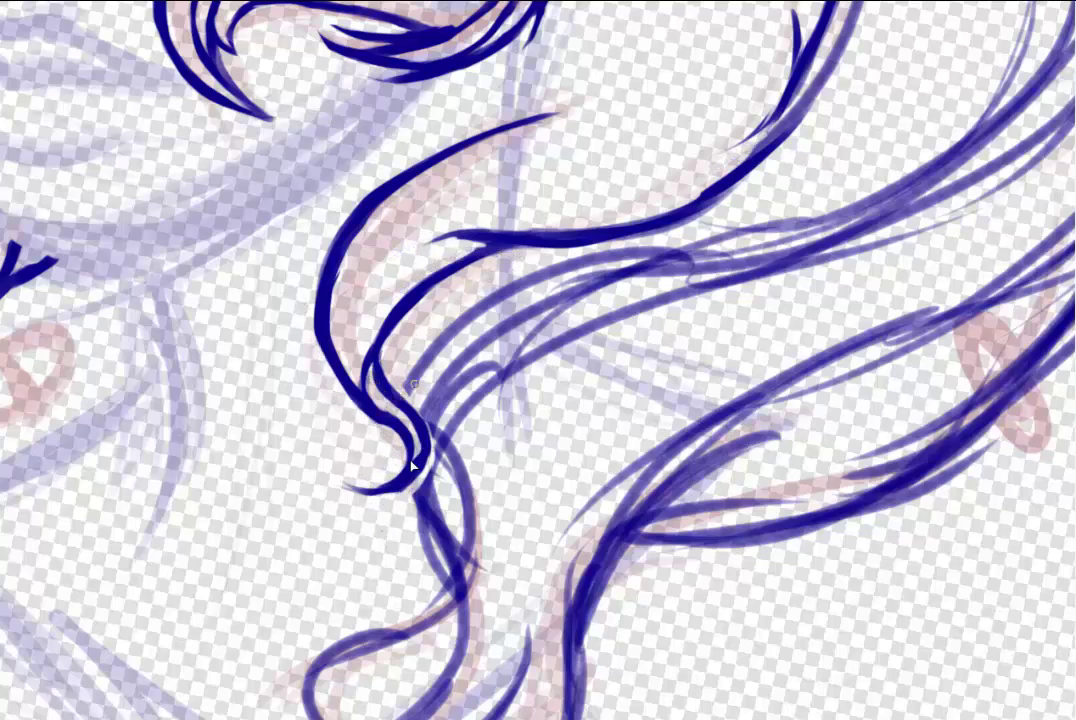
left_click_drag(464, 240, 381, 262)
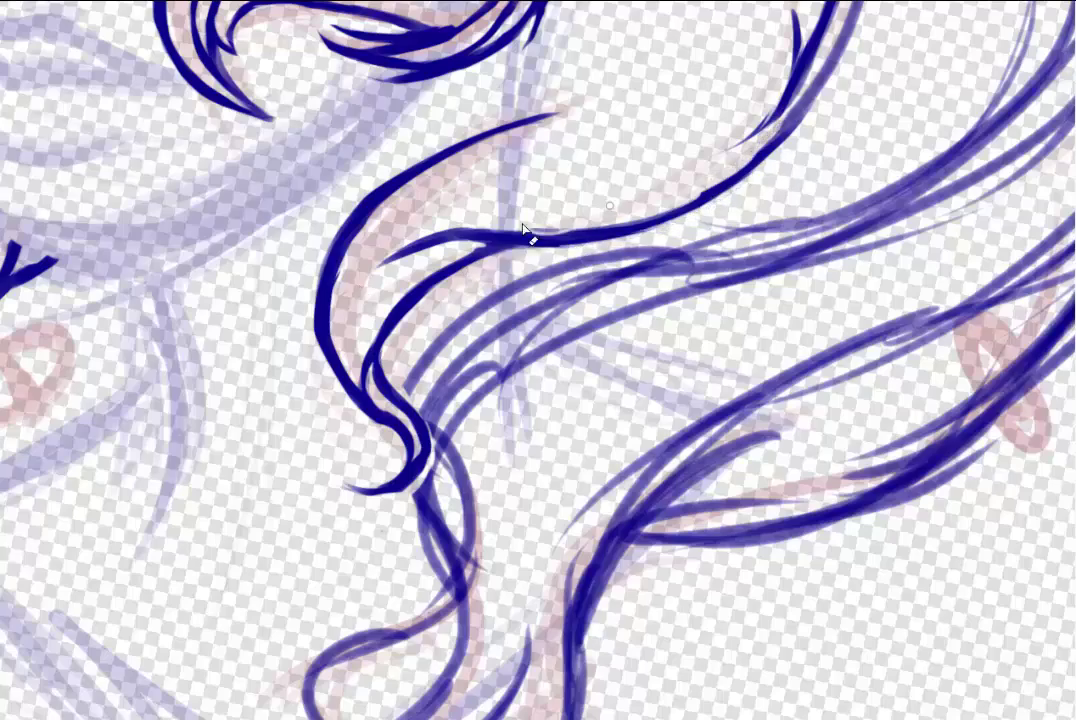
key("ctrl+0")
scroll(555, 380, "up", 5)
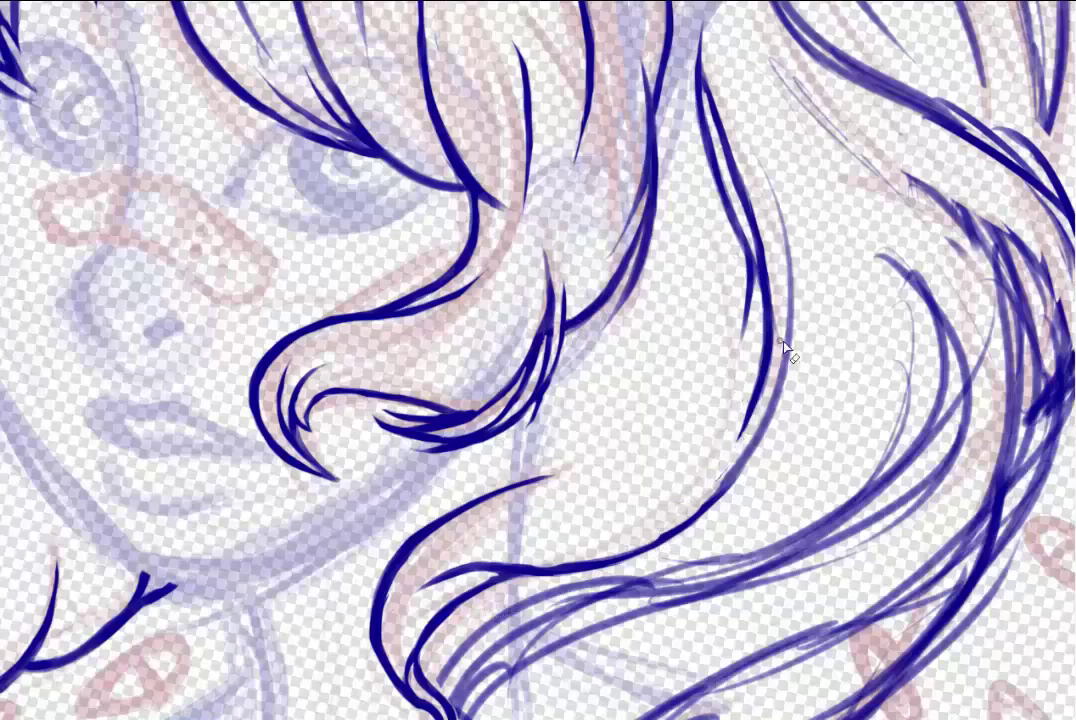
Ink the outer contour of the long strand hanging behind the cheek curl and refine it to a tapered line
scroll(785, 350, "up", 2)
scroll(792, 384, "up", 2)
left_click_drag(835, 149, 845, 458)
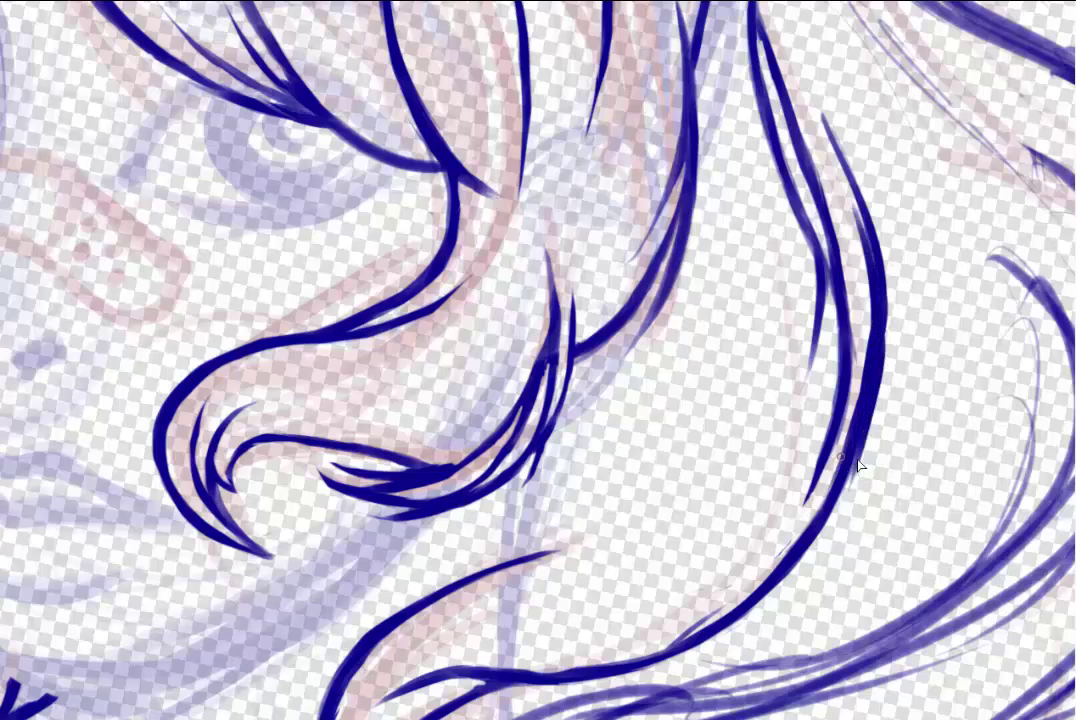
scroll(760, 470, "down", 2)
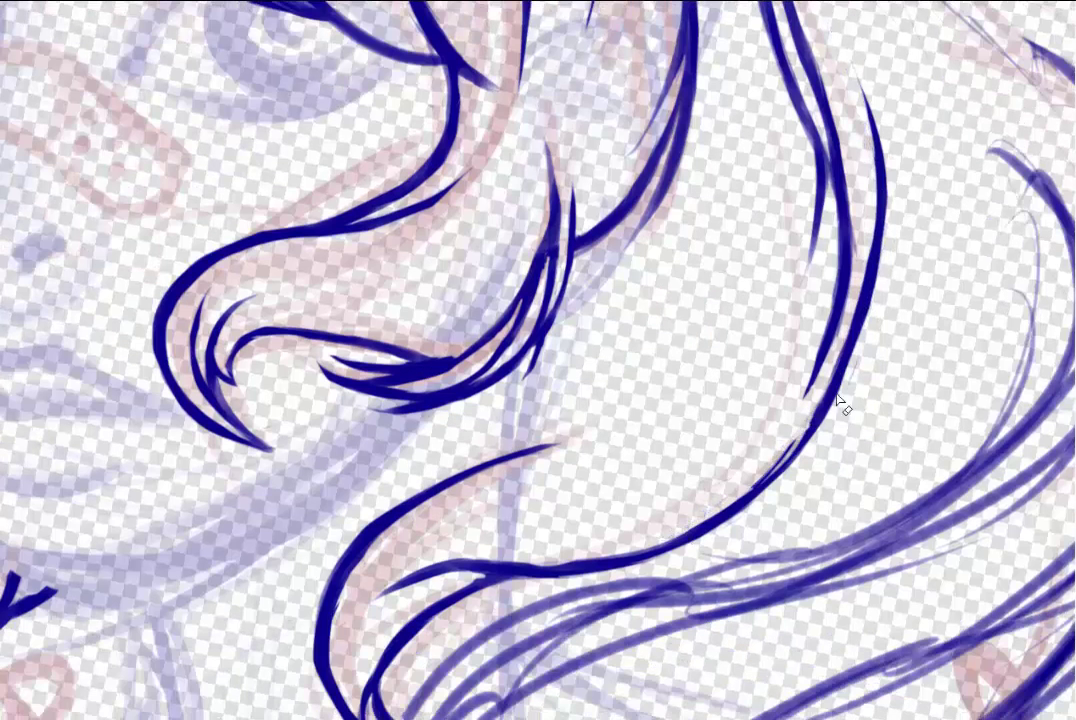
scroll(795, 477, "up", 8)
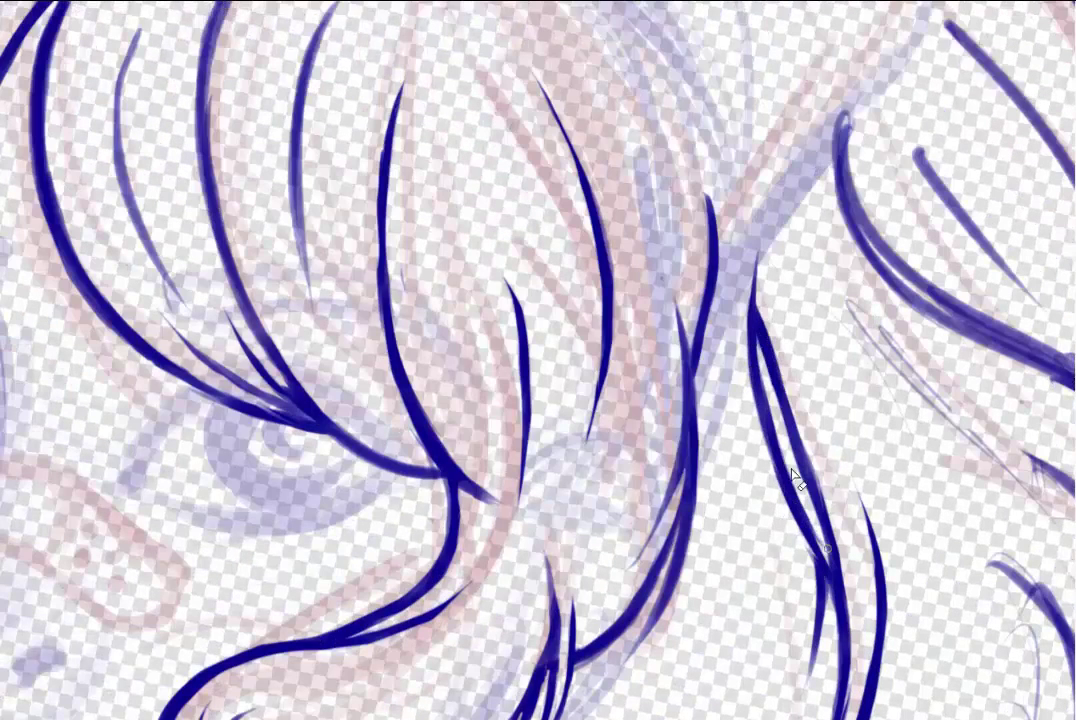
Ink the lower contour of the ponytail as a thin double line running from its base to the outer bend
scroll(700, 360, "down", 5)
scroll(660, 440, "up", 2)
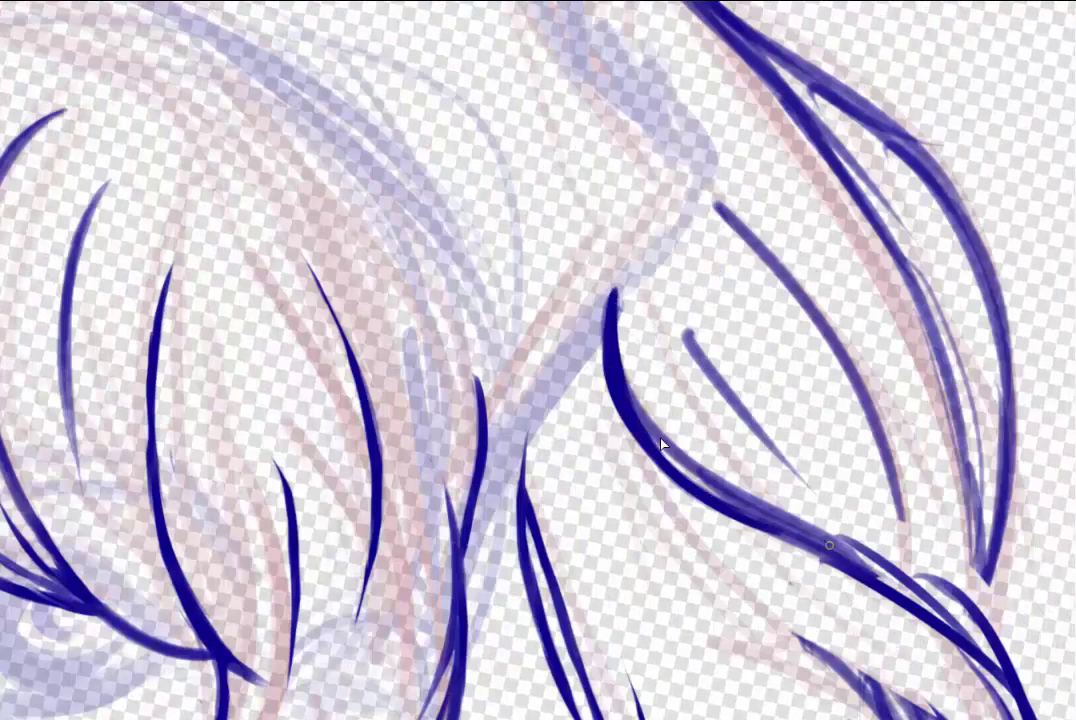
mouse_move(790, 525)
left_mouse_down()
mouse_move(660, 452)
mouse_move(869, 569)
left_mouse_up()
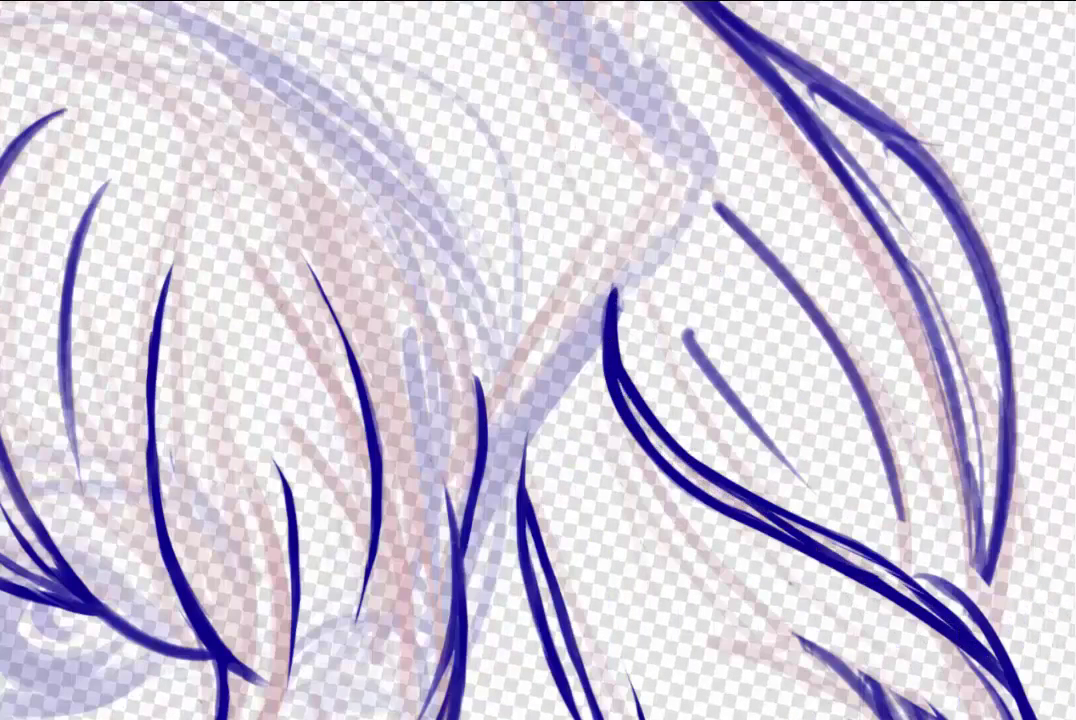
scroll(655, 400, "down", 3)
scroll(997, 456, "down", 5)
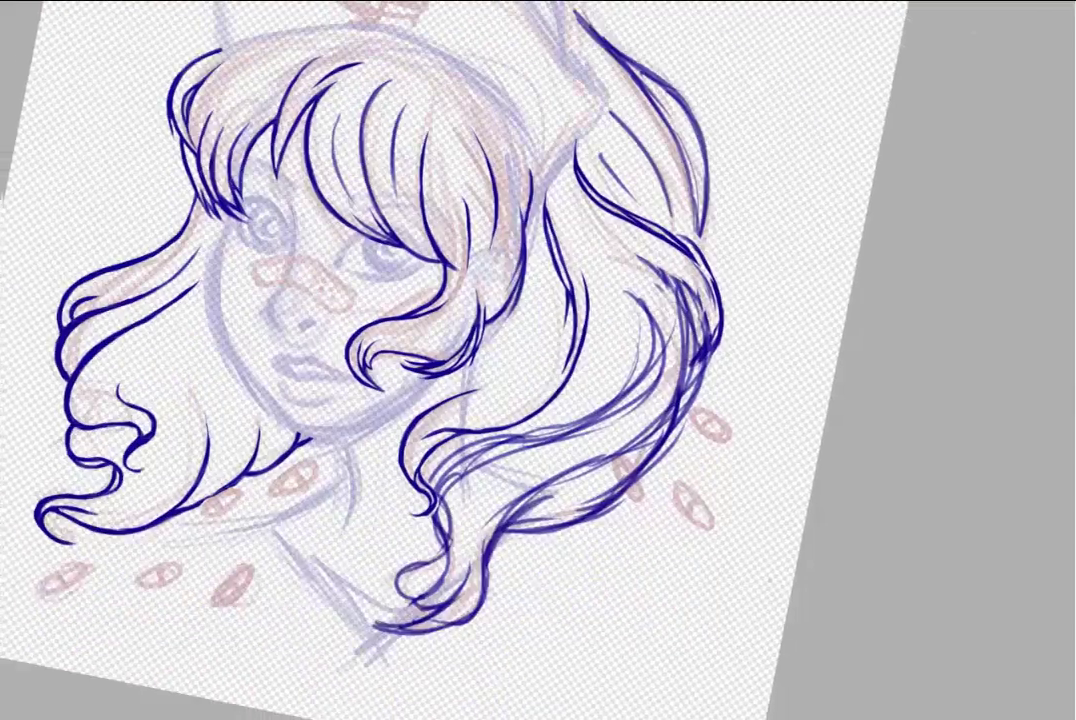
Ink the long wavy strand sweeping from the back of the hair to the curled lock, giving it a bold line
scroll(997, 456, "up", 2)
scroll(355, 435, "up", 4)
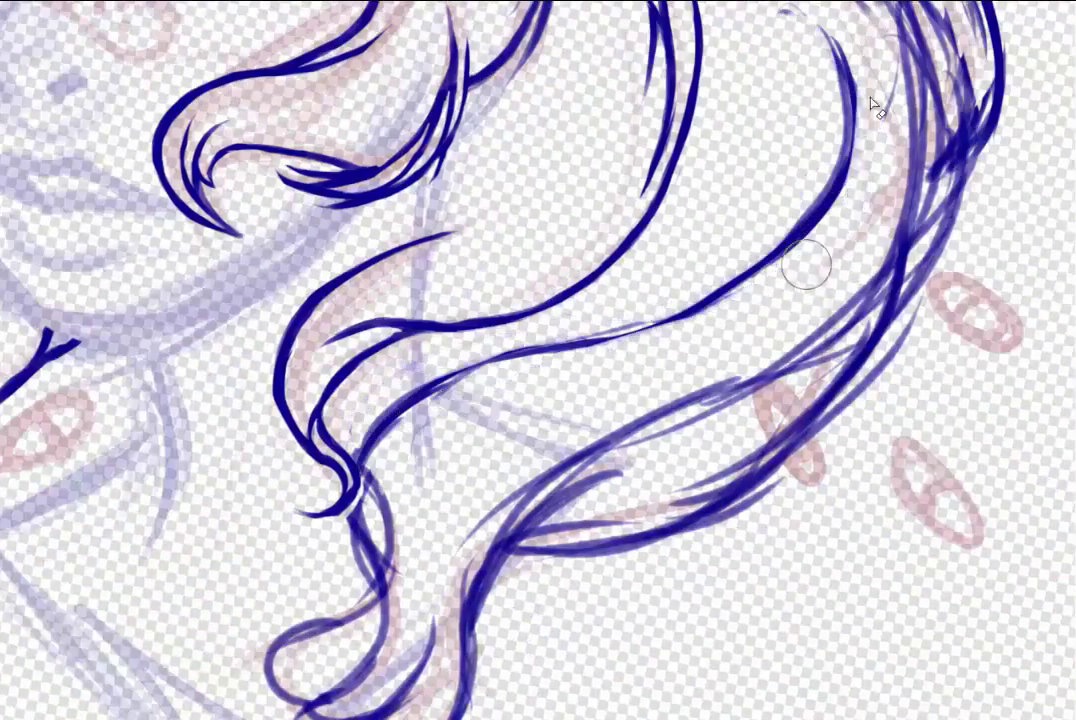
scroll(912, 340, "up", 3)
scroll(912, 340, "down", 3)
scroll(912, 340, "up", 2)
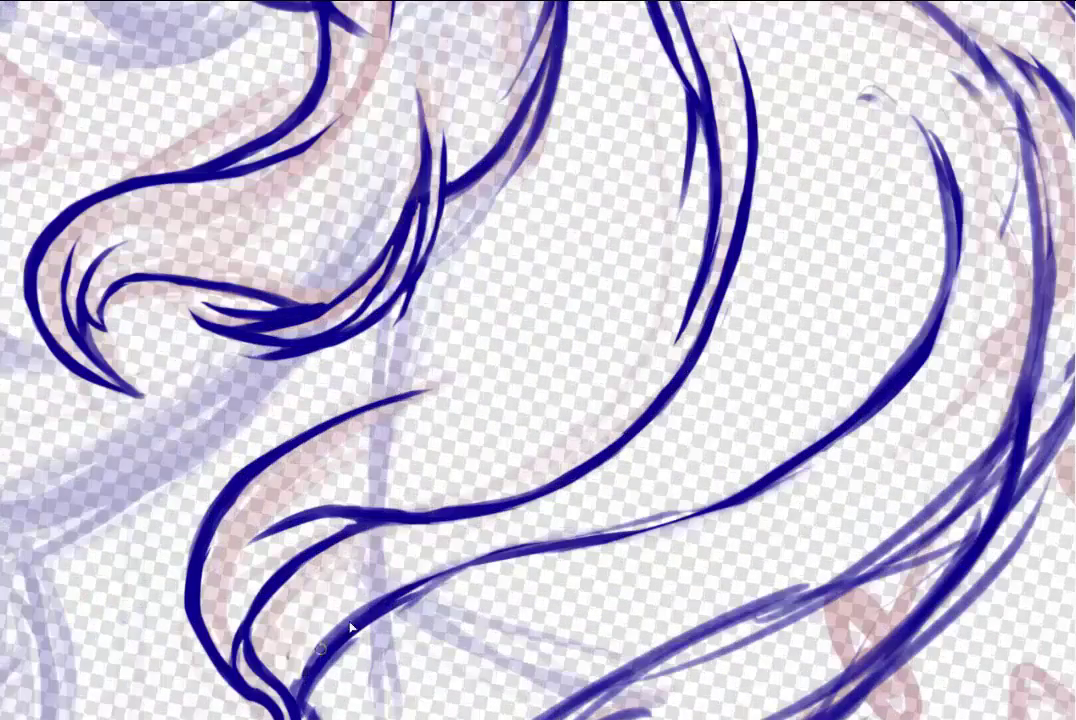
mouse_move(350, 627)
left_mouse_down()
mouse_move(525, 543)
mouse_move(798, 444)
mouse_move(955, 221)
left_mouse_up()
scroll(509, 384, "down", 3)
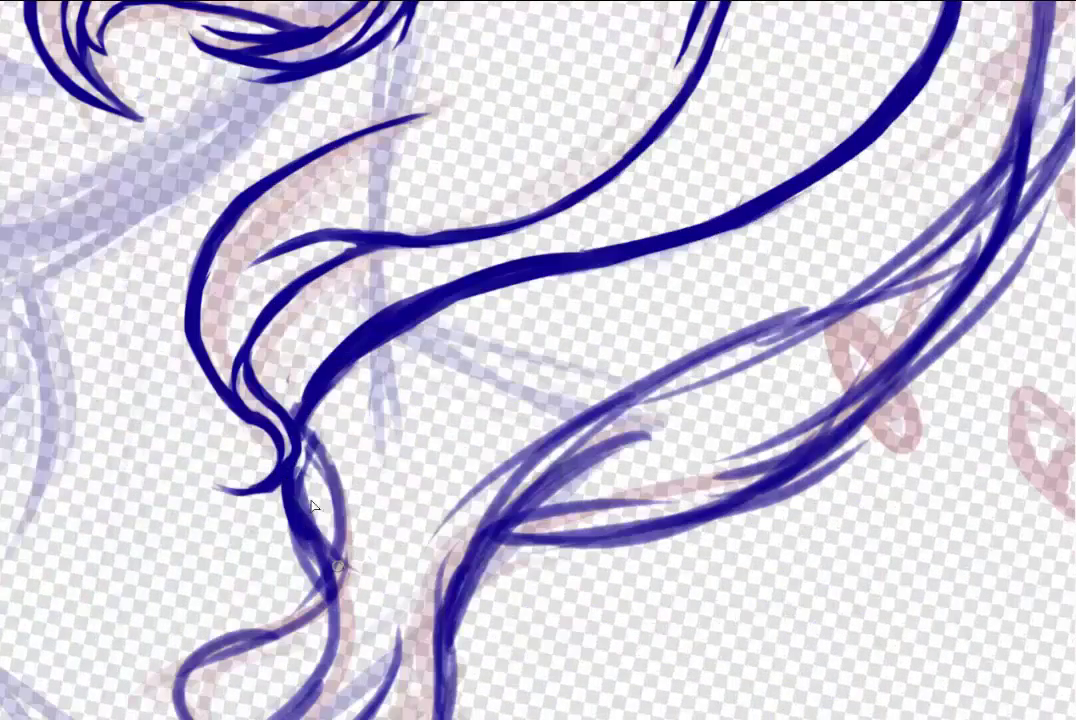
Ink the crossing strands just below the curled tip and slim the long wavy strand to a cleaner contour
left_click_drag(350, 420, 372, 580)
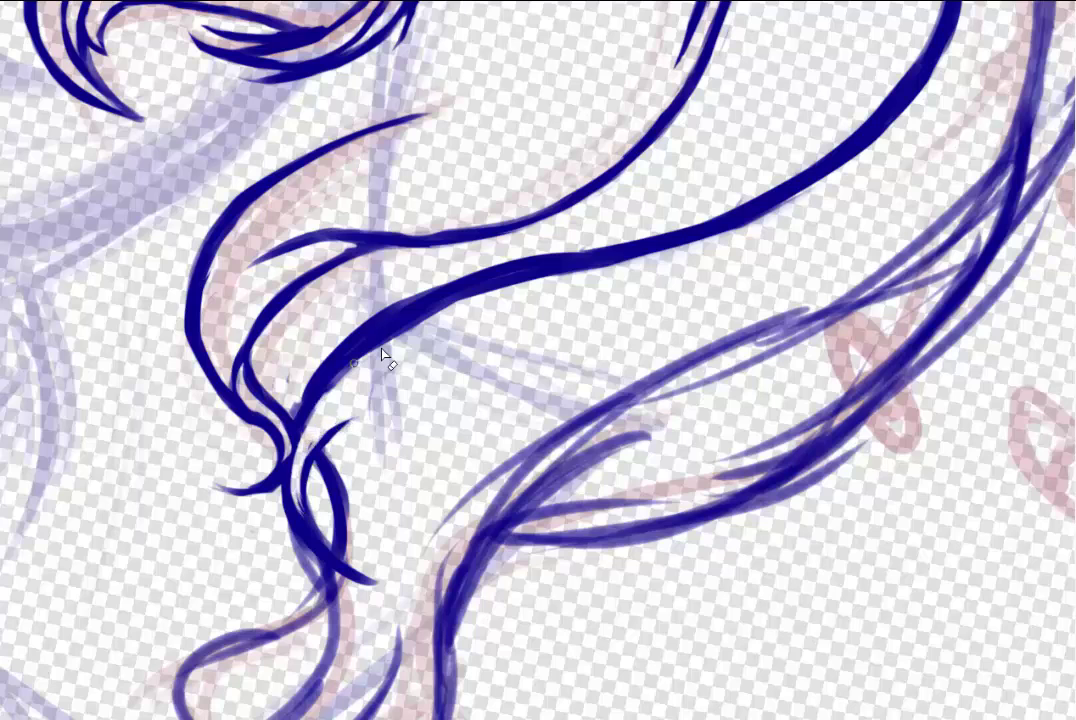
mouse_move(288, 388)
left_mouse_down()
mouse_move(555, 257)
mouse_move(700, 128)
left_mouse_up()
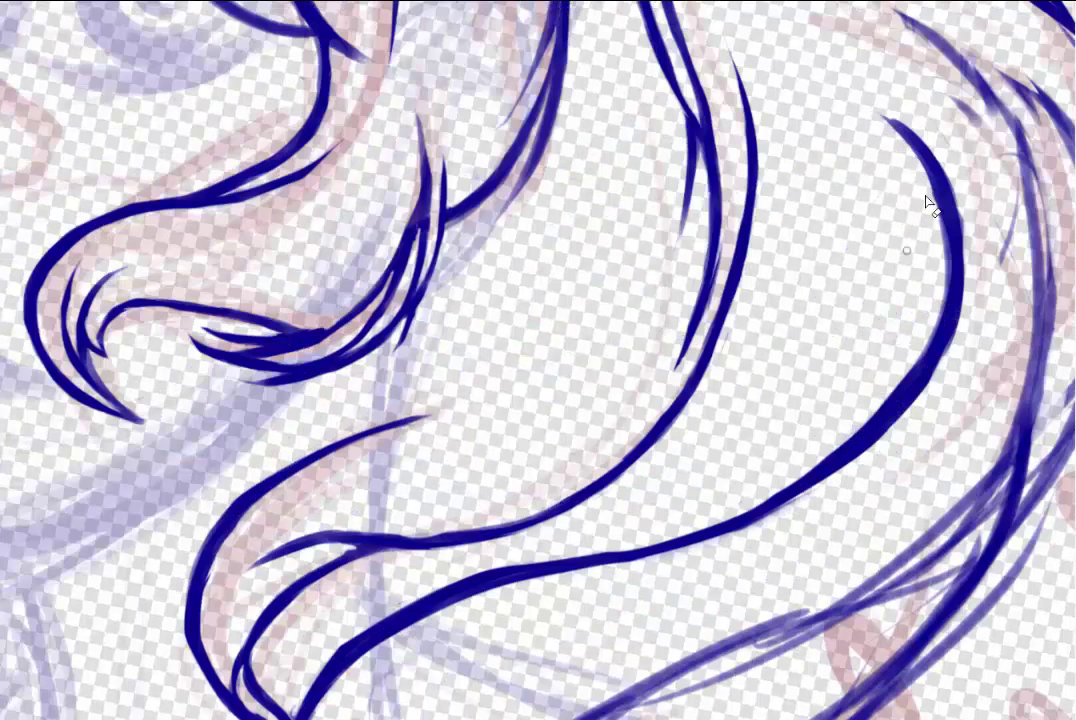
mouse_move(931, 204)
left_mouse_down()
mouse_move(979, 269)
mouse_move(943, 264)
left_mouse_up()
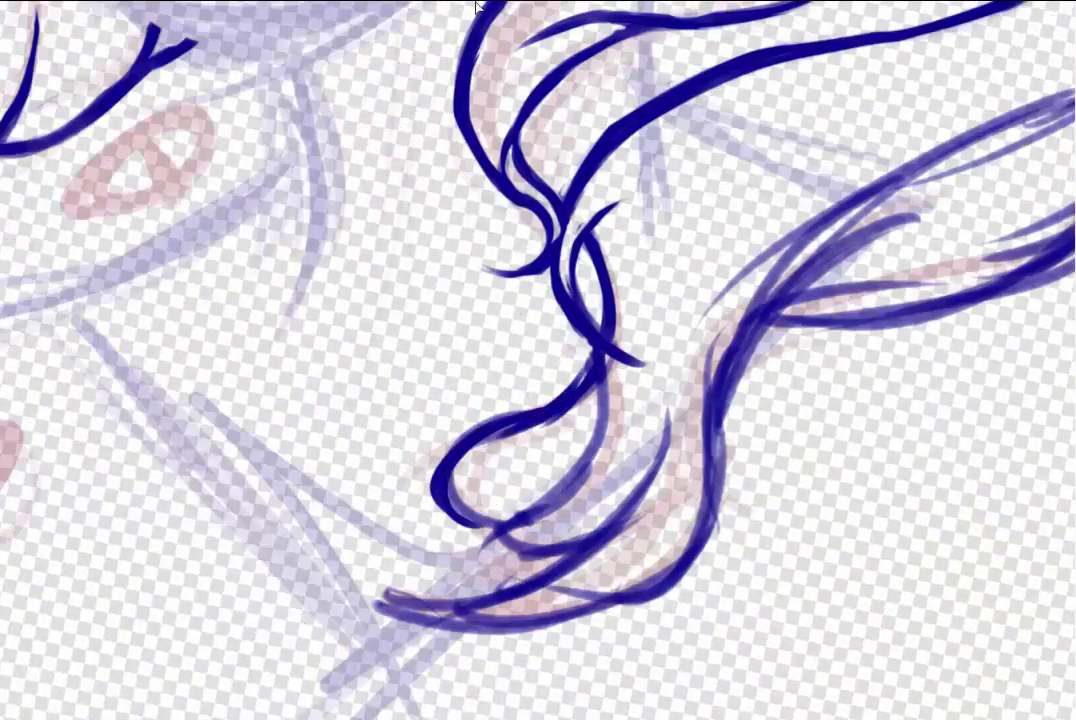
scroll(604, 358, "down", 5)
scroll(500, 450, "up", 5)
left_click_drag(540, 430, 462, 518)
mouse_move(590, 362)
left_mouse_down()
mouse_move(478, 455)
mouse_move(500, 472)
left_mouse_up()
key("ctrl+z")
key("ctrl+z")
key("ctrl+z")
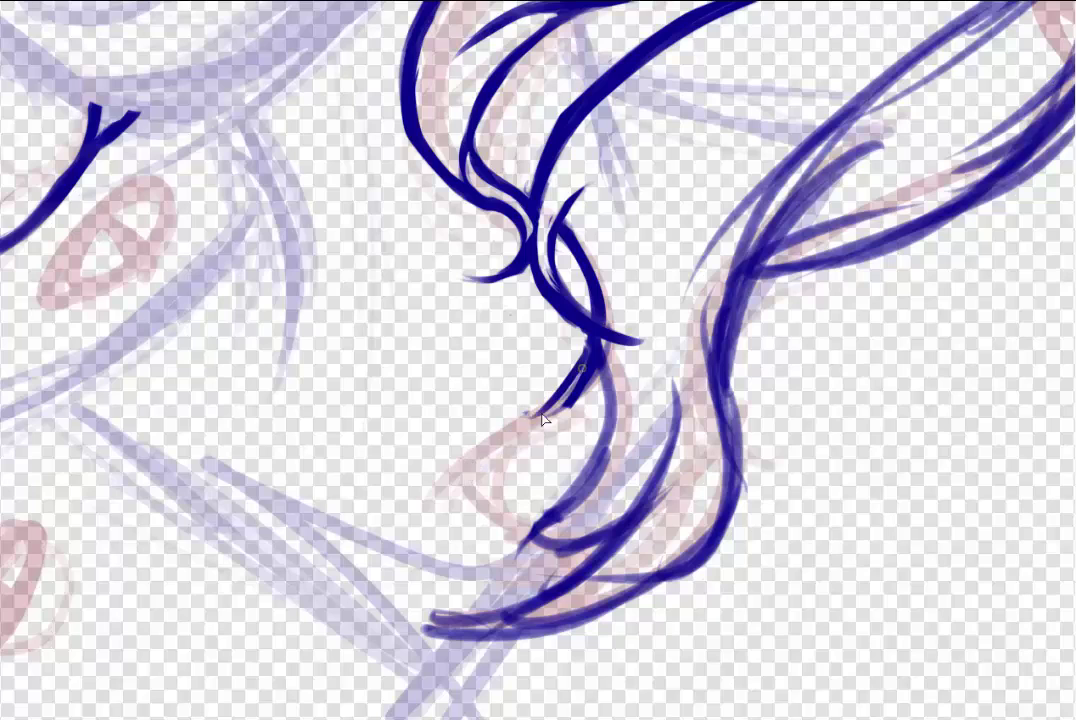
Ink the small pointed loop and the tapering strands at the lower end of the hair, erasing leftover rough lines
mouse_move(588, 352)
left_mouse_down()
mouse_move(518, 515)
mouse_move(477, 490)
left_mouse_up()
left_click_drag(718, 262, 742, 490)
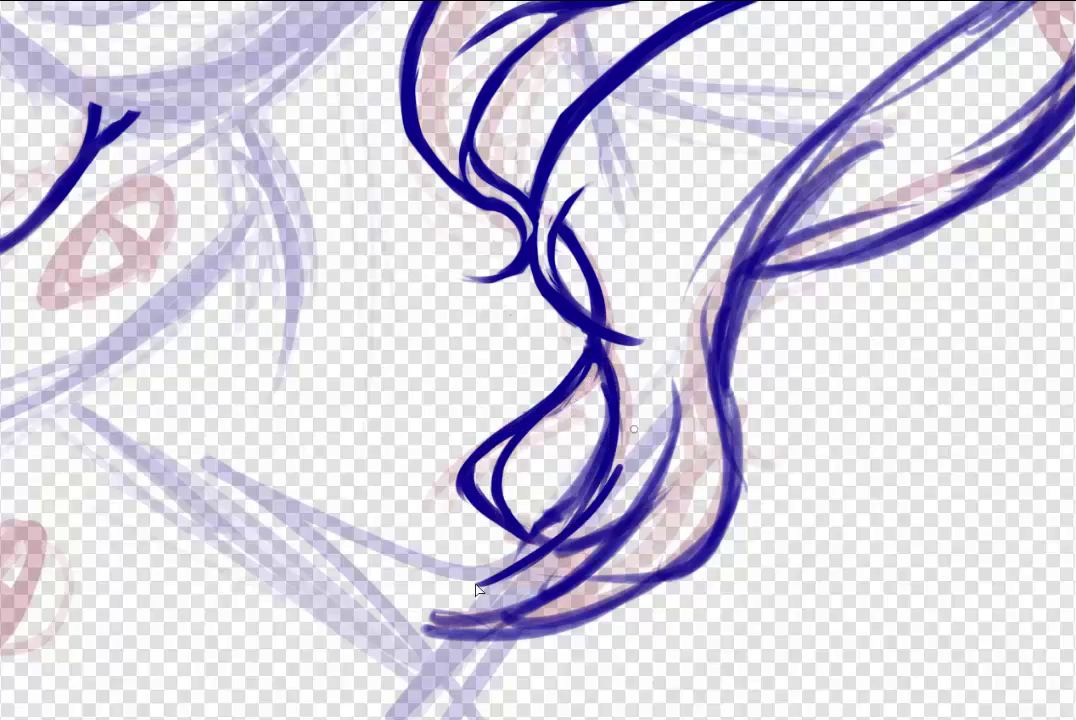
left_click_drag(470, 580, 660, 530)
left_click_drag(430, 628, 654, 554)
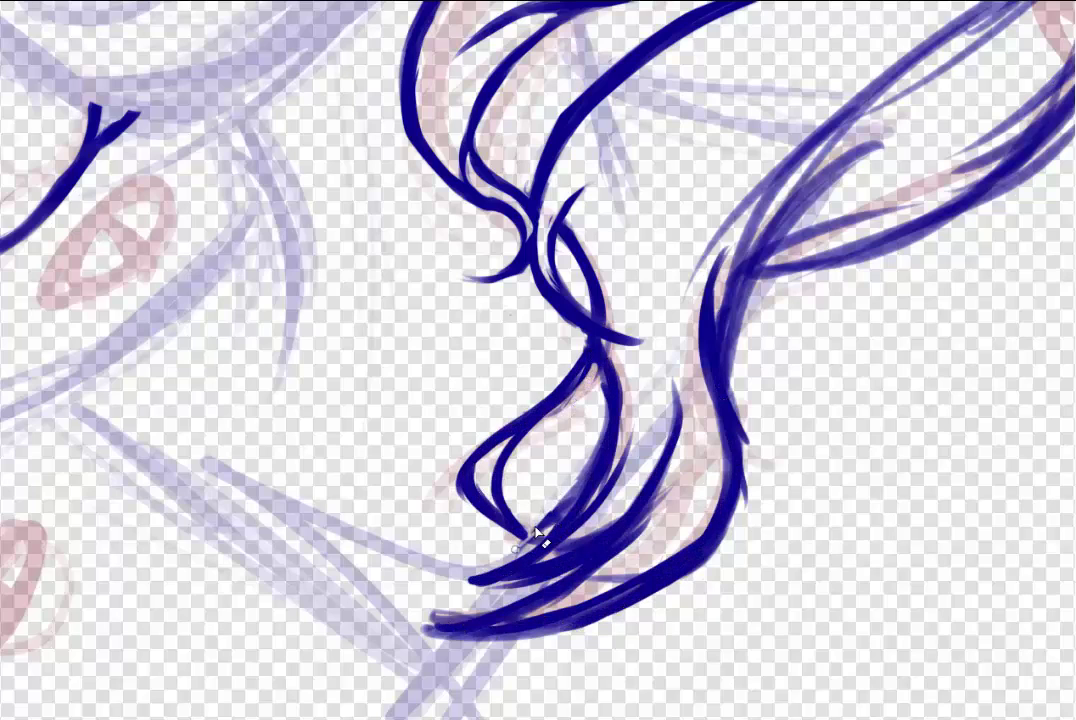
key("ctrl+z")
key("ctrl+z")
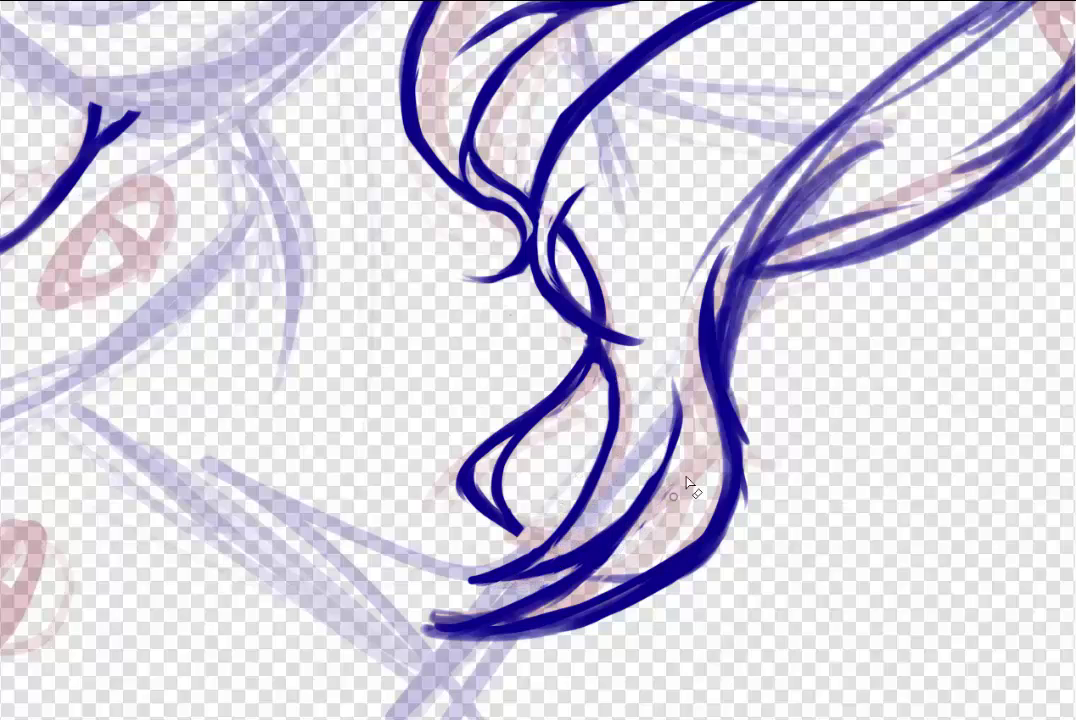
mouse_move(533, 605)
left_mouse_down()
mouse_move(571, 334)
mouse_move(732, 365)
left_mouse_up()
Ink both long contours of the outermost hair lock over the sketch and clear the rough lines around them
scroll(658, 310, "up", 5)
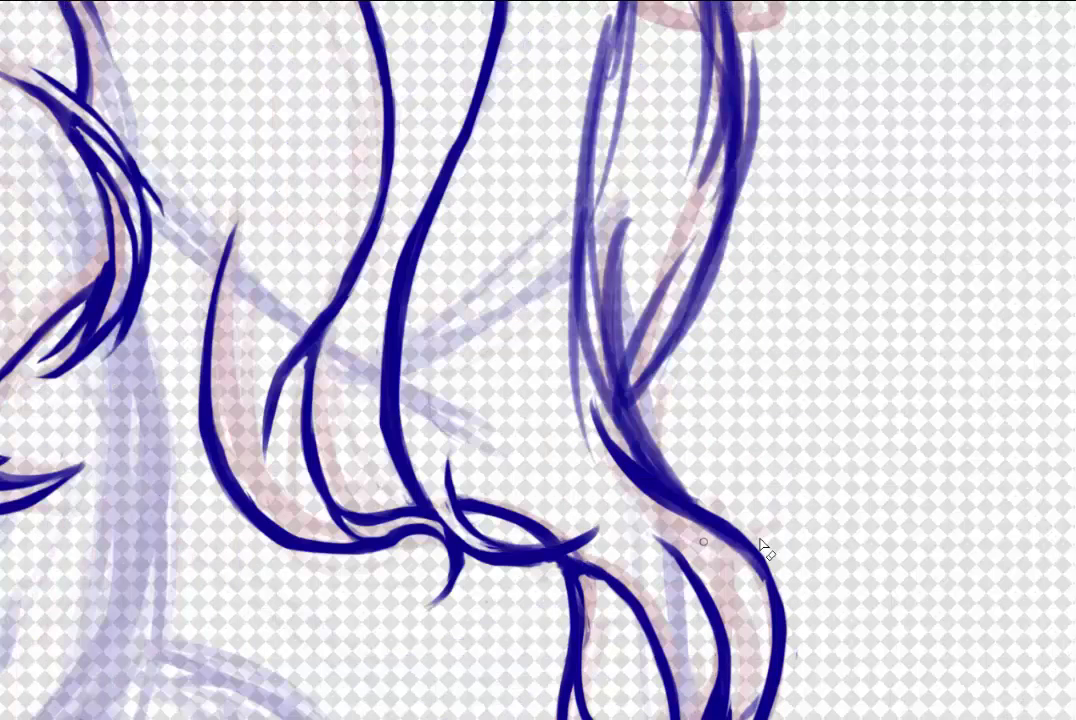
scroll(620, 333, "up", 5)
left_click_drag(600, 470, 696, 185)
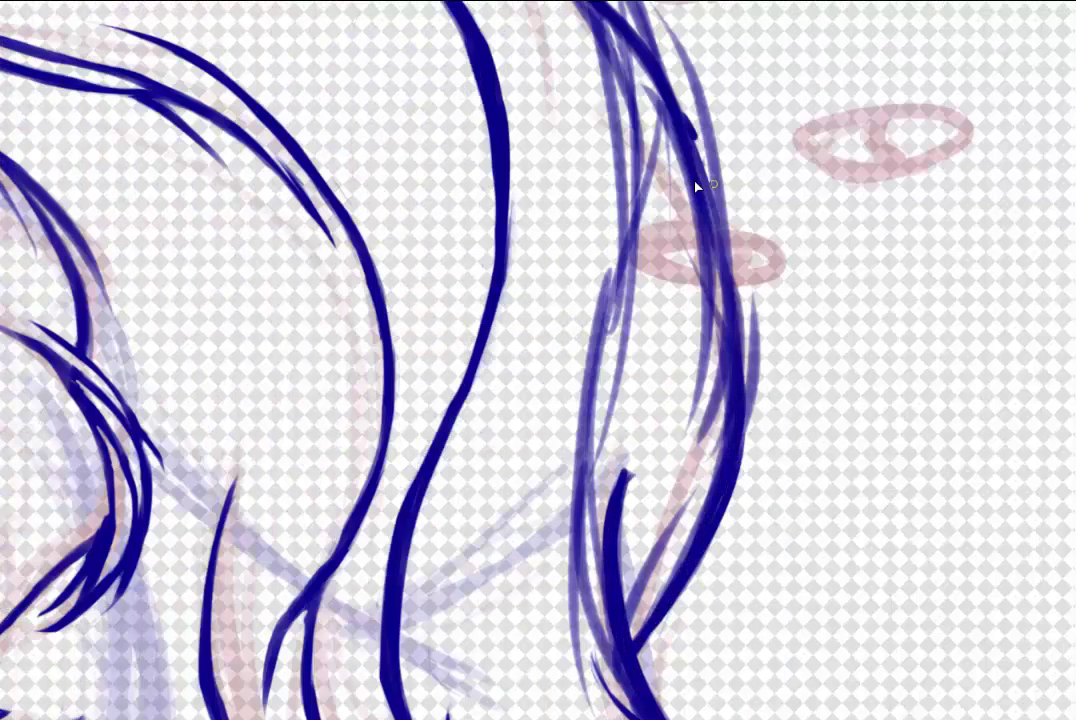
left_click_drag(600, 120, 590, 312)
left_click_drag(500, 170, 480, 480)
mouse_move(605, 140)
left_mouse_down()
mouse_move(586, 696)
mouse_move(640, 60)
left_mouse_up()
mouse_move(637, 319)
left_mouse_down()
mouse_move(651, 127)
mouse_move(716, 394)
mouse_move(659, 107)
mouse_move(700, 485)
mouse_move(744, 255)
left_mouse_up()
Thin the short inner strand where the outermost lock narrows and clean up the joining lines
scroll(640, 60, "up", 5)
scroll(640, 60, "down", 8)
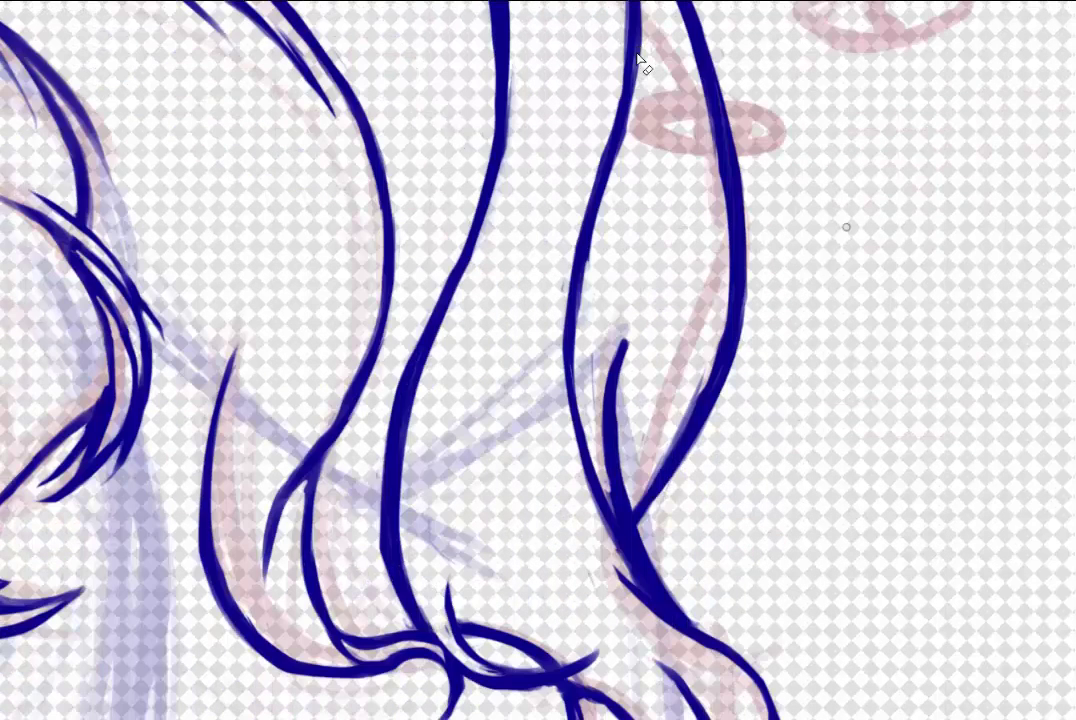
scroll(640, 60, "down", 4)
left_click_drag(605, 196, 638, 357)
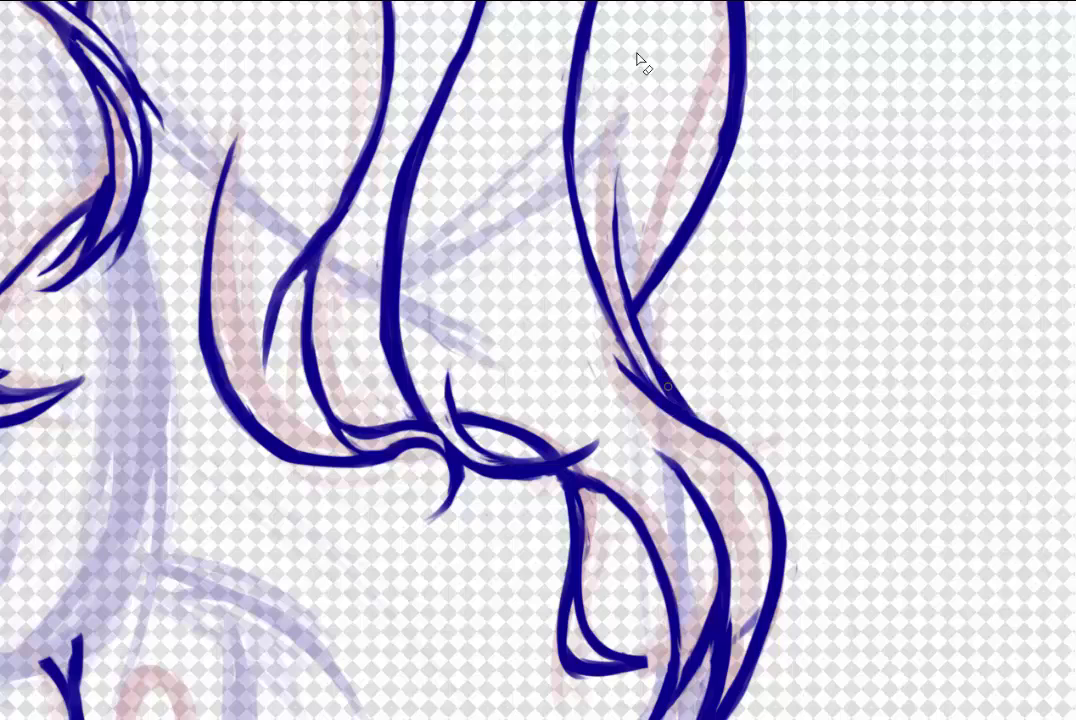
scroll(640, 60, "up", 5)
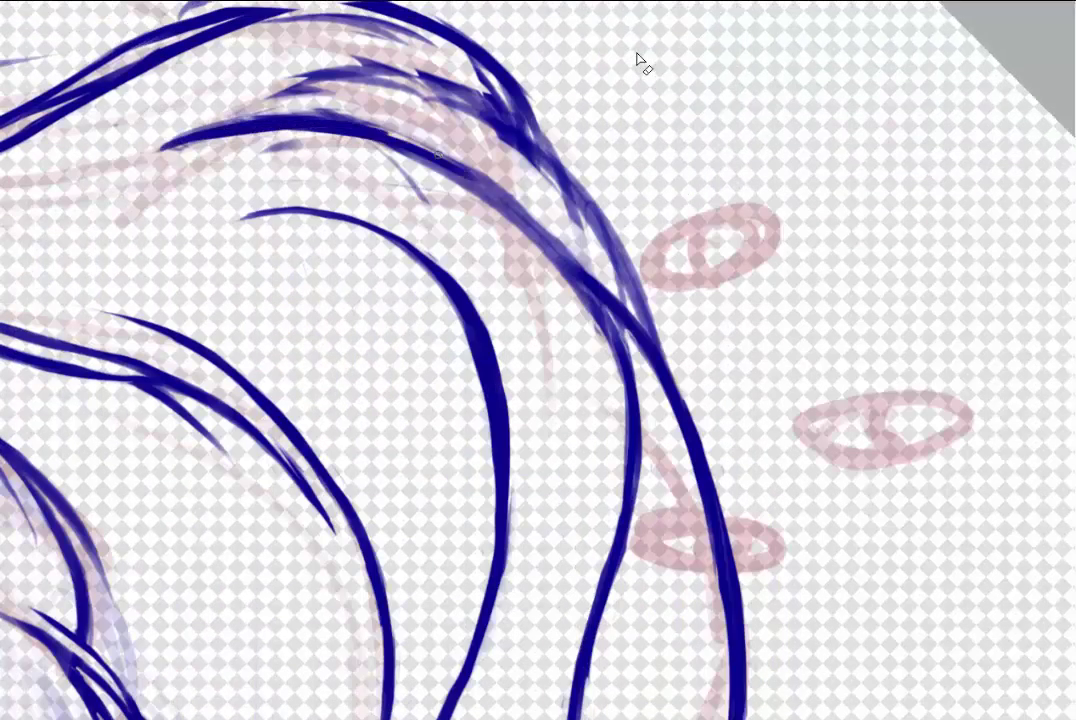
key("ctrl+0")
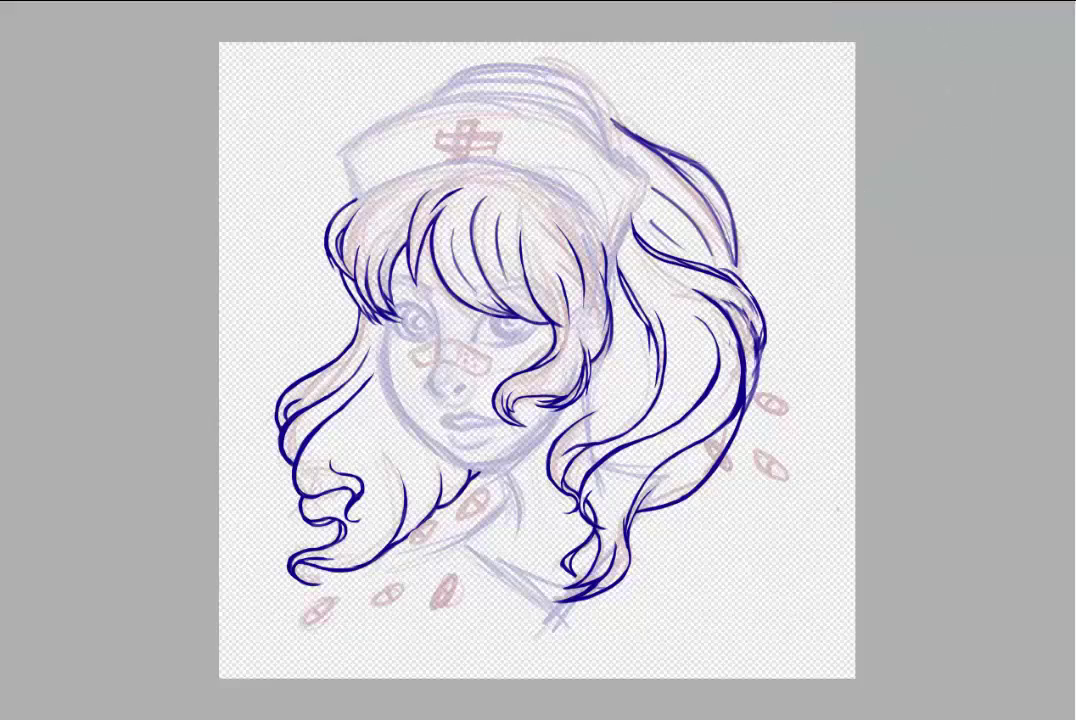
scroll(456, 360, "up", 5)
scroll(538, 360, "down", 3)
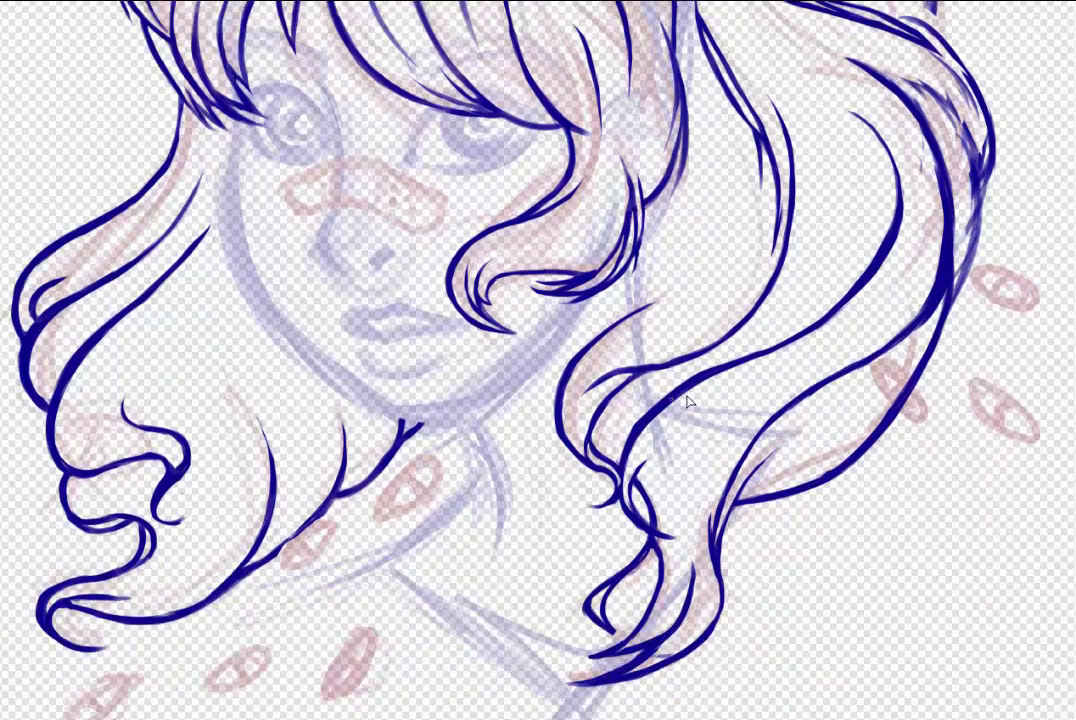
mouse_move(745, 362)
left_mouse_down()
mouse_move(698, 410)
mouse_move(692, 500)
left_mouse_up()
key("ctrl+z")
key("ctrl+z")
key("ctrl+z")
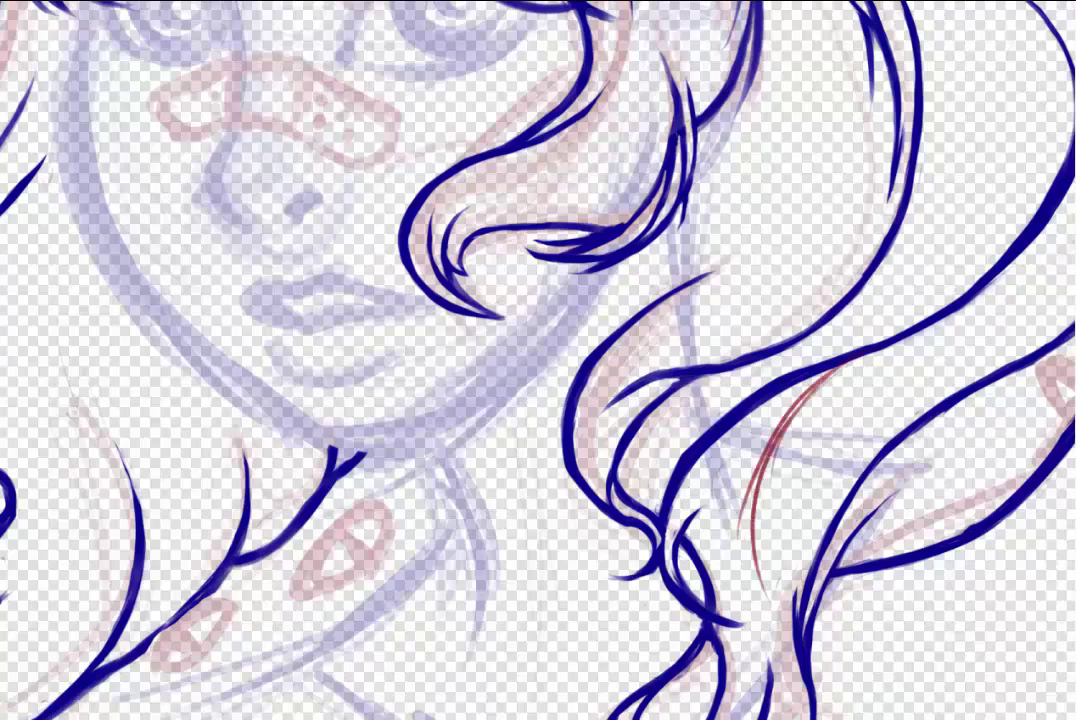
Rework the lower part of the long wavy strand, removing its old connection to the curled lock
left_click_drag(795, 620, 815, 397)
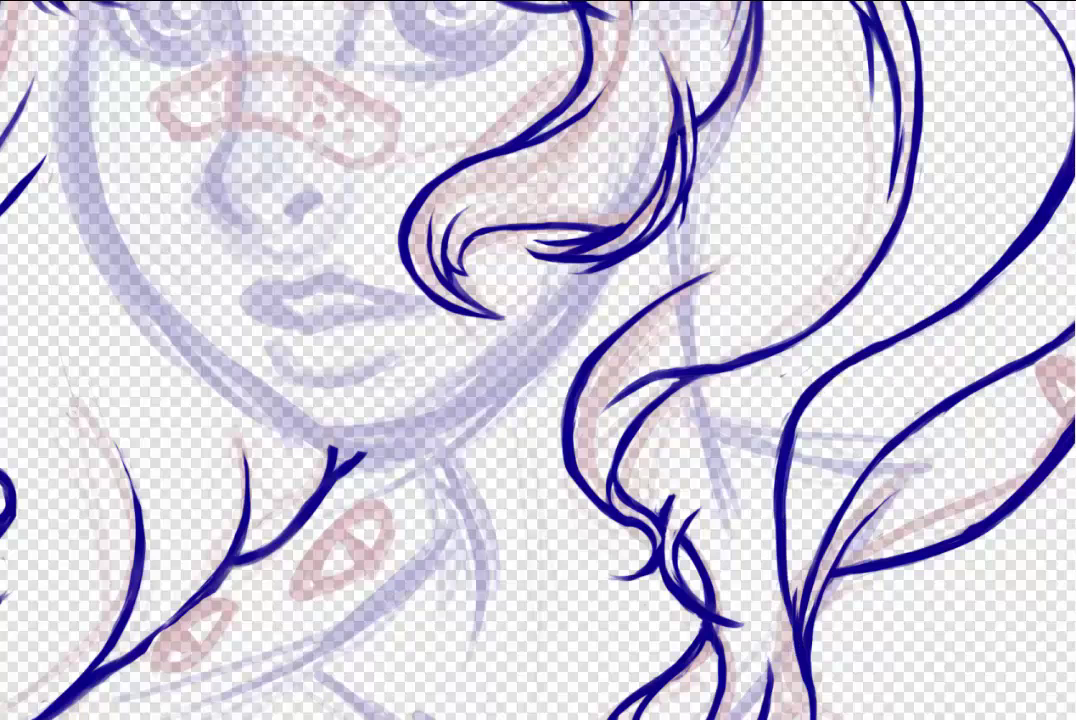
left_click_drag(655, 530, 852, 345)
mouse_move(691, 492)
left_mouse_down()
mouse_move(561, 442)
mouse_move(536, 492)
left_mouse_up()
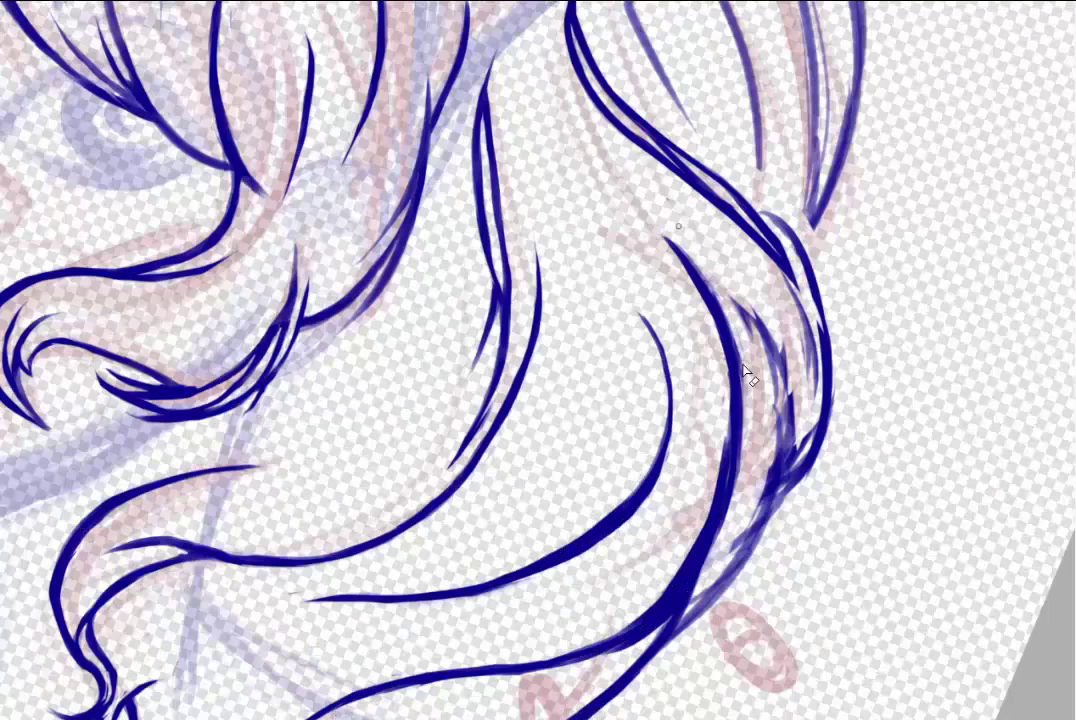
Ink the outer bend of the ponytail and its inner strand as clean tapered lines, removing the rough strokes between them
scroll(567, 502, "down", 3)
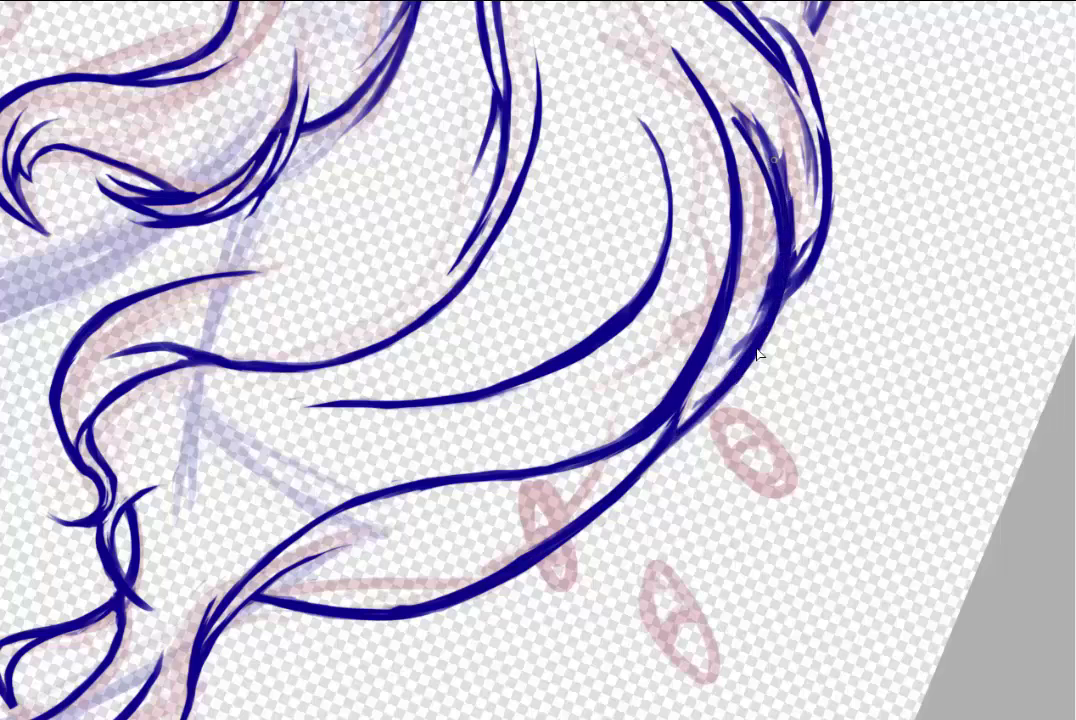
scroll(822, 383, "up", 3)
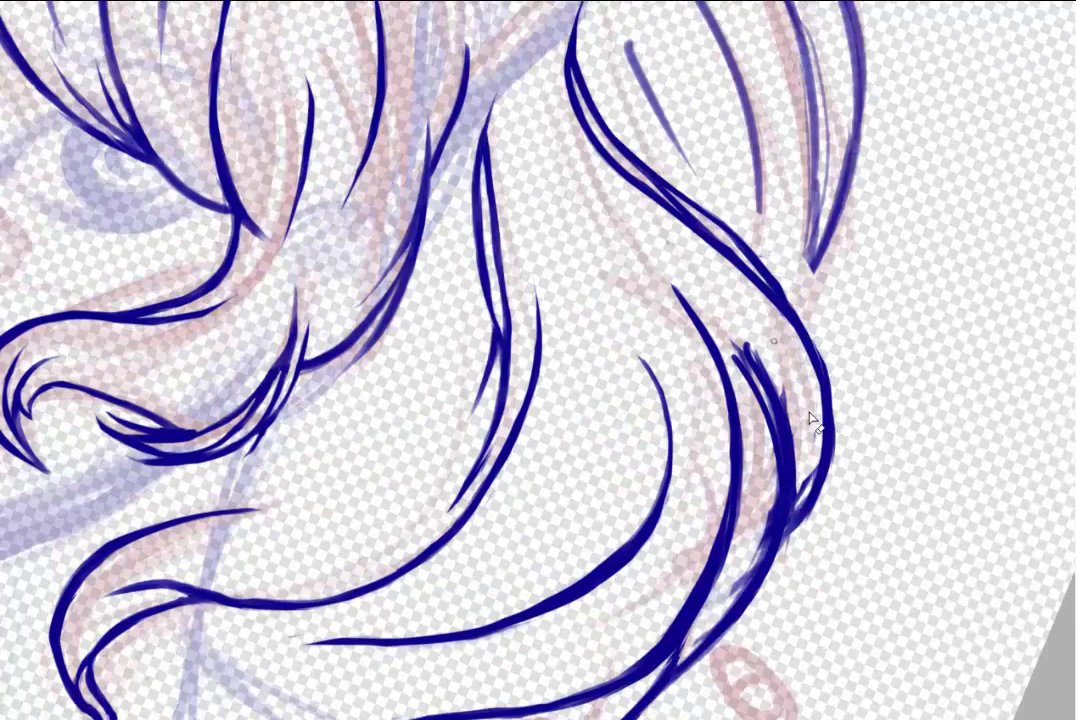
scroll(1055, 318, "down", 2)
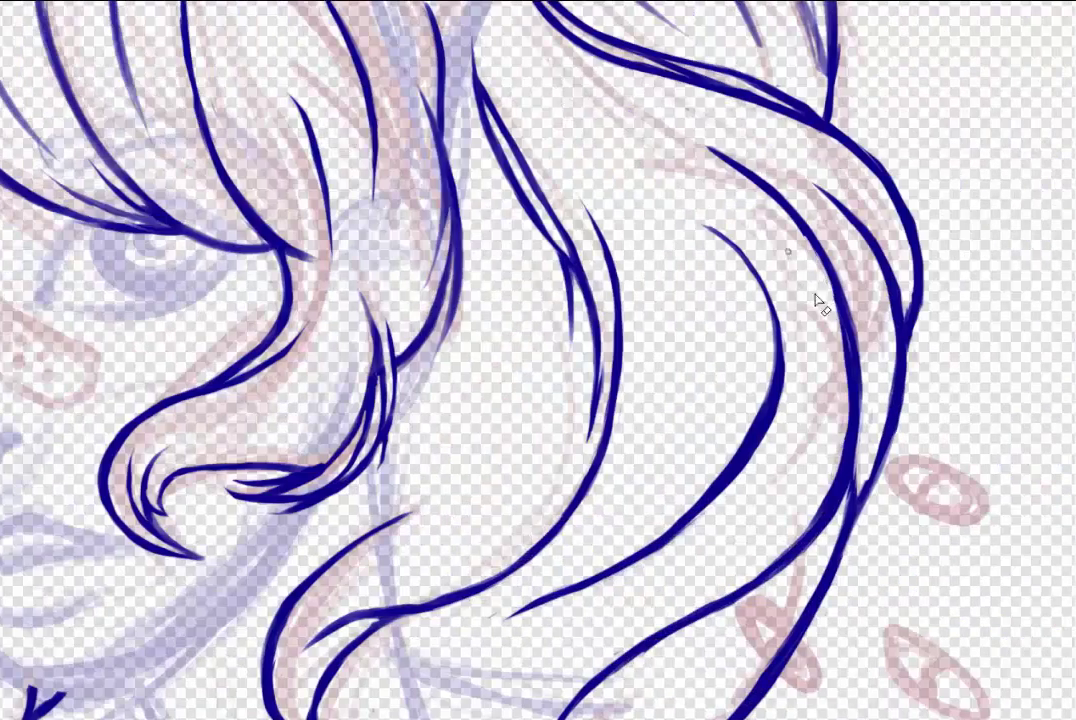
Ink the upper contour of the ponytail beside the nurse cap and refine its inner strands into short tapered lines
mouse_move(456, 122)
left_mouse_down()
mouse_move(619, 221)
mouse_move(826, 488)
left_mouse_up()
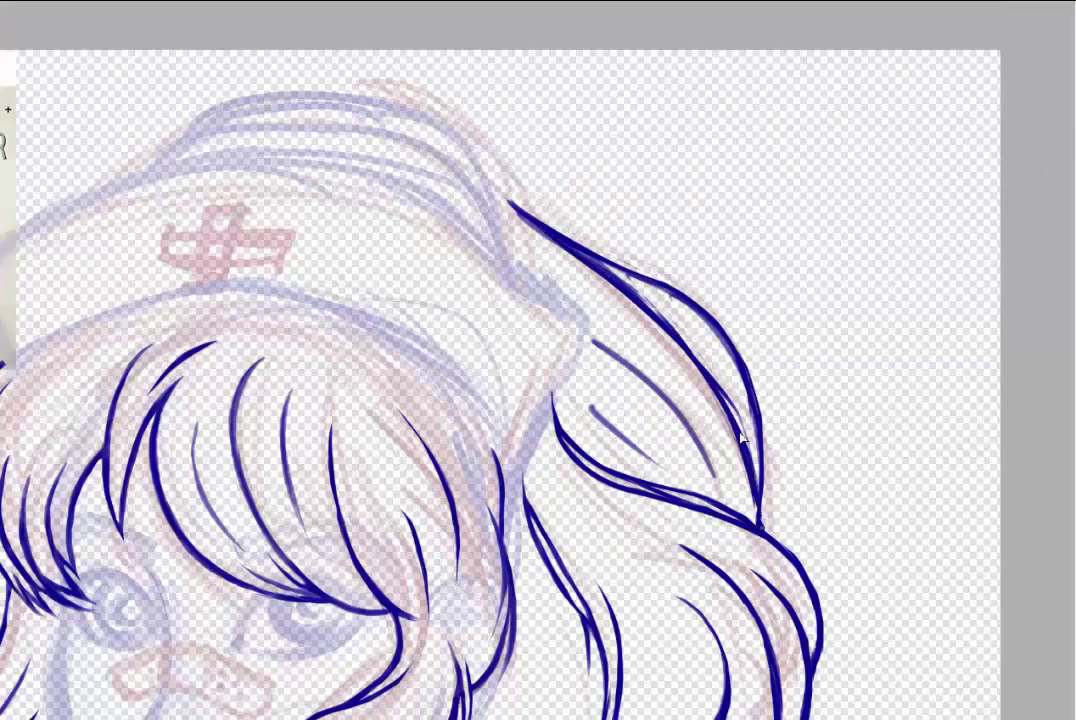
left_click_drag(610, 310, 560, 415)
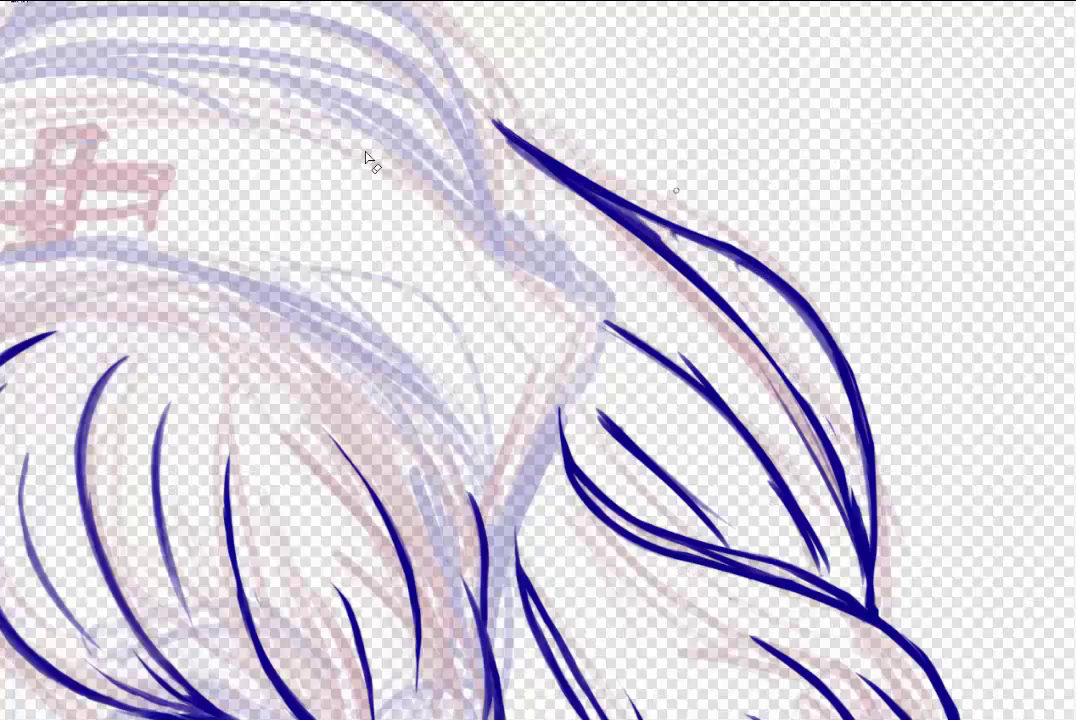
scroll(650, 216, "down", 1)
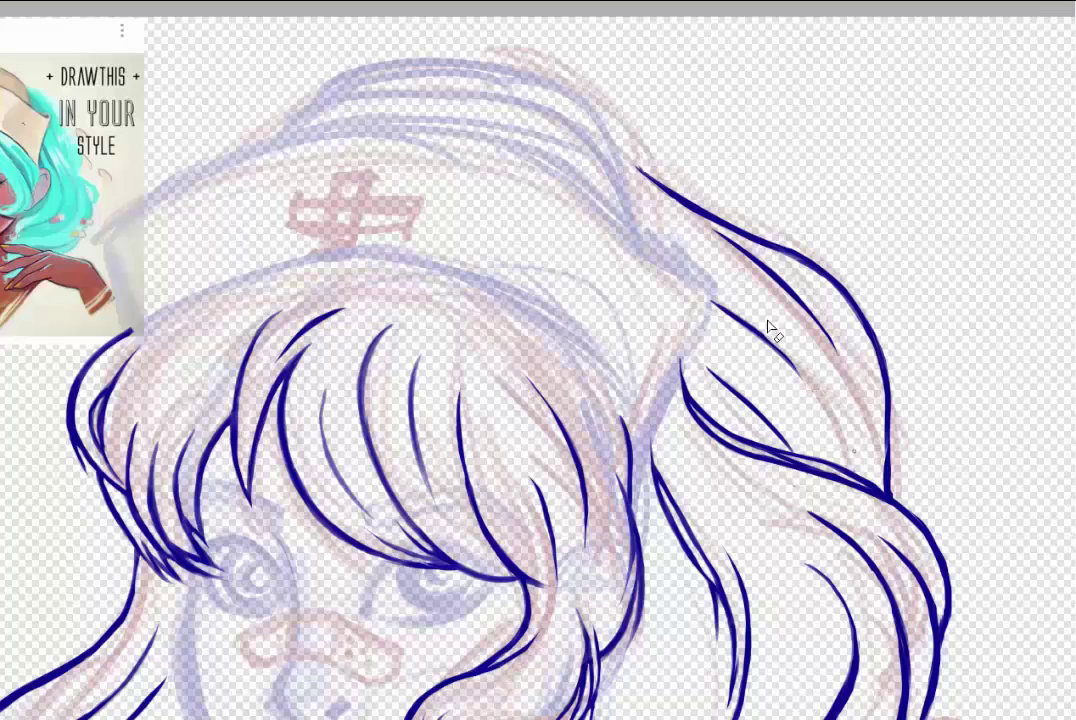
Rotate and reposition the short inner ponytail strands in the gap between the nurse cap and the lower lock
left_click_drag(701, 271, 731, 308)
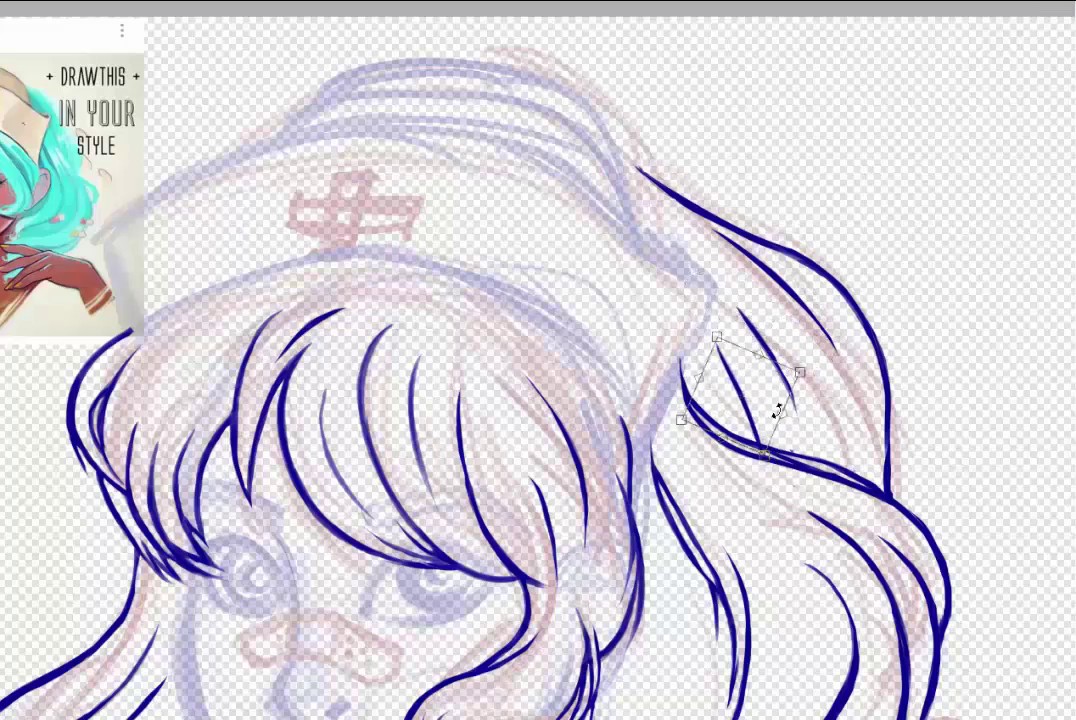
left_click_drag(776, 413, 737, 269)
key("ctrl+t")
mouse_move(877, 238)
left_mouse_down()
mouse_move(749, 343)
mouse_move(812, 413)
left_mouse_up()
key("Return")
Move the short upper strand toward the nurse cap so that it joins the longer inner strand of the ponytail
left_click_drag(764, 379, 750, 311)
key("ctrl+t")
left_click_drag(760, 245, 720, 276)
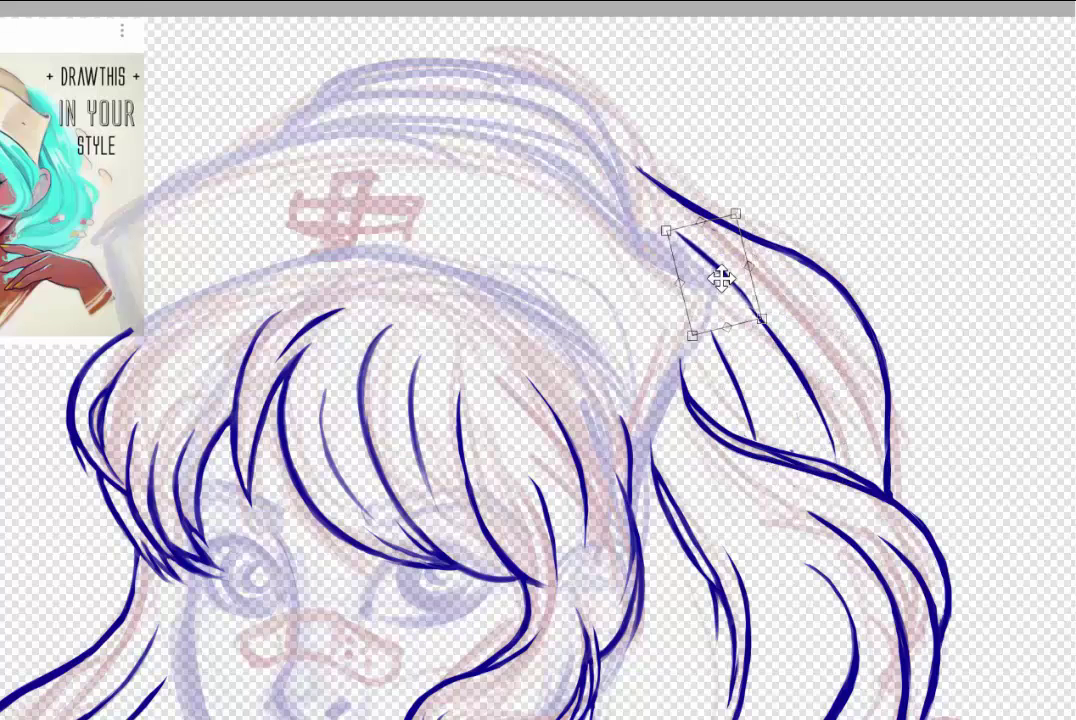
key("Return")
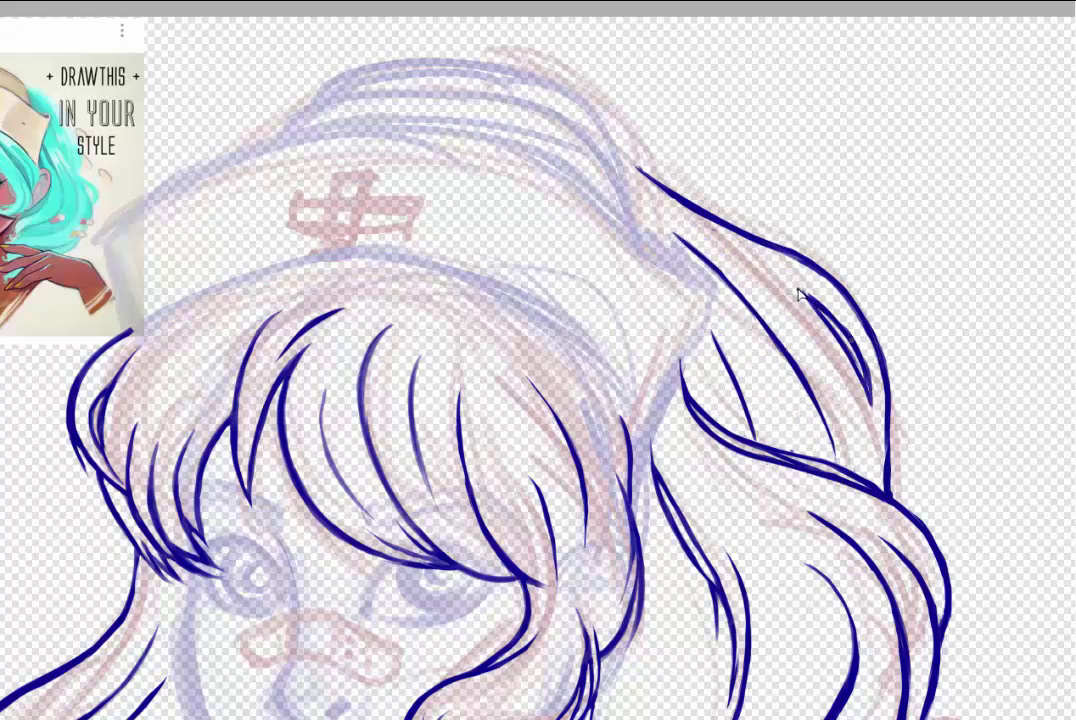
Smooth and thin the dark-red jawline along both cheeks down to the chin
scroll(799, 293, "down", 3)
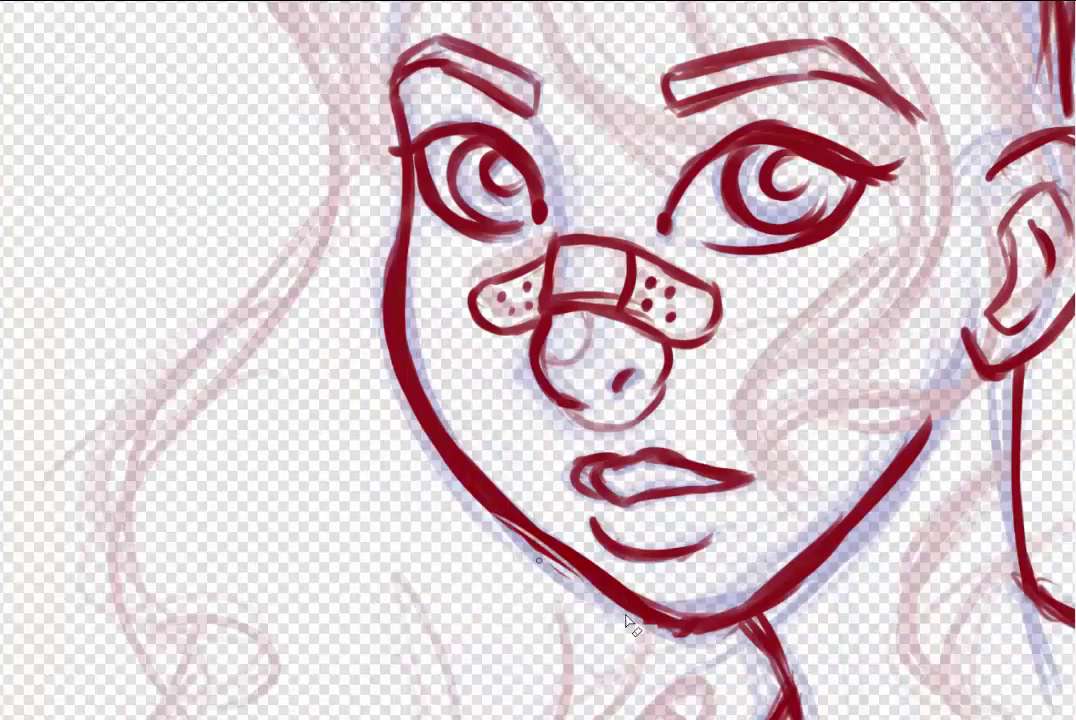
mouse_move(535, 553)
left_mouse_down()
mouse_move(430, 443)
mouse_move(703, 628)
left_mouse_up()
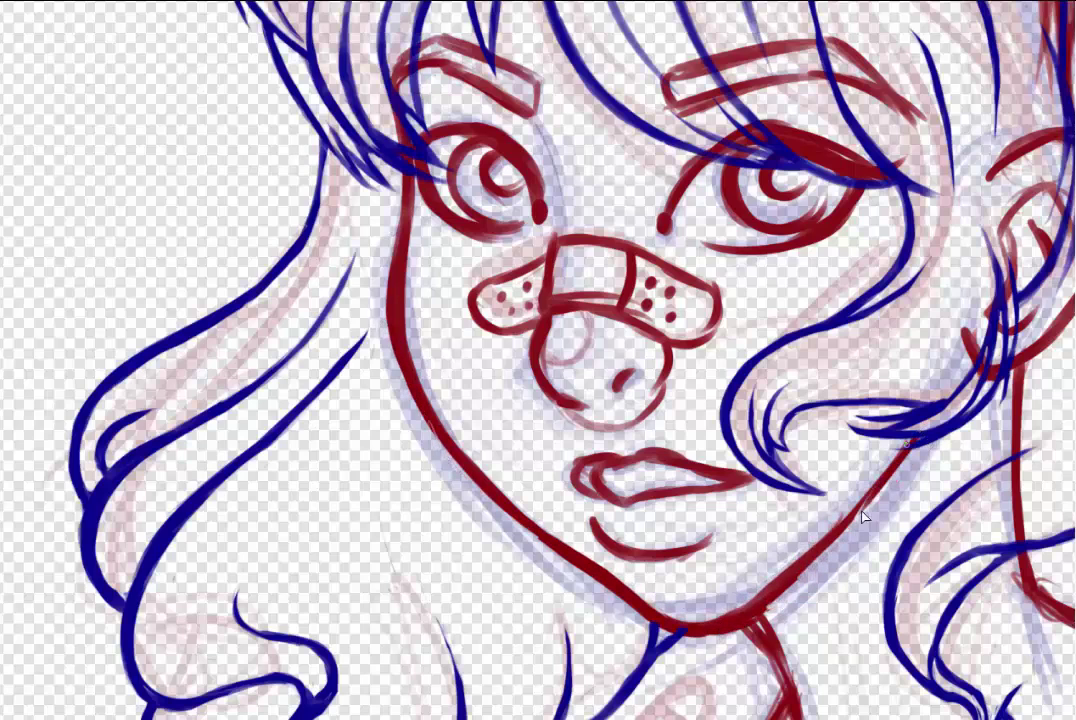
mouse_move(925, 446)
left_mouse_down()
mouse_move(800, 584)
mouse_move(745, 615)
left_mouse_up()
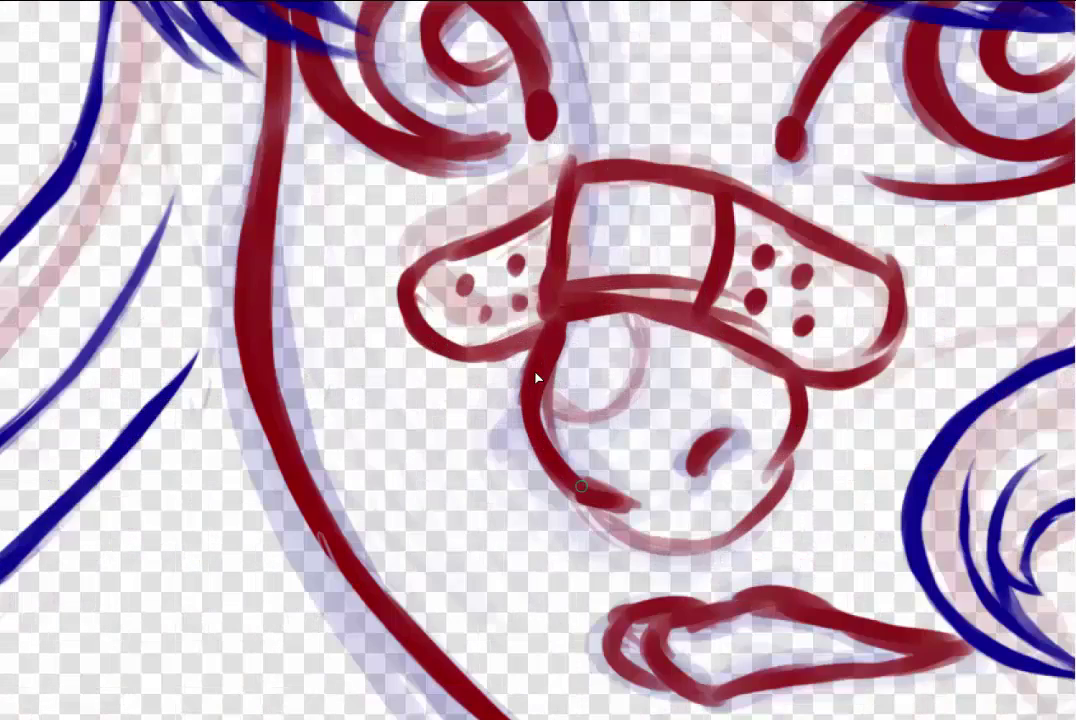
Ink the nose outline, the round highlight on its tip and its lower curve in solid dark red
left_click_drag(575, 482, 643, 515)
left_click_drag(548, 265, 470, 345)
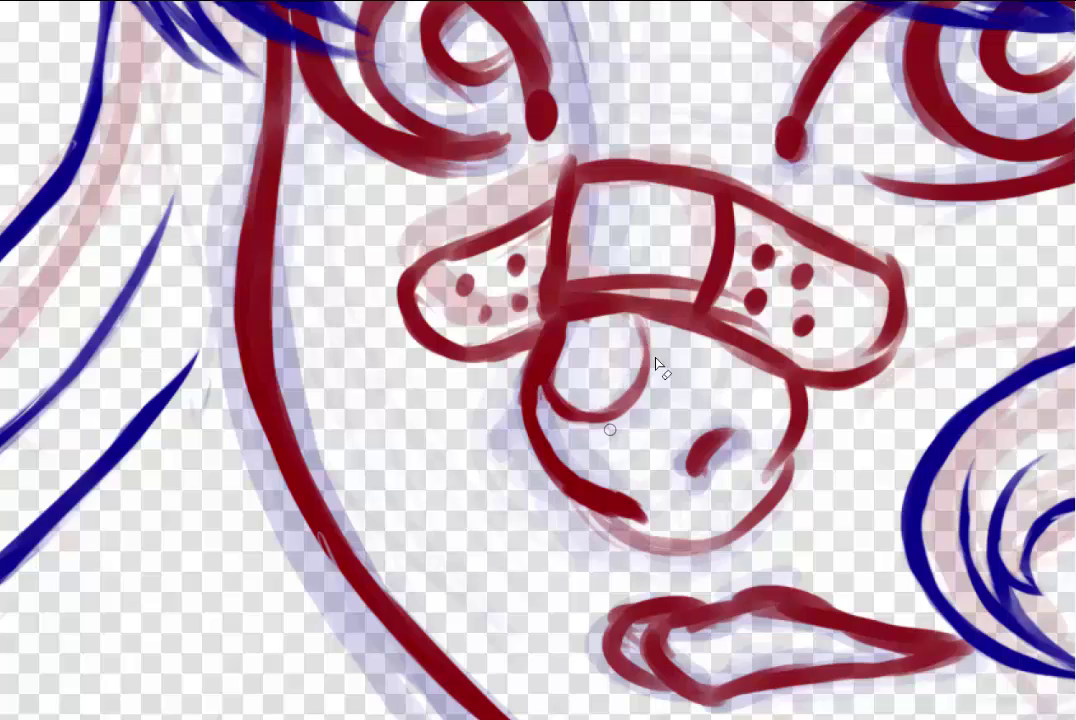
mouse_move(778, 497)
left_mouse_down()
mouse_move(660, 515)
mouse_move(668, 545)
left_mouse_up()
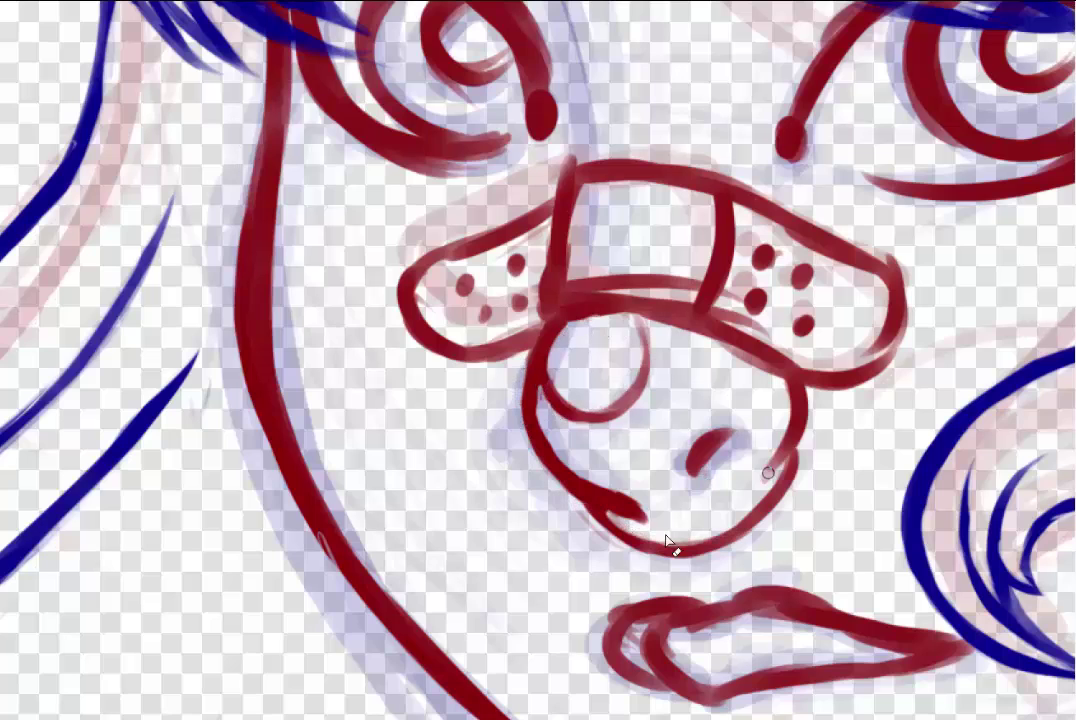
scroll(766, 400, "down", 2)
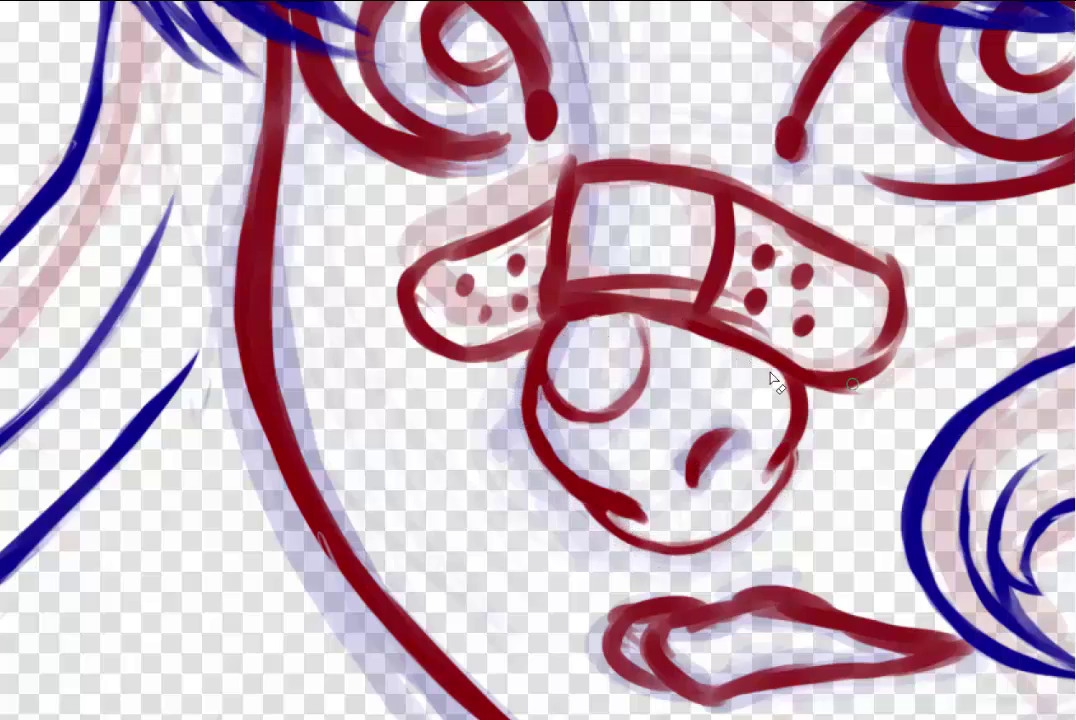
Redraw the nose bandage with thin rounded outlines, a clean centre pad and four small dots on each end
scroll(231, 696, "up", 5)
scroll(538, 360, "down", 5)
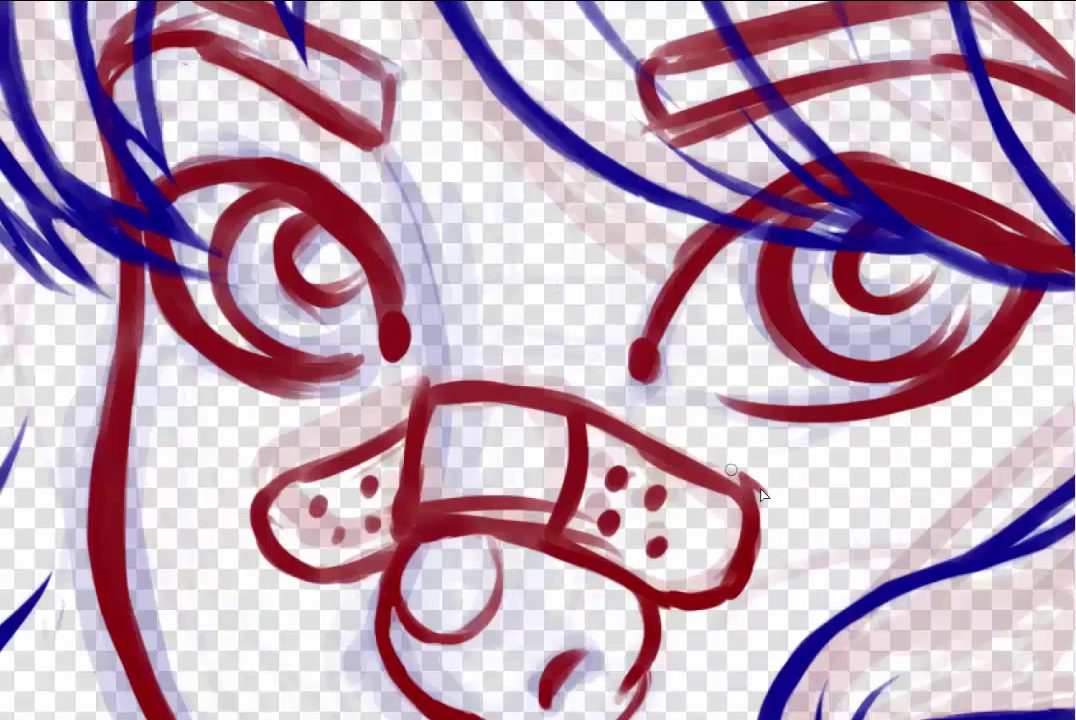
mouse_move(420, 390)
left_mouse_down()
mouse_move(400, 520)
mouse_move(580, 420)
mouse_move(550, 540)
left_mouse_up()
left_click_drag(405, 435, 395, 553)
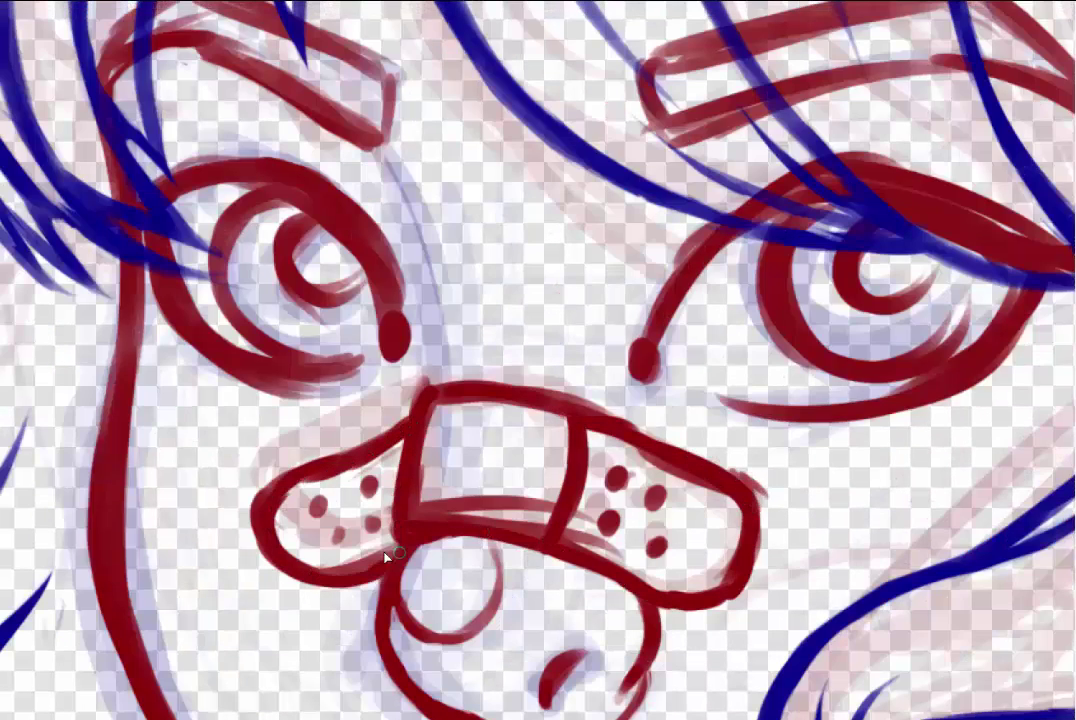
mouse_move(368, 463)
left_mouse_down()
mouse_move(355, 560)
mouse_move(394, 466)
mouse_move(542, 504)
mouse_move(571, 451)
mouse_move(696, 453)
left_mouse_up()
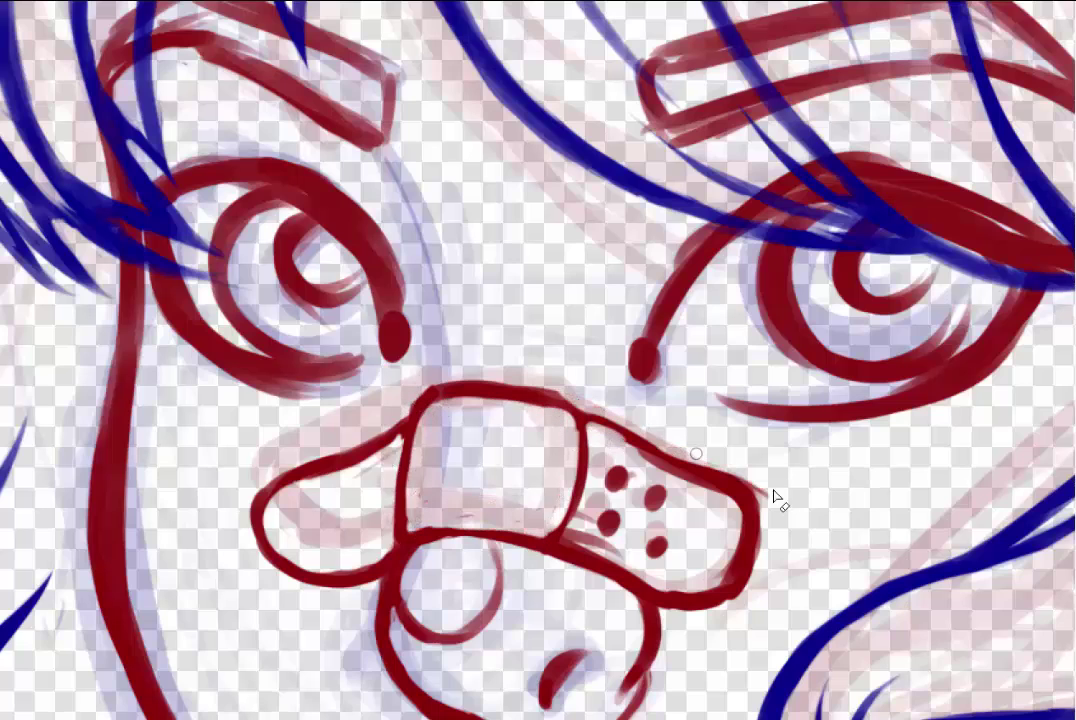
mouse_move(776, 497)
left_mouse_down()
mouse_move(675, 477)
mouse_move(758, 517)
mouse_move(669, 606)
mouse_move(573, 537)
mouse_move(562, 558)
mouse_move(618, 581)
mouse_move(646, 572)
mouse_move(614, 490)
left_mouse_up()
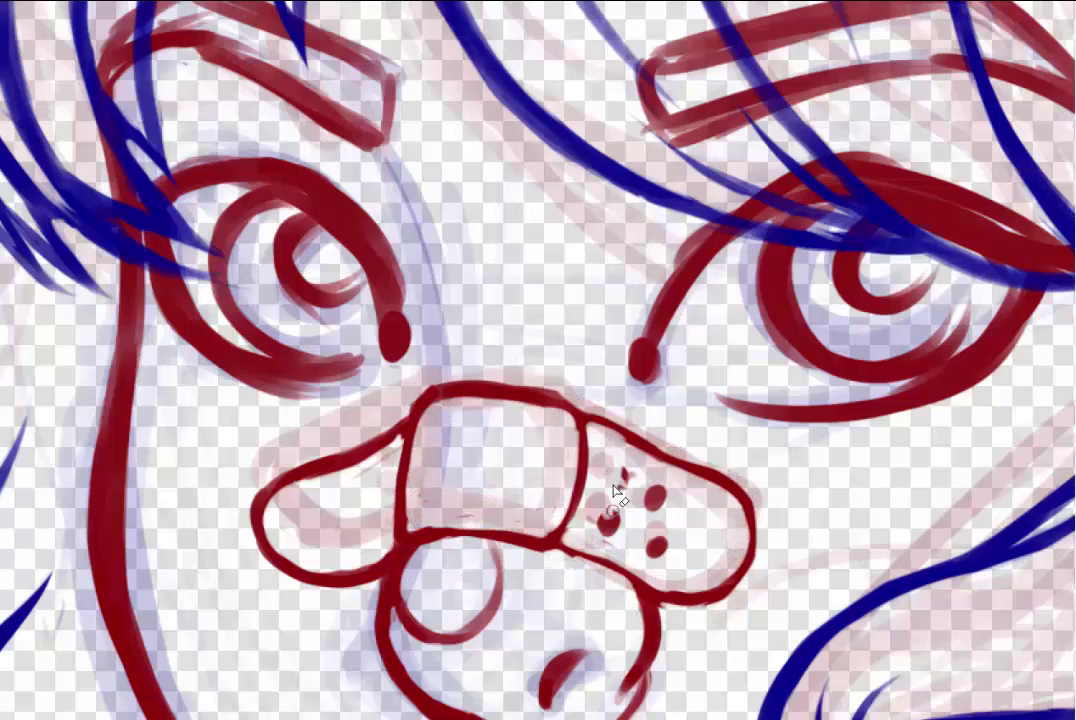
left_click(619, 474)
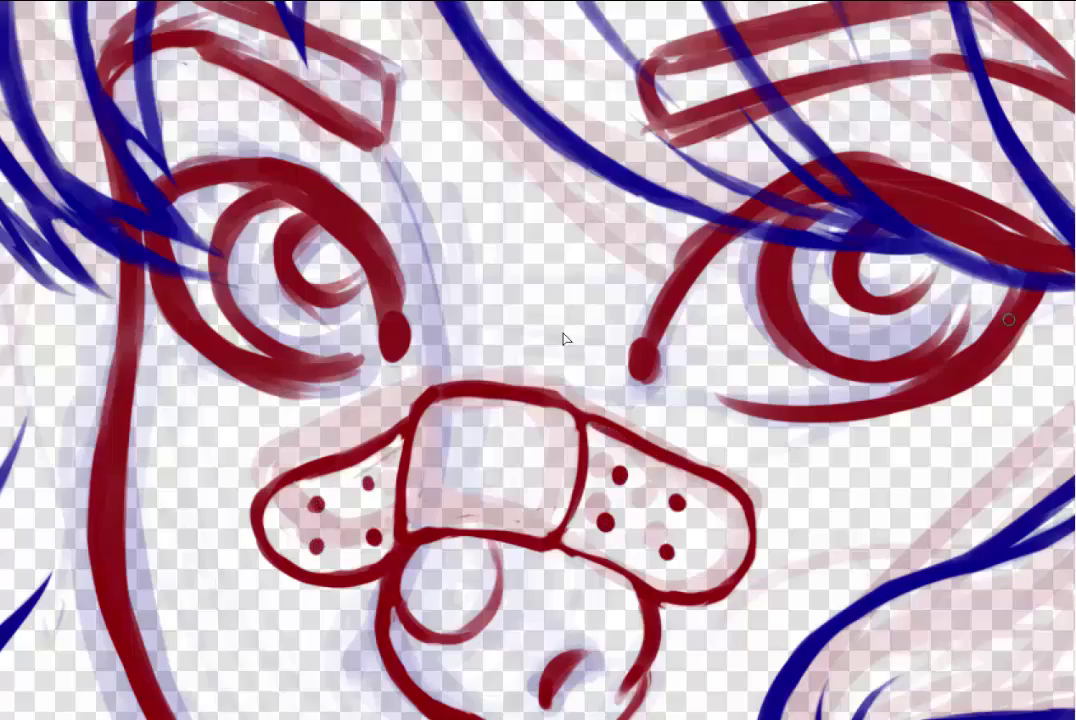
Ink the nose-bridge line running from the inner end of the far eyebrow down to the bandage
key("ctrl+0")
key("ctrl+0")
left_click_drag(372, 148, 427, 368)
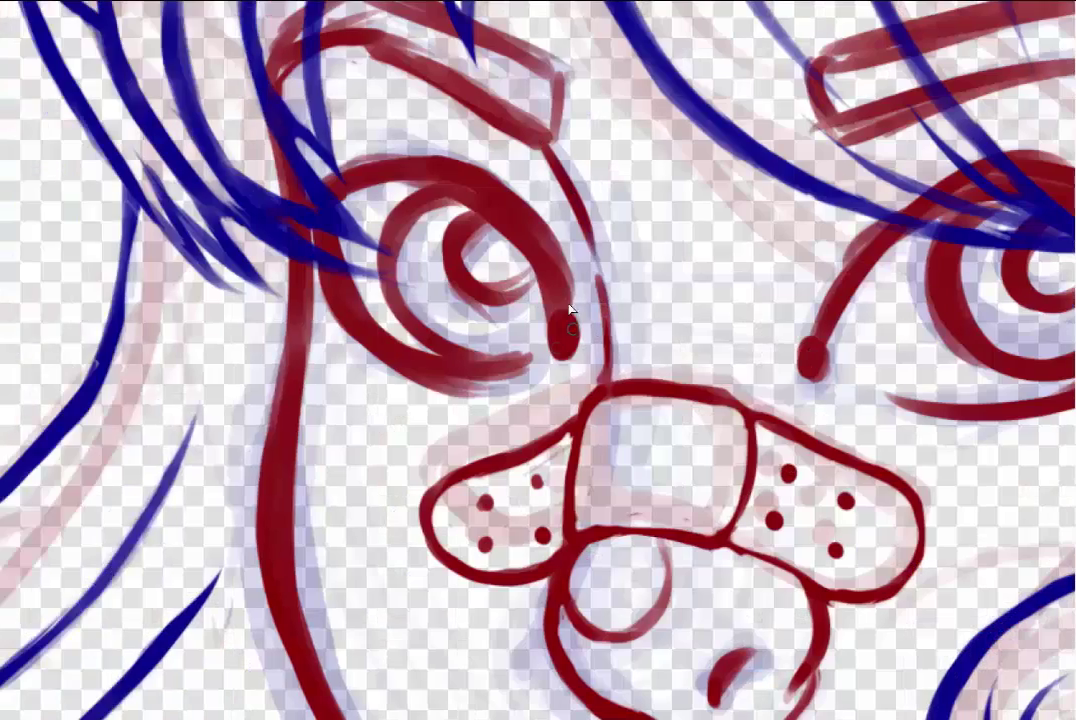
Clean up both eyes with solid upper lids, tapered lower lids and thinner iris and pupil curves
mouse_move(274, 320)
left_mouse_down()
mouse_move(125, 250)
mouse_move(394, 288)
mouse_move(407, 318)
left_mouse_up()
key("ctrl+z")
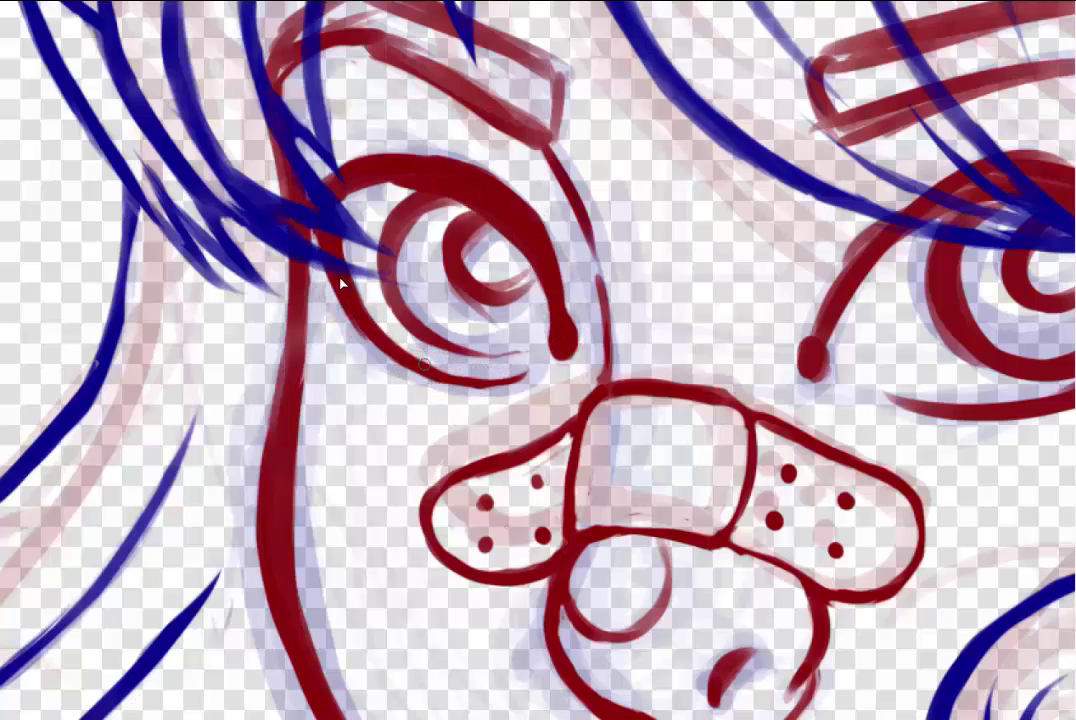
mouse_move(340, 285)
left_mouse_down()
mouse_move(387, 253)
mouse_move(500, 358)
left_mouse_up()
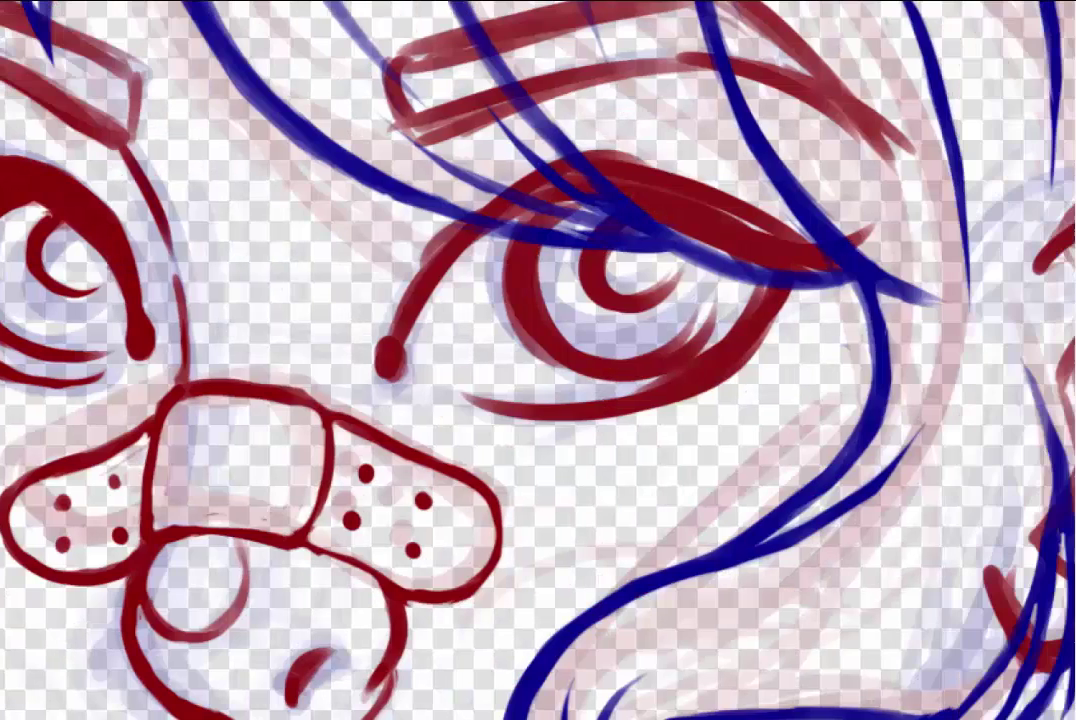
mouse_move(870, 290)
left_mouse_down()
mouse_move(780, 230)
mouse_move(820, 170)
mouse_move(1057, 221)
left_mouse_up()
left_click_drag(450, 250, 385, 358)
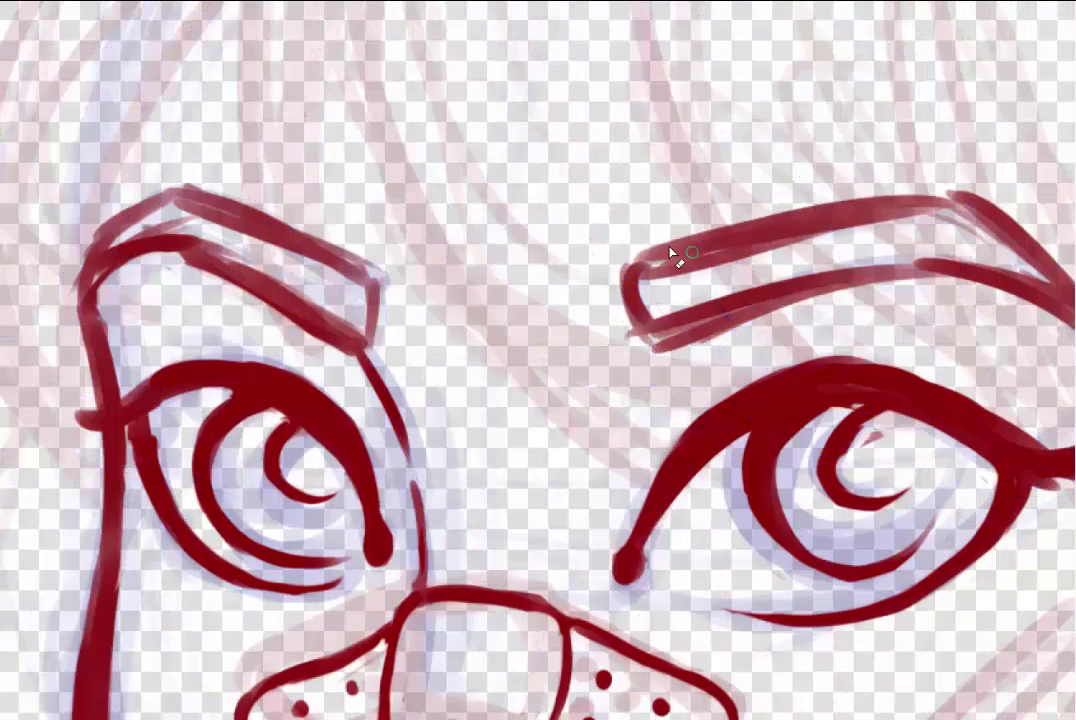
Redraw the eyebrow above the larger eye as a thin outlined shape tapering to a sharp outer tip
left_click_drag(640, 338, 960, 200)
left_click_drag(700, 215, 840, 350)
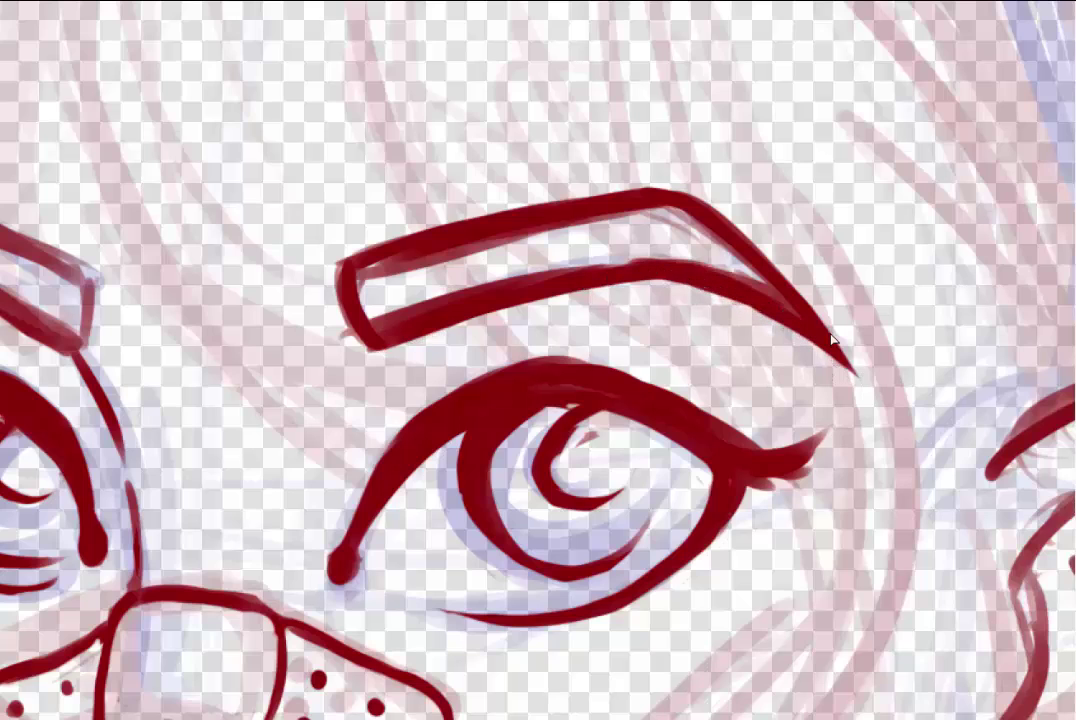
mouse_move(405, 257)
left_mouse_down()
mouse_move(657, 218)
mouse_move(361, 273)
mouse_move(378, 324)
mouse_move(581, 268)
mouse_move(688, 265)
mouse_move(741, 279)
mouse_move(660, 305)
left_mouse_up()
left_click_drag(494, 304, 616, 259)
key("ctrl+z")
key("ctrl+z")
key("ctrl+z")
key("ctrl+z")
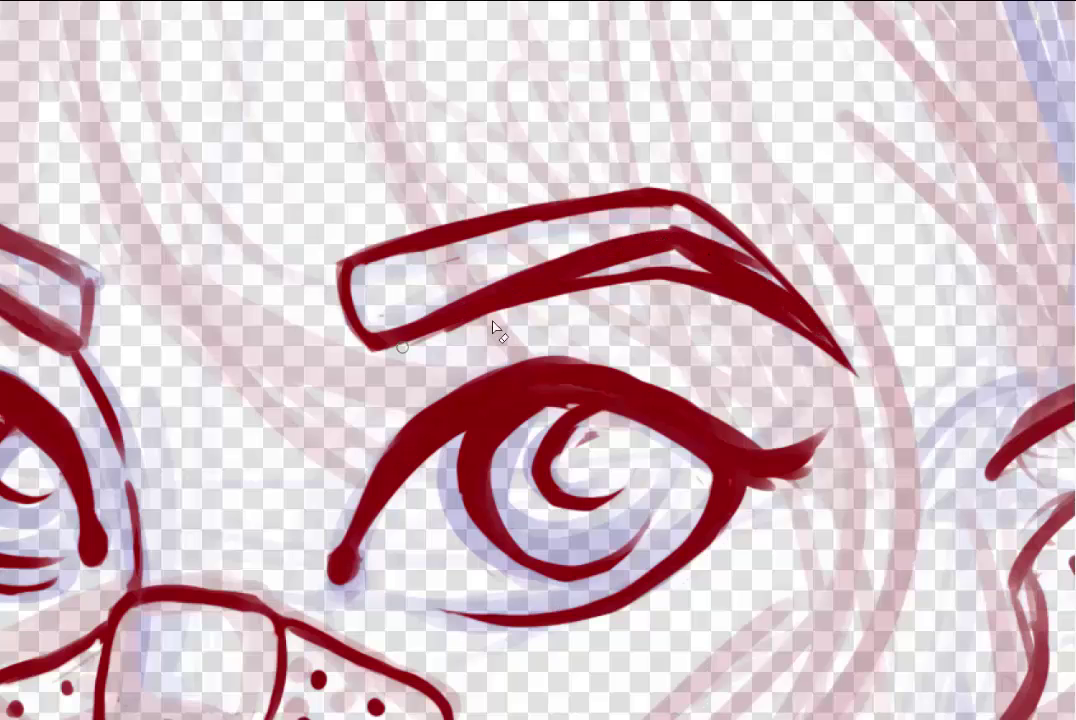
scroll(538, 360, "right", 3)
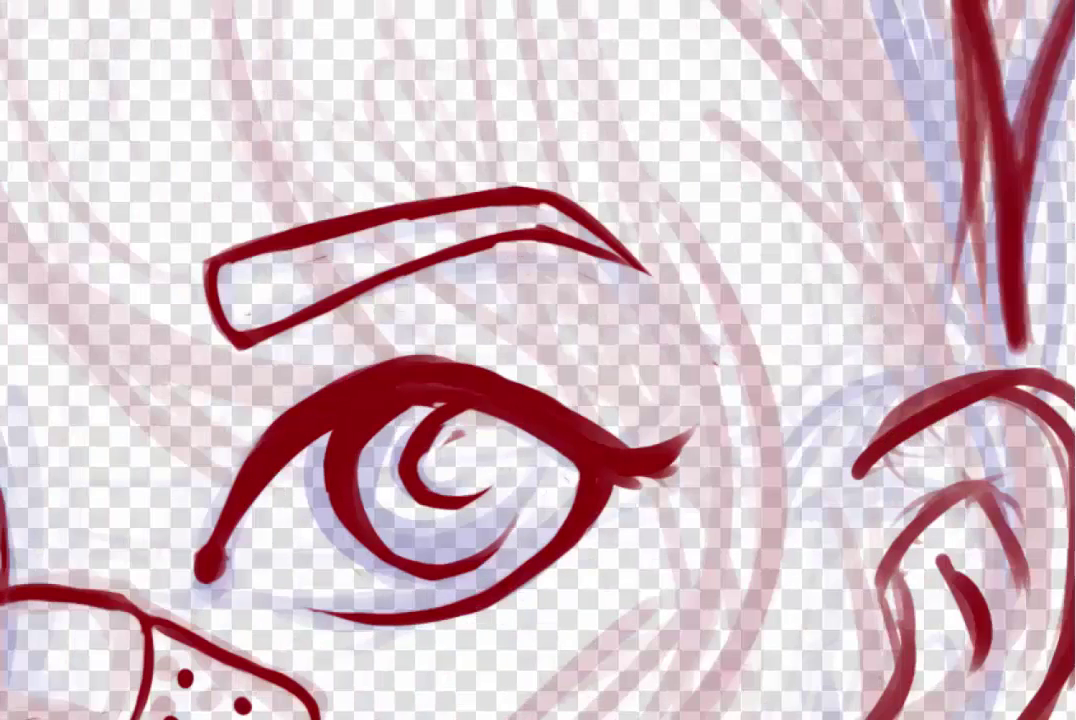
Reshape the outer lashes of both eyes into pointed wings that merge with the upper lids
scroll(991, 625, "left", 5)
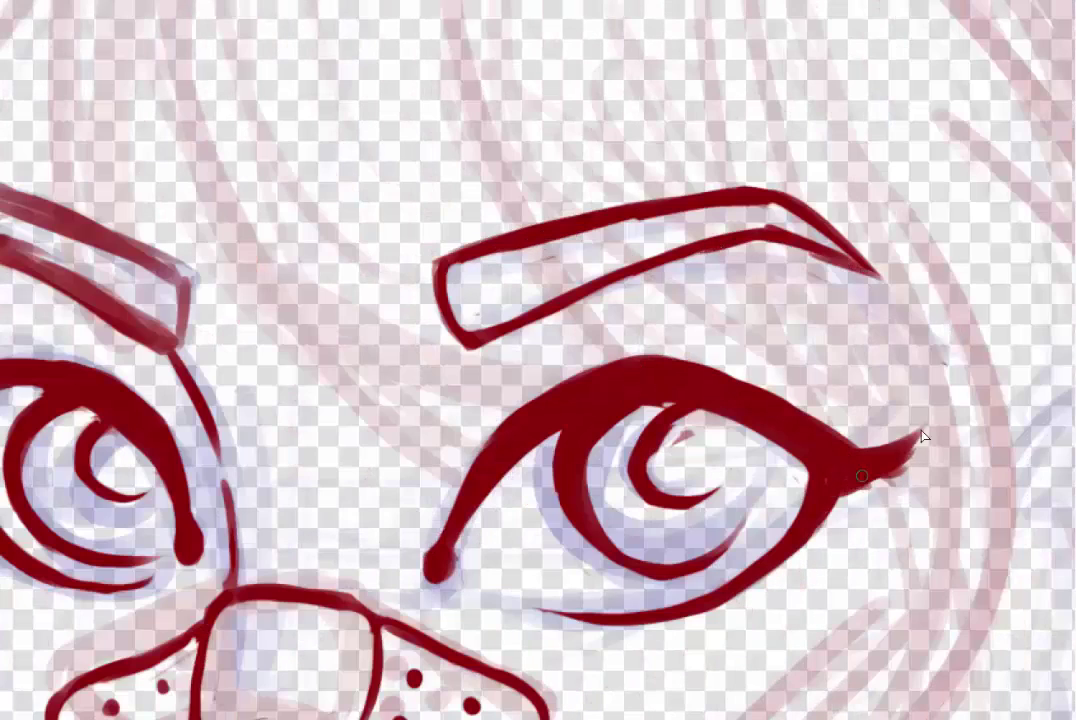
mouse_move(840, 480)
left_mouse_down()
mouse_move(893, 447)
mouse_move(912, 413)
left_mouse_up()
mouse_move(815, 430)
left_mouse_down()
mouse_move(786, 415)
mouse_move(850, 413)
left_mouse_up()
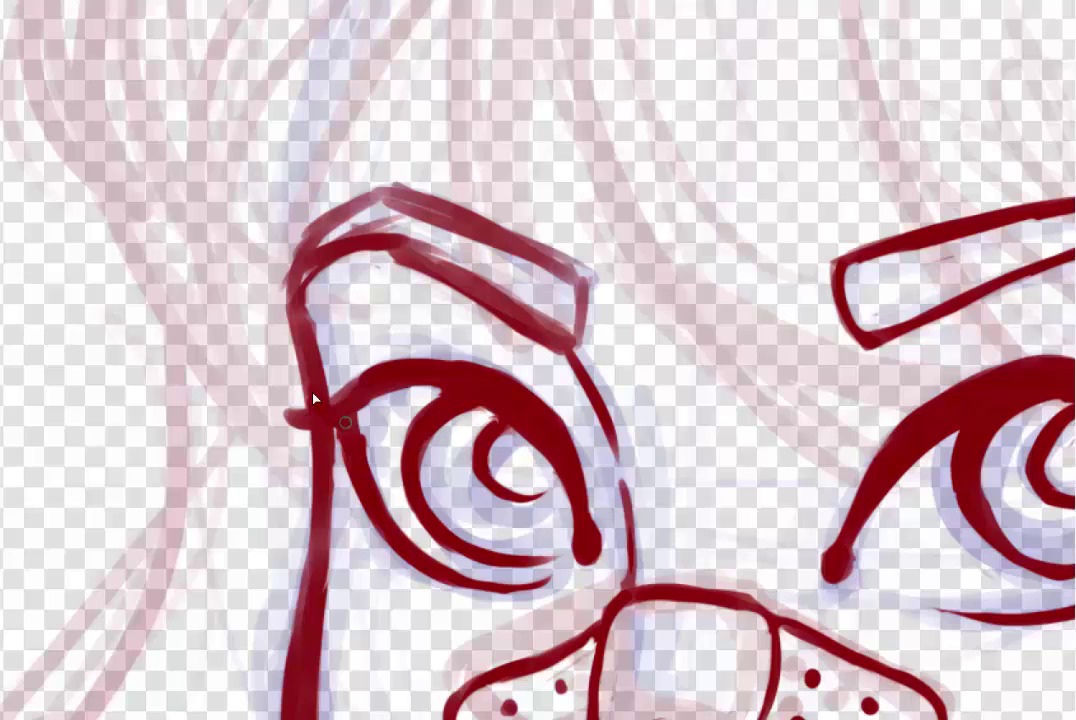
left_click_drag(288, 412, 306, 425)
left_click_drag(292, 380, 310, 406)
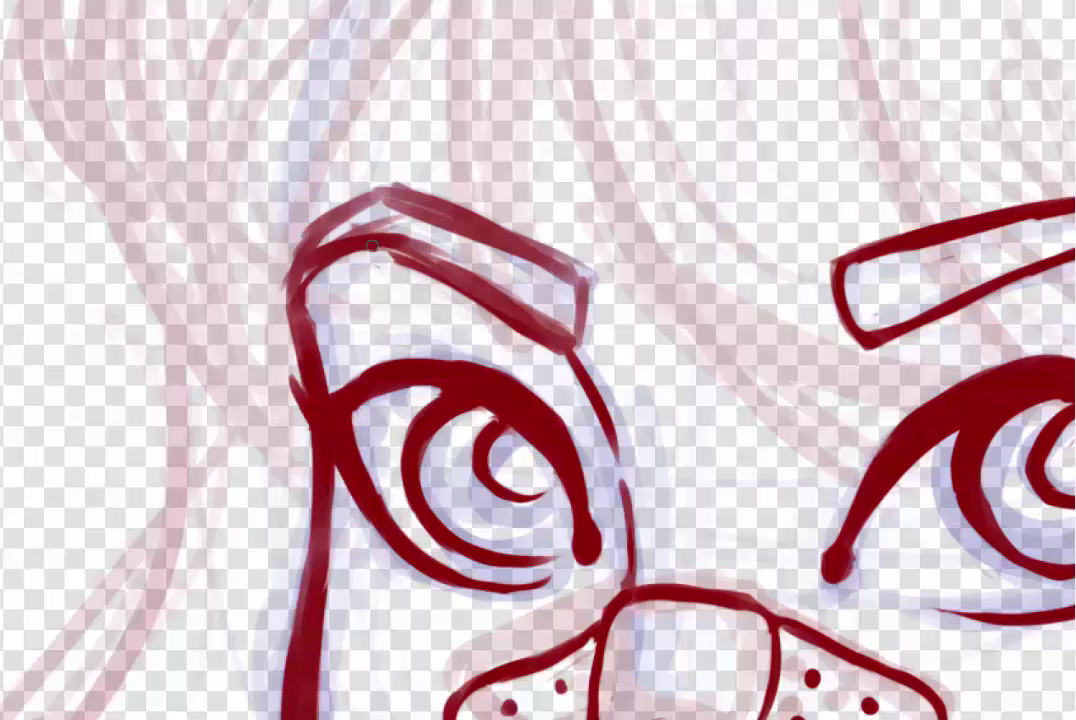
Redraw the eyebrow above the smaller eye as a clean thin outline that meets the edge of the face
left_click_drag(300, 278, 565, 355)
left_click_drag(415, 192, 300, 240)
left_click_drag(300, 300, 377, 300)
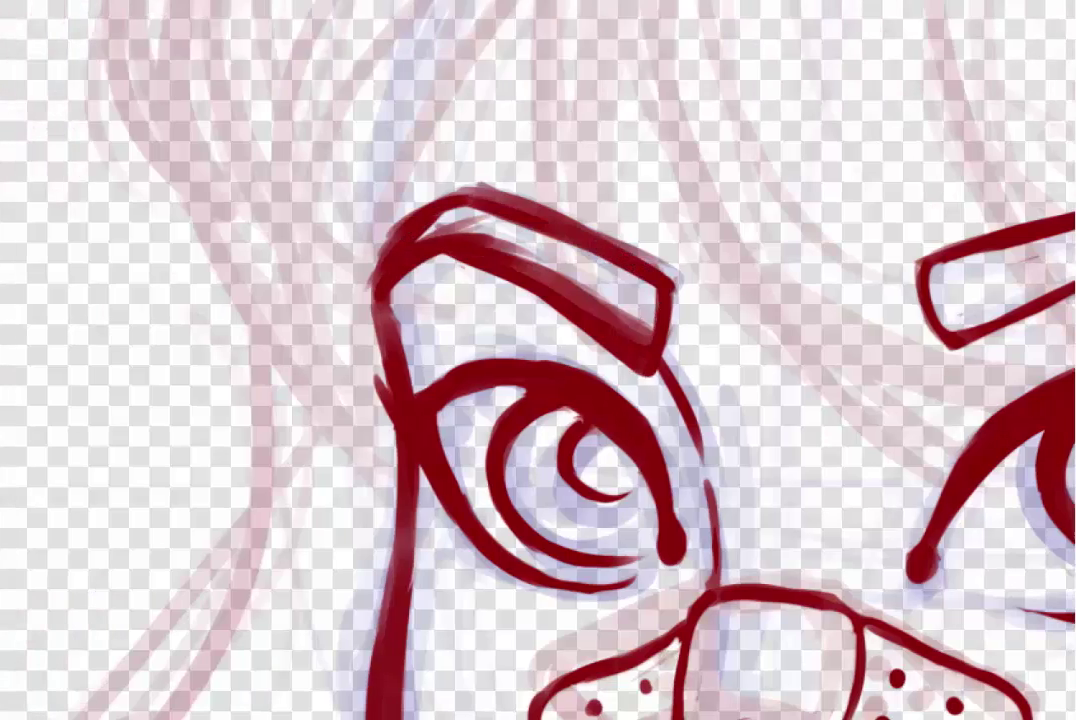
mouse_move(530, 310)
left_mouse_down()
mouse_move(390, 200)
mouse_move(385, 262)
left_mouse_up()
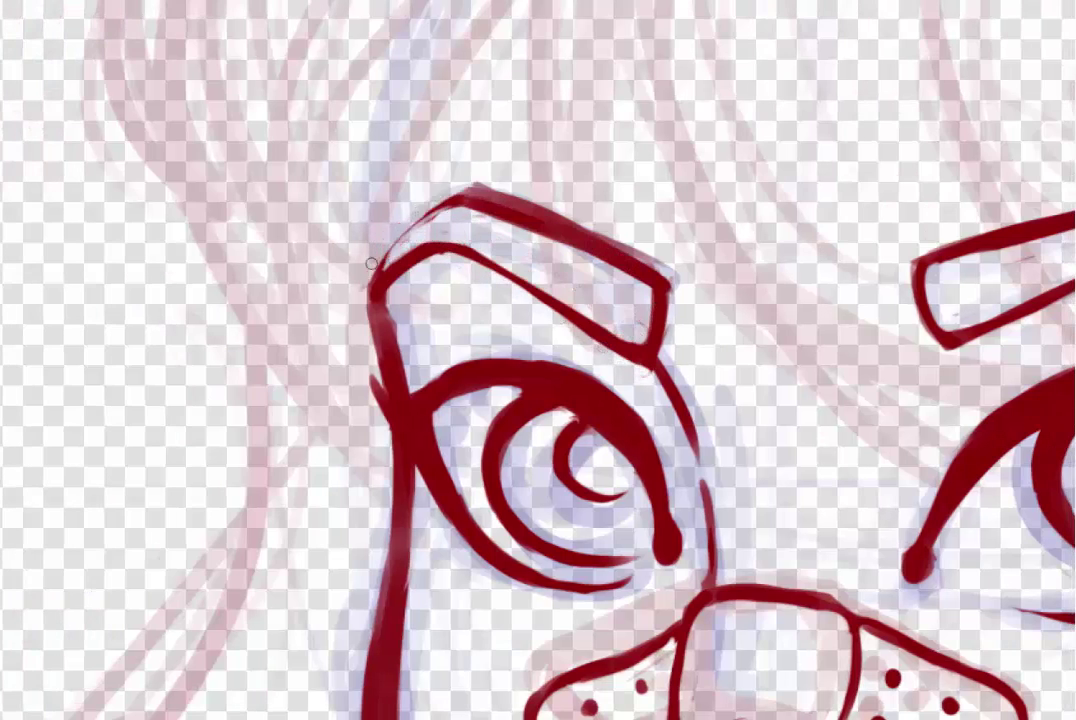
key("ctrl+z")
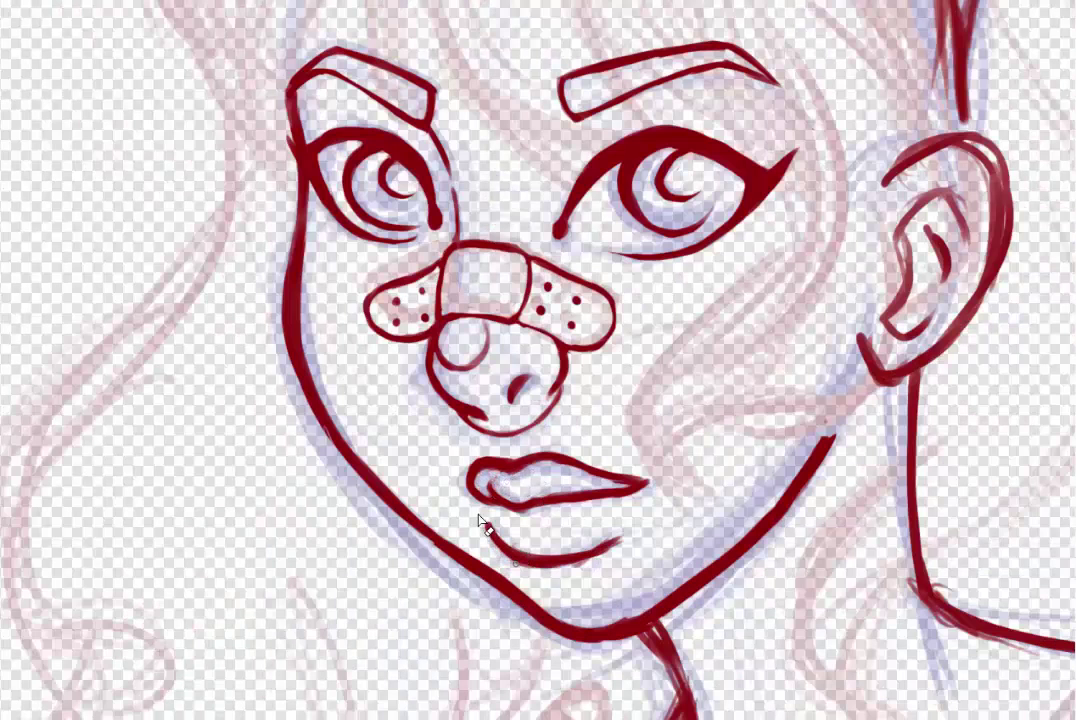
Refine the curved line below the lips and clean up the neck lines beneath the chin
scroll(605, 565, "down", 2)
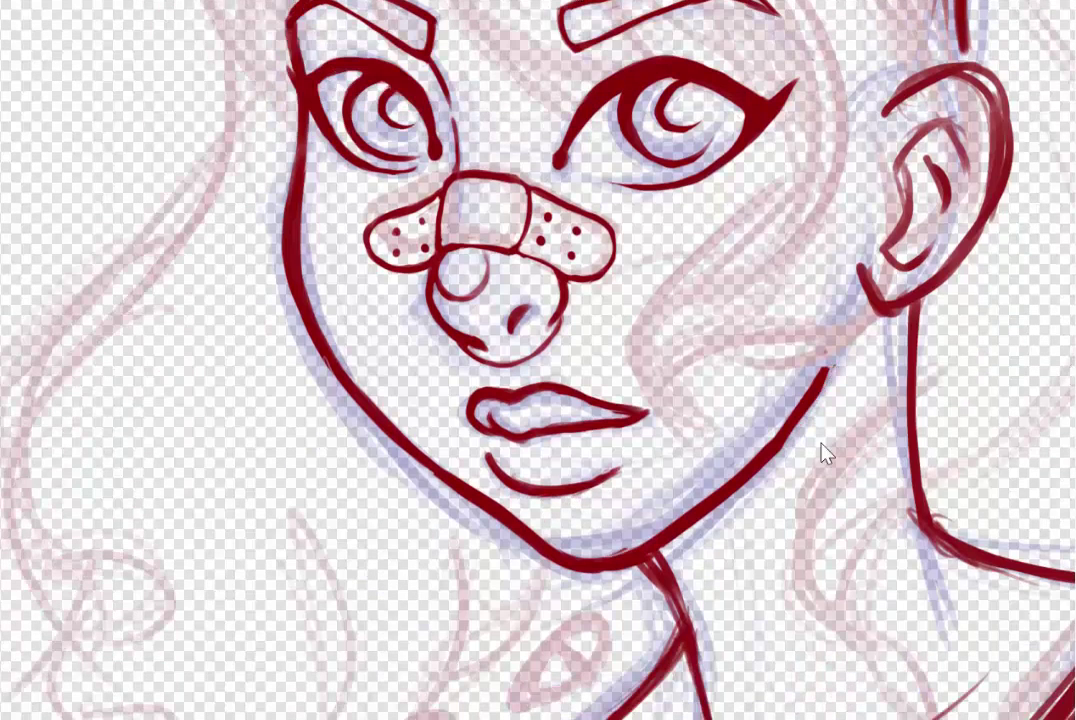
scroll(800, 432, "down", 3)
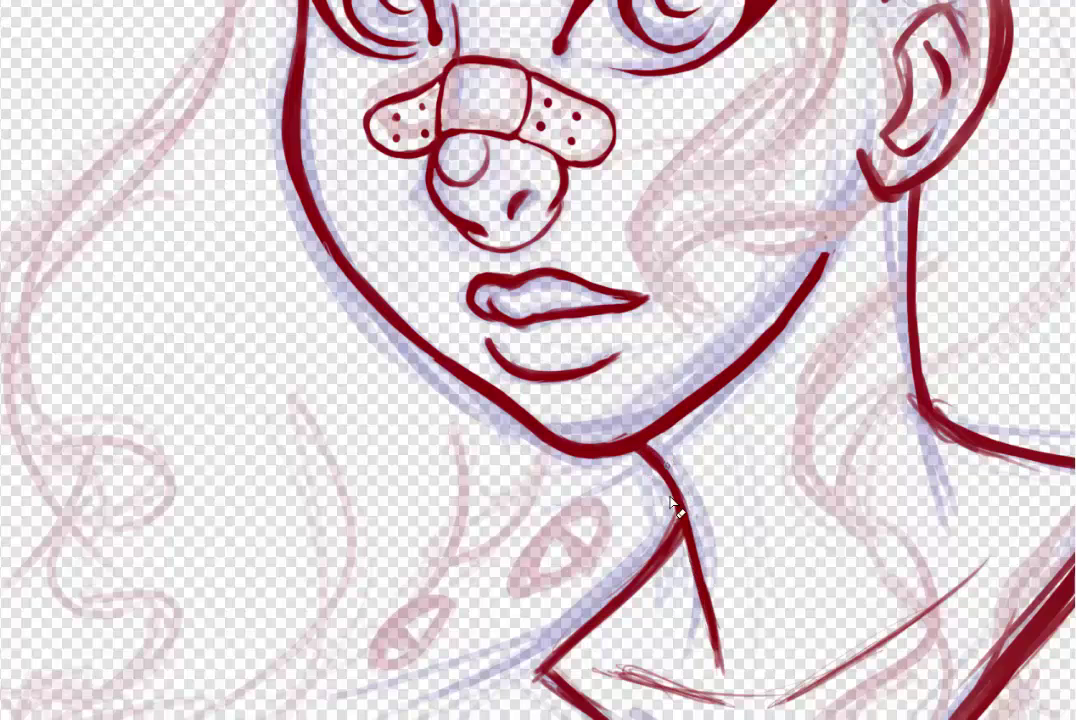
scroll(713, 653, "down", 6)
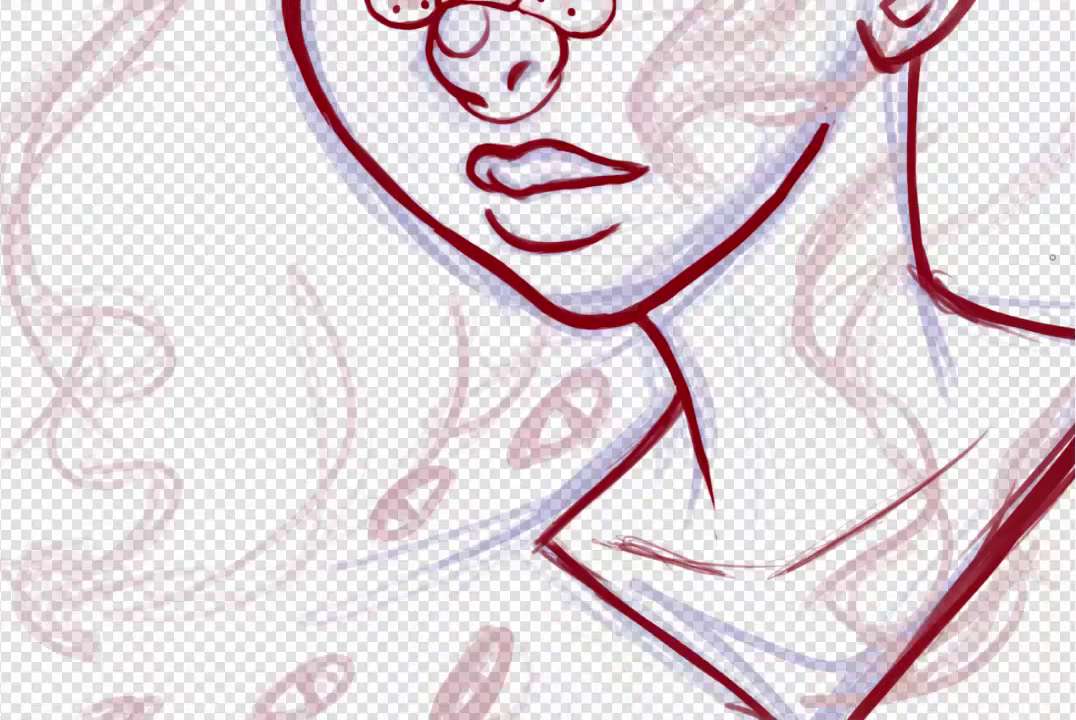
Ink the straight neckline edge down to its lower point and redraw the two collarbones as tapered lines
mouse_move(603, 482)
left_mouse_down()
mouse_move(548, 468)
mouse_move(781, 607)
left_mouse_up()
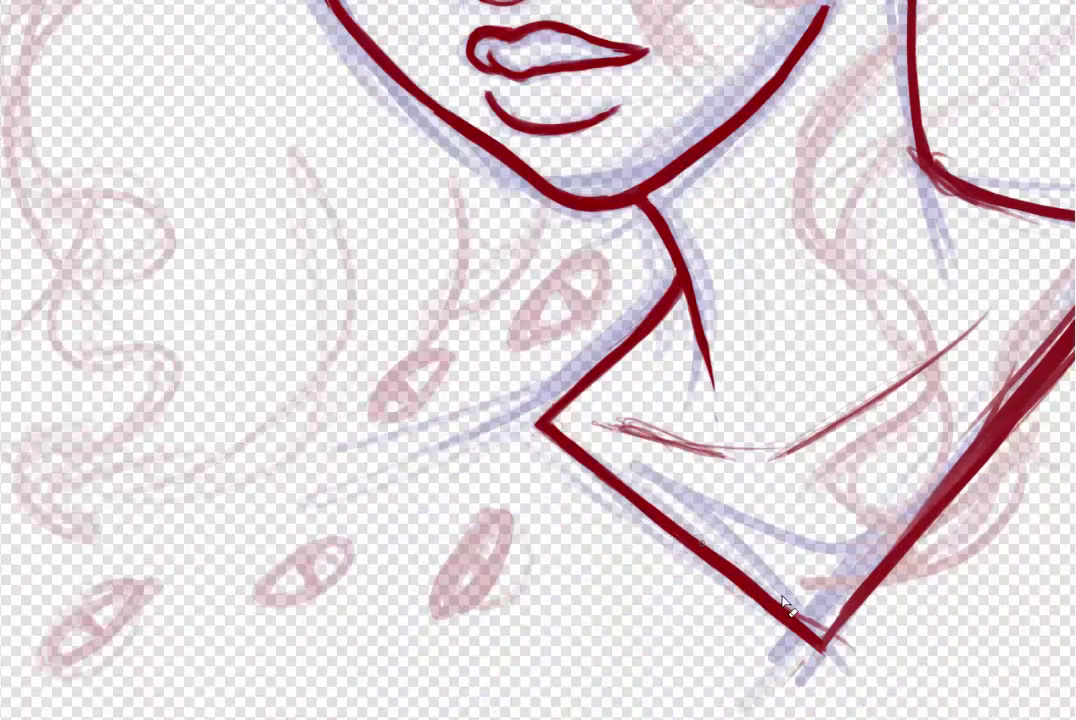
key("ctrl+z")
mouse_move(607, 425)
left_mouse_down()
mouse_move(737, 463)
mouse_move(612, 420)
left_mouse_up()
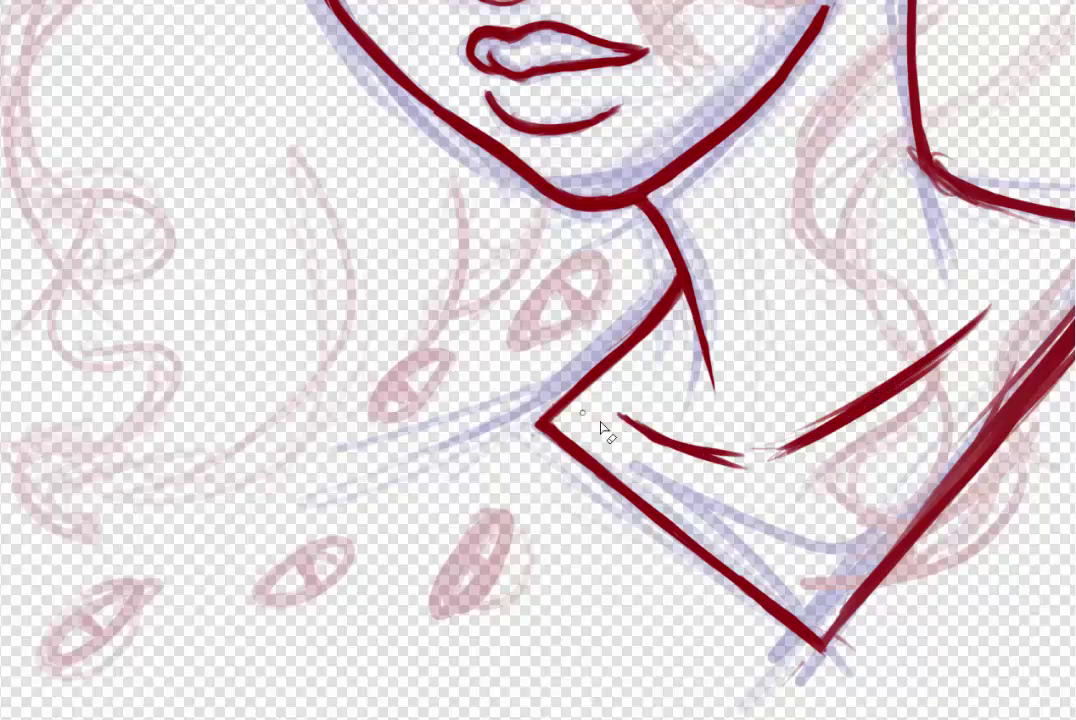
left_click_drag(950, 350, 785, 443)
Thin the neckline edge running down from the shoulder and tidy the corner where the neck meets the shoulder
scroll(973, 329, "right", 3)
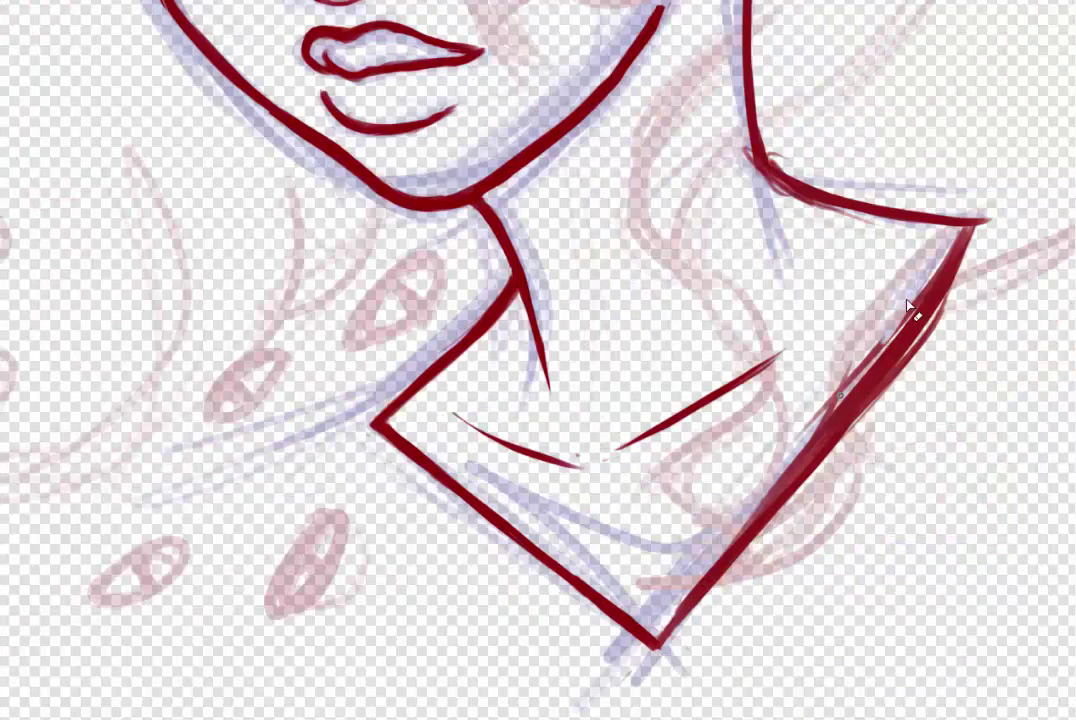
scroll(682, 606, "up", 2)
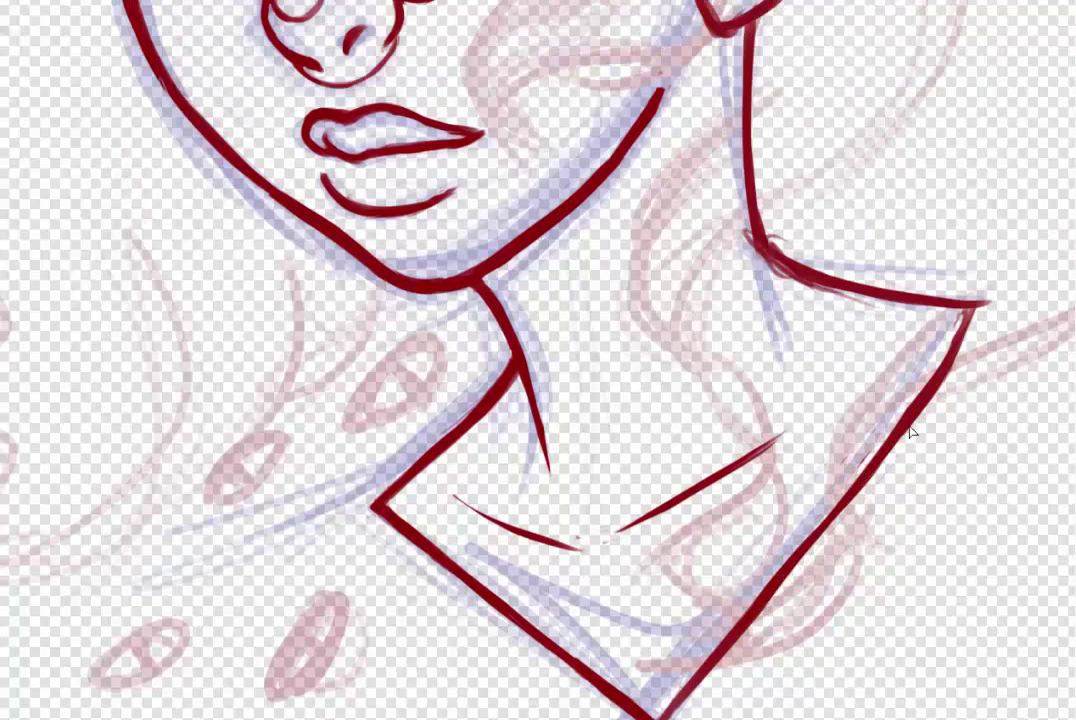
scroll(760, 262, "up", 10)
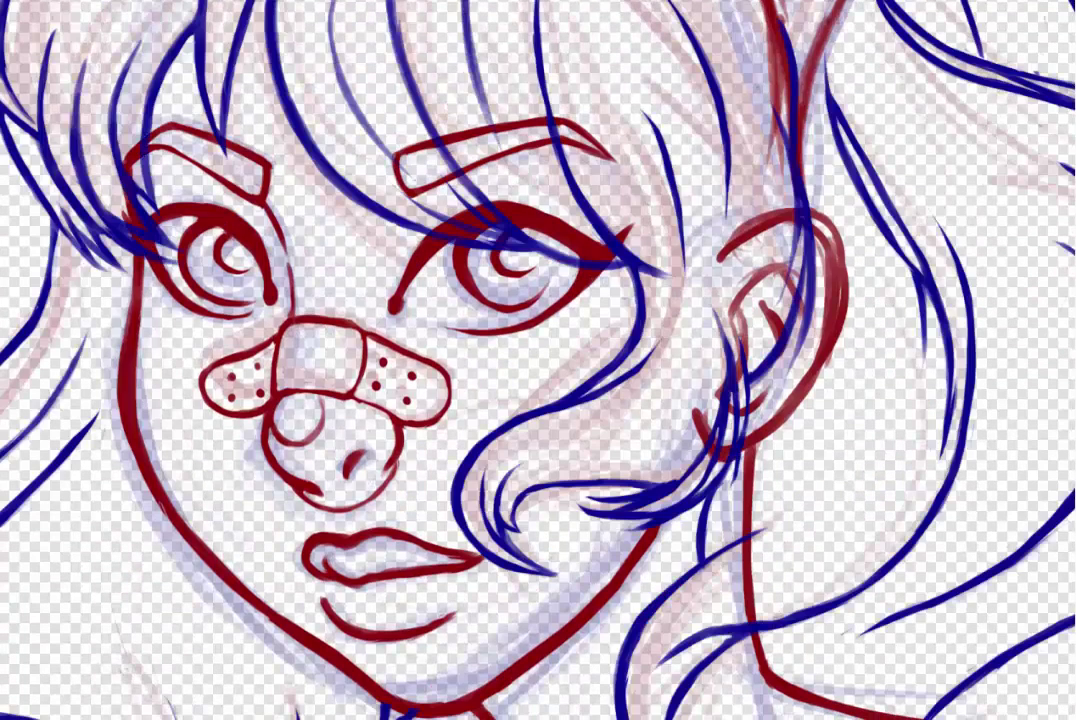
Erase the rough inner-ear lines and the ear strokes that overlap the face-framing hair strand
mouse_move(745, 225)
left_mouse_down()
mouse_move(780, 300)
mouse_move(710, 369)
left_mouse_up()
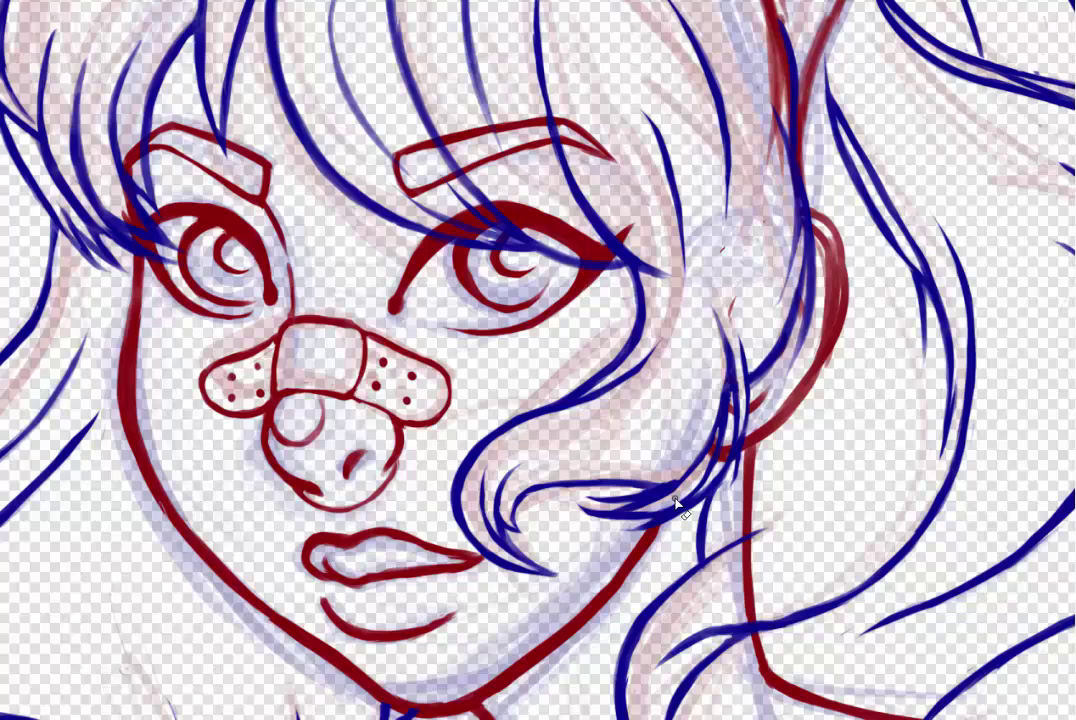
left_click_drag(615, 252, 608, 388)
scroll(1072, 340, "up", 6)
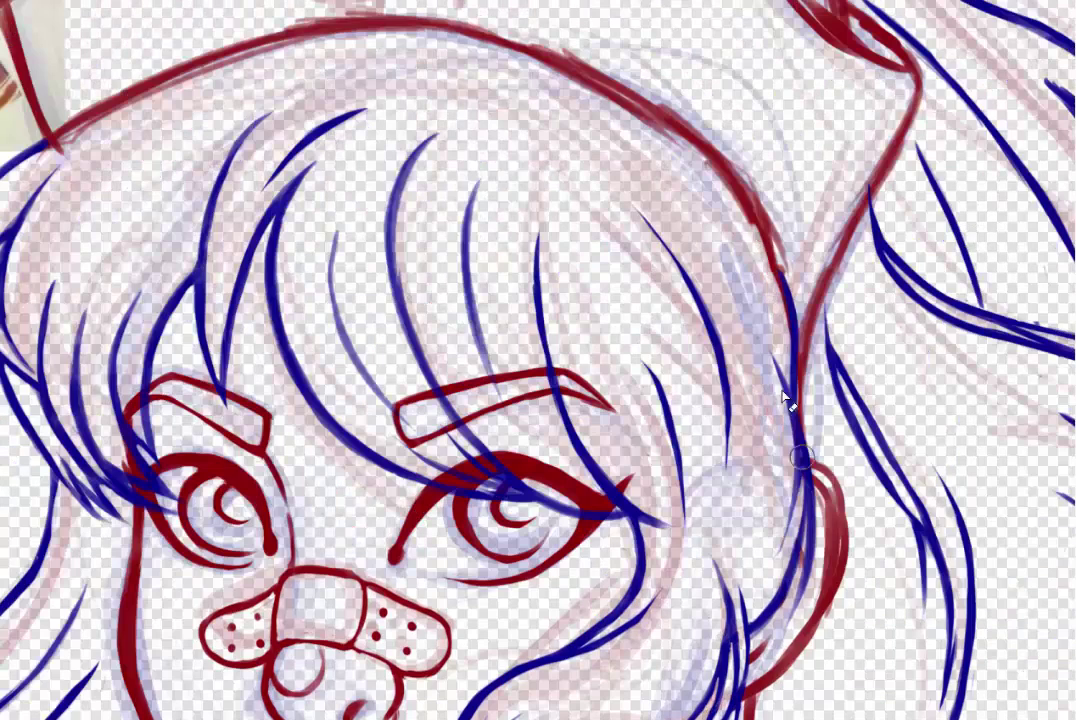
Redraw the nurse cap's side edge as one clean dark-red line from the folded corner down to the hair
scroll(805, 406, "up", 3)
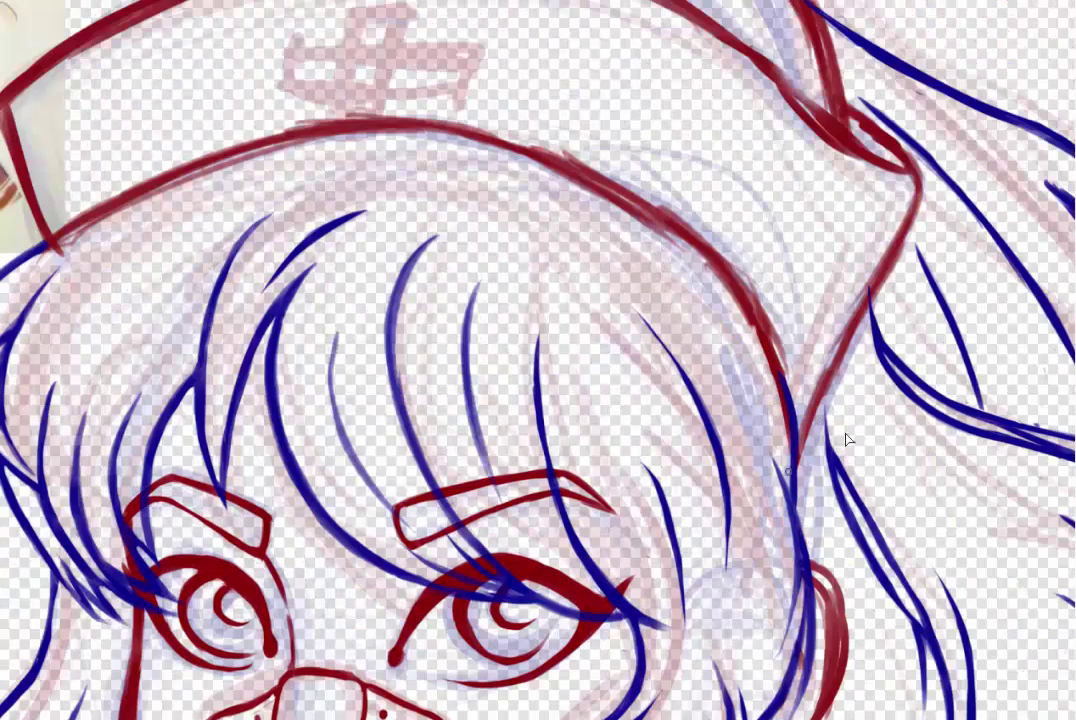
scroll(845, 439, "up", 2)
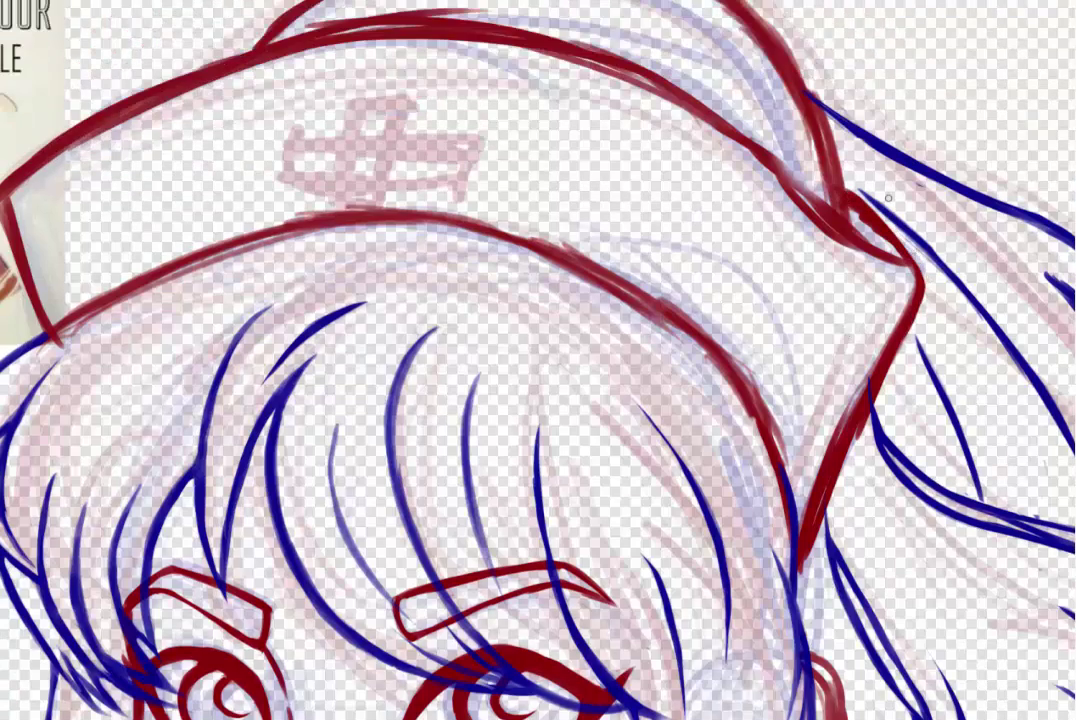
left_click_drag(540, 360, 620, 440)
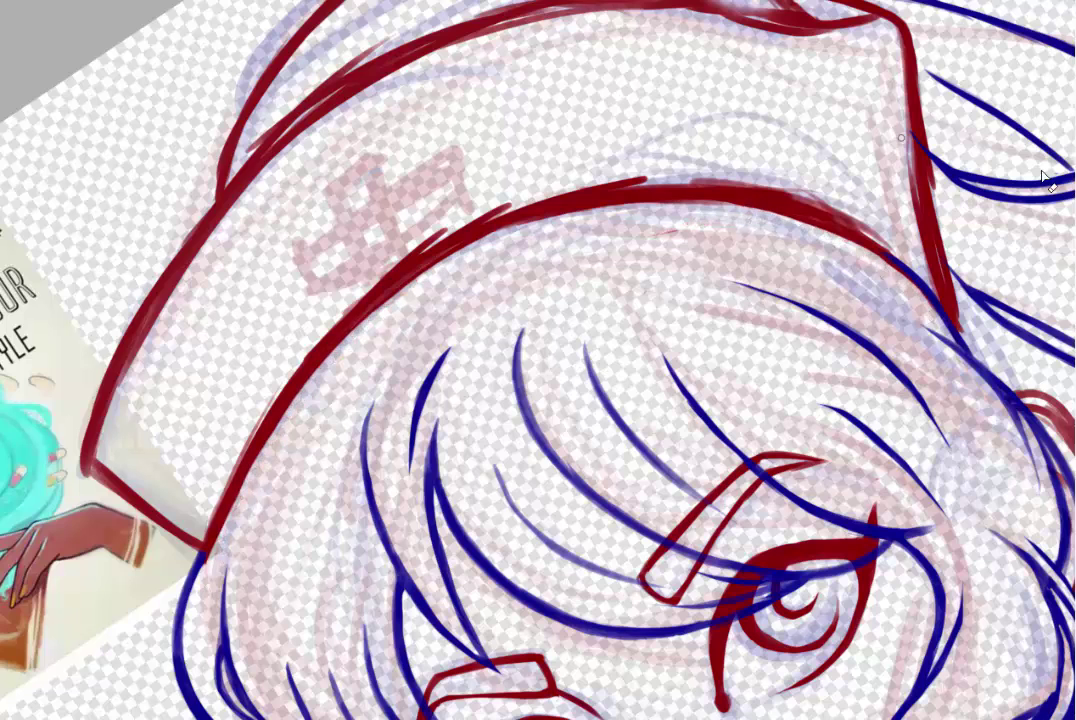
left_click_drag(937, 144, 956, 301)
scroll(930, 290, "up", 3)
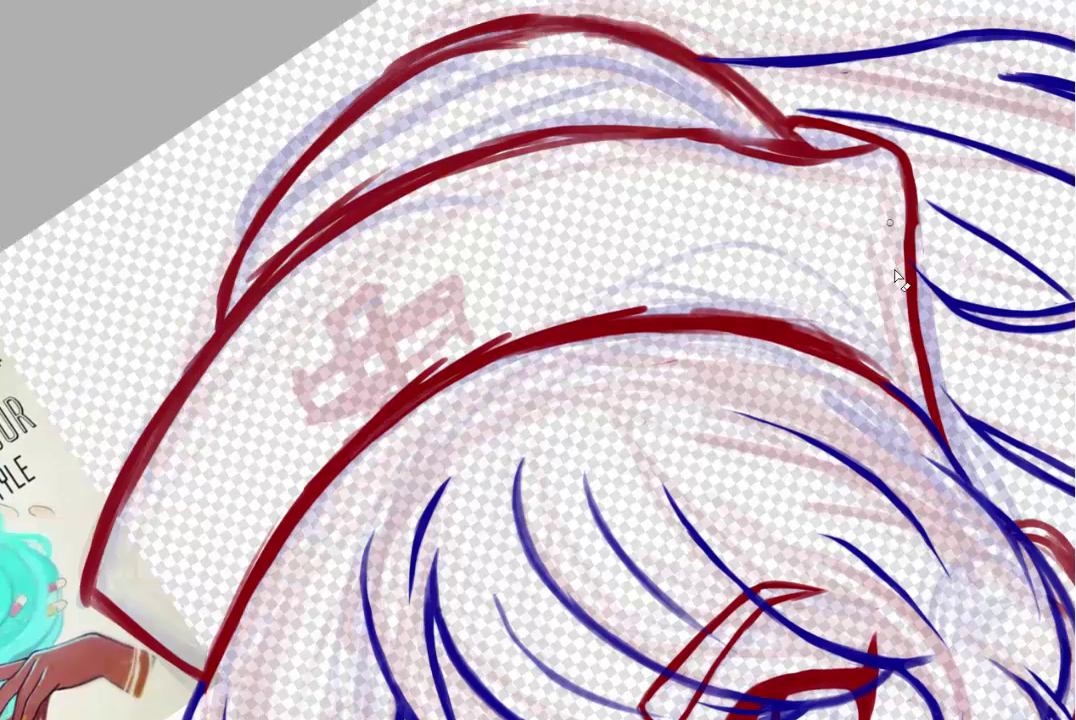
Clean up the cap brim's lower edge above the bangs into a smooth, even dark-red curve
scroll(377, 557, "left", 3)
mouse_move(800, 310)
left_mouse_down()
mouse_move(919, 321)
mouse_move(1011, 372)
mouse_move(845, 333)
mouse_move(654, 330)
mouse_move(991, 256)
mouse_move(1025, 369)
mouse_move(870, 318)
mouse_move(910, 327)
left_mouse_up()
scroll(910, 327, "left", 3)
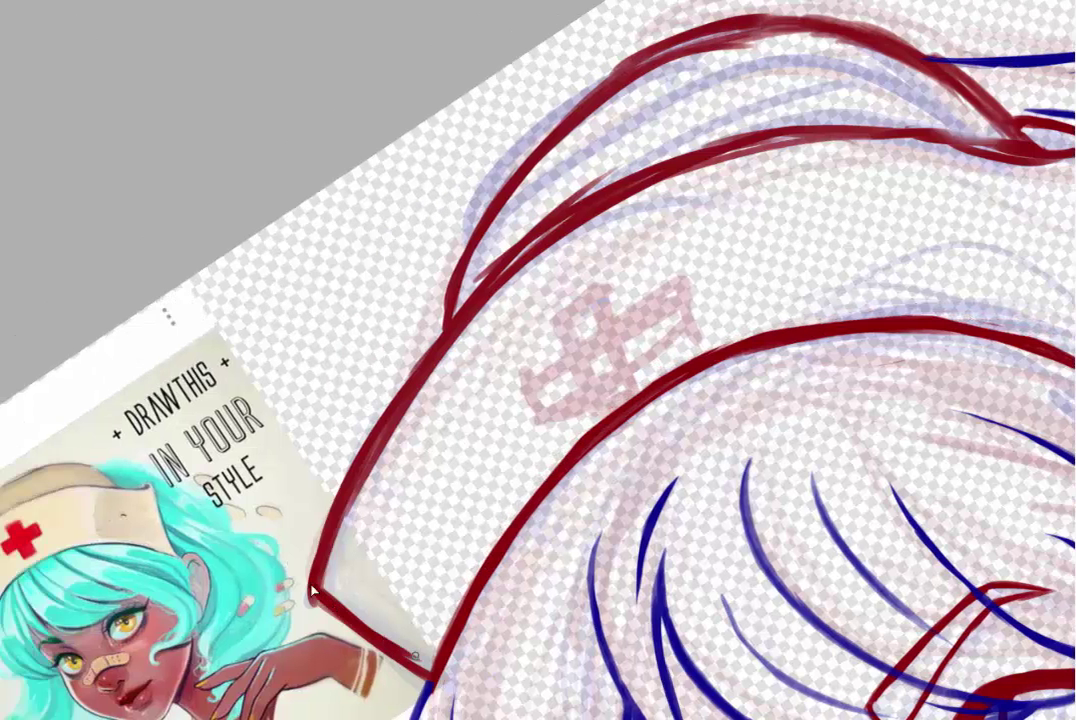
Darken the cap brim's upper edge and front corner, and outline the cross on the brim in dark red
mouse_move(640, 150)
left_mouse_down()
mouse_move(720, 175)
mouse_move(880, 120)
left_mouse_up()
mouse_move(420, 465)
left_mouse_down()
mouse_move(664, 212)
mouse_move(410, 478)
mouse_move(678, 320)
mouse_move(398, 505)
left_mouse_up()
mouse_move(630, 302)
left_mouse_down()
mouse_move(653, 255)
mouse_move(645, 248)
mouse_move(614, 368)
left_mouse_up()
left_click_drag(697, 318, 729, 310)
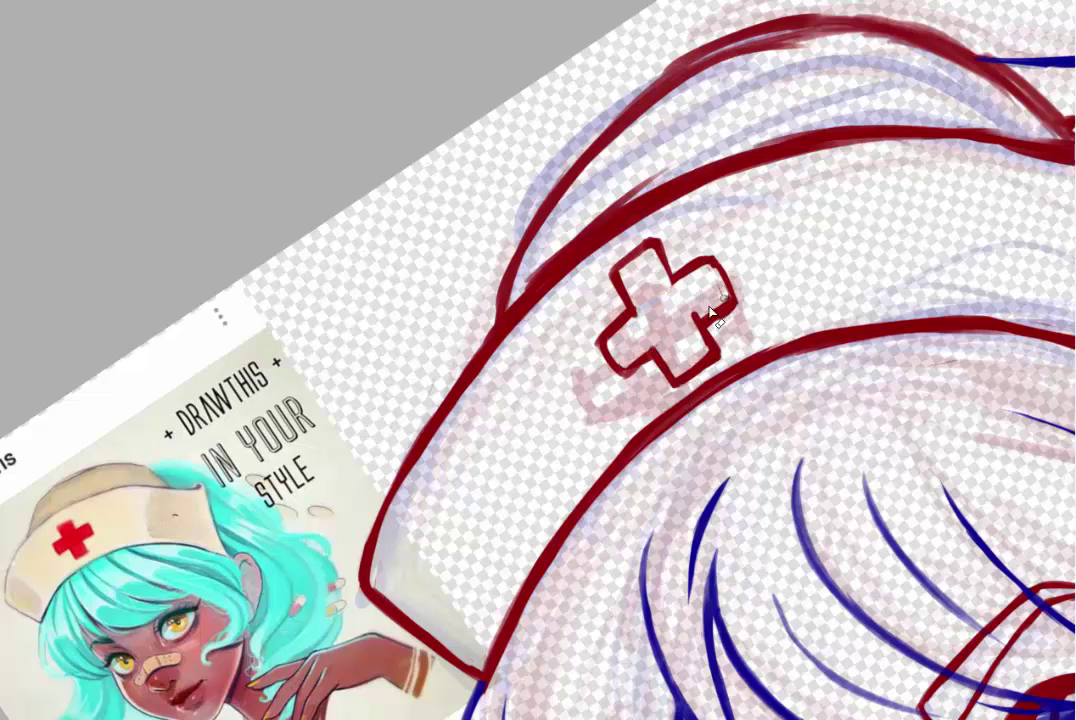
Redraw the cap's crown as a thin, smooth dark-red outline running down to the fold of the brim
mouse_move(444, 249)
left_mouse_down()
mouse_move(432, 181)
mouse_move(620, 32)
mouse_move(730, 14)
left_mouse_up()
mouse_move(282, 256)
left_mouse_down()
mouse_move(337, 186)
mouse_move(328, 200)
mouse_move(580, 37)
mouse_move(752, 125)
mouse_move(815, 134)
mouse_move(785, 97)
mouse_move(745, 130)
mouse_move(840, 150)
left_mouse_up()
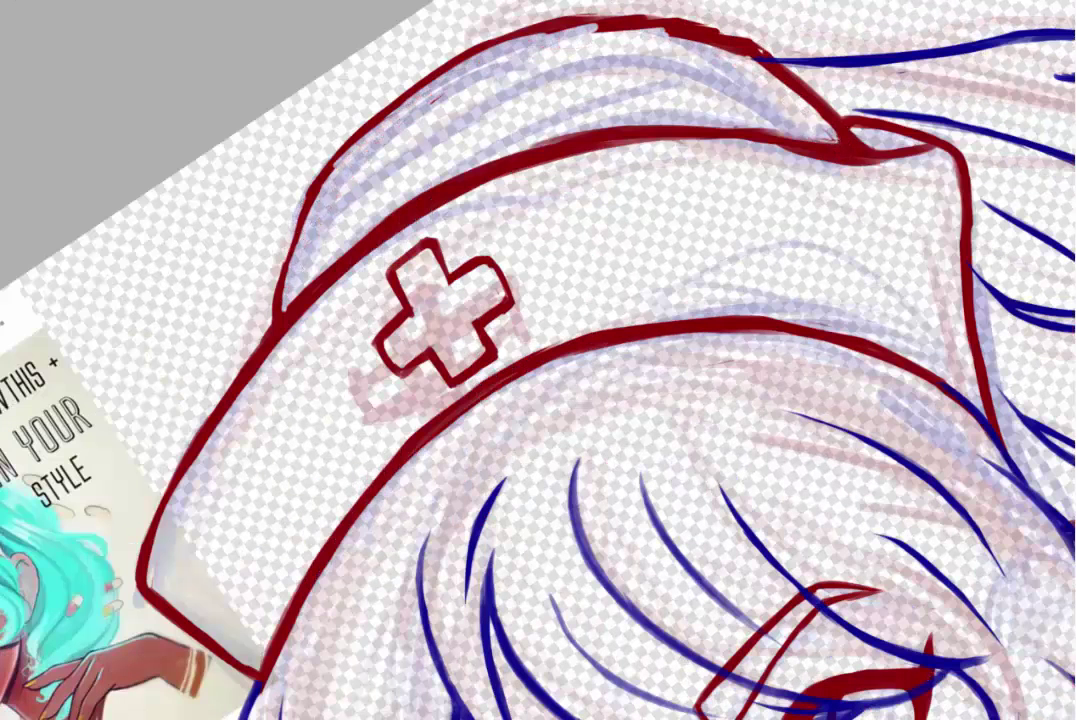
mouse_move(436, 30)
left_mouse_down()
mouse_move(696, 29)
mouse_move(422, 75)
left_mouse_up()
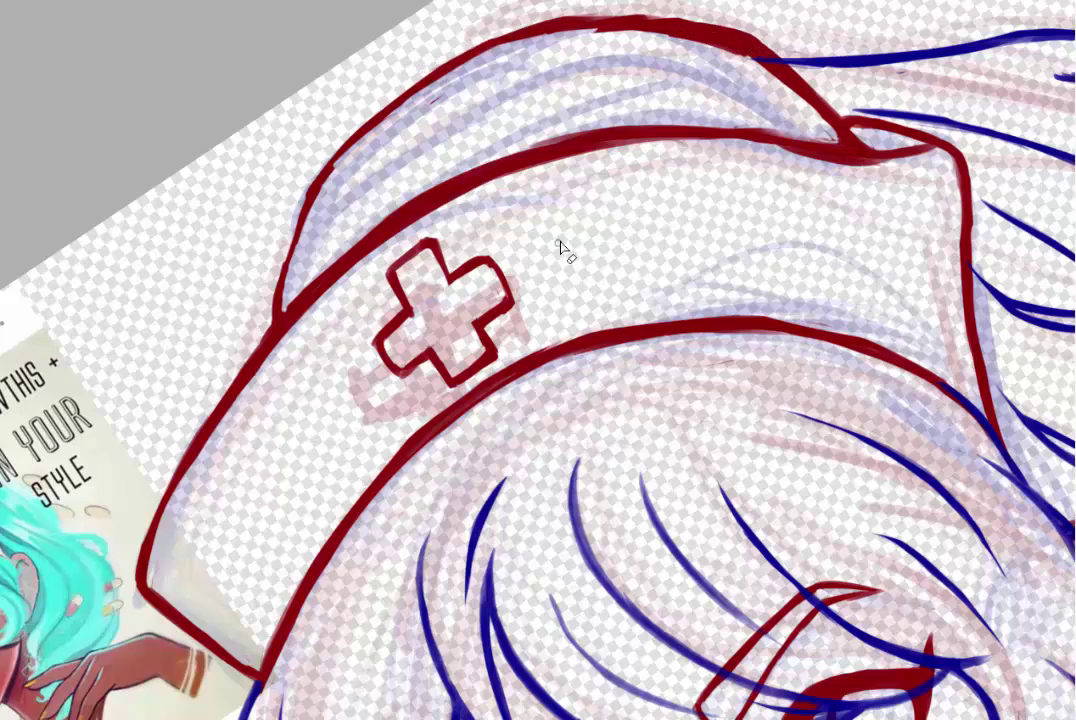
mouse_move(430, 28)
left_mouse_down()
mouse_move(619, 29)
mouse_move(816, 113)
left_mouse_up()
left_click_drag(472, 28, 600, 25)
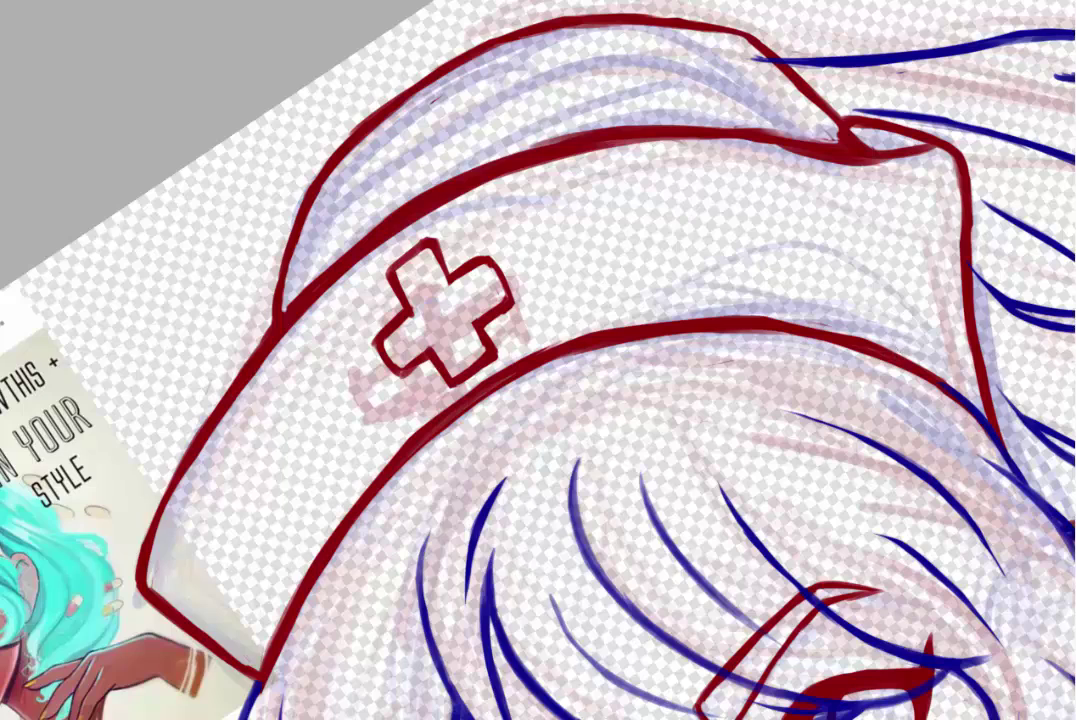
mouse_move(600, 28)
left_mouse_down()
mouse_move(643, 38)
mouse_move(820, 165)
left_mouse_up()
Ink the ear's outer contour as a single clean dark-red line and tidy the small inner-ear marks
left_click_drag(640, 135, 508, 114)
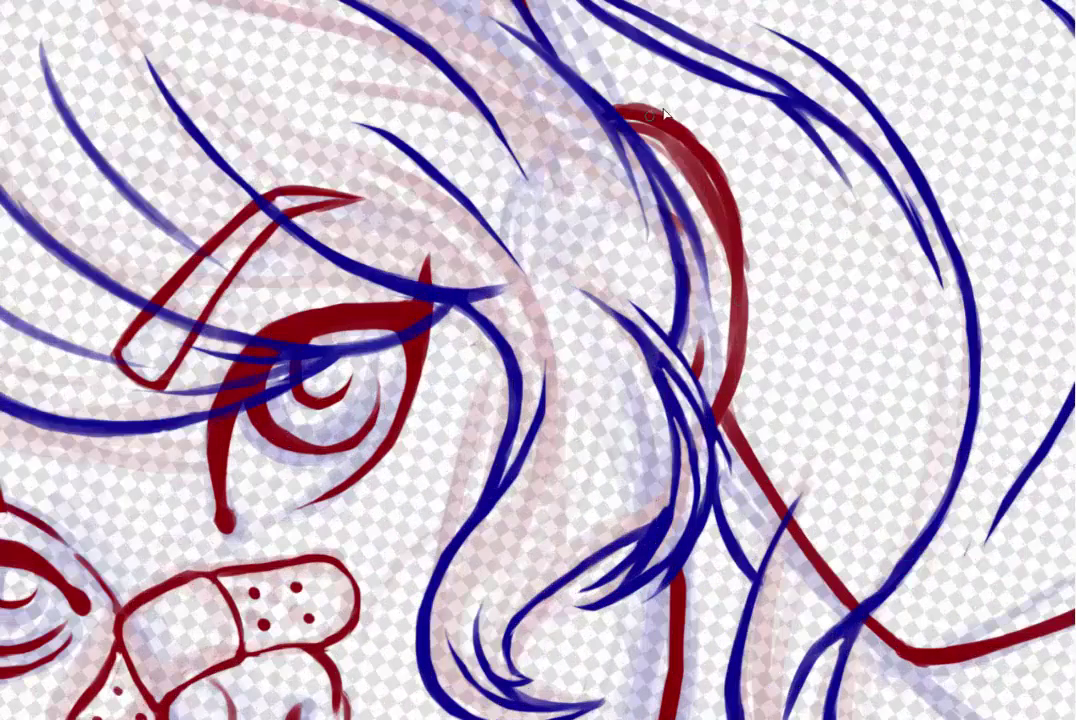
mouse_move(663, 113)
left_mouse_down()
mouse_move(716, 426)
mouse_move(705, 342)
mouse_move(740, 172)
mouse_move(686, 150)
mouse_move(703, 203)
mouse_move(701, 76)
mouse_move(702, 333)
left_mouse_up()
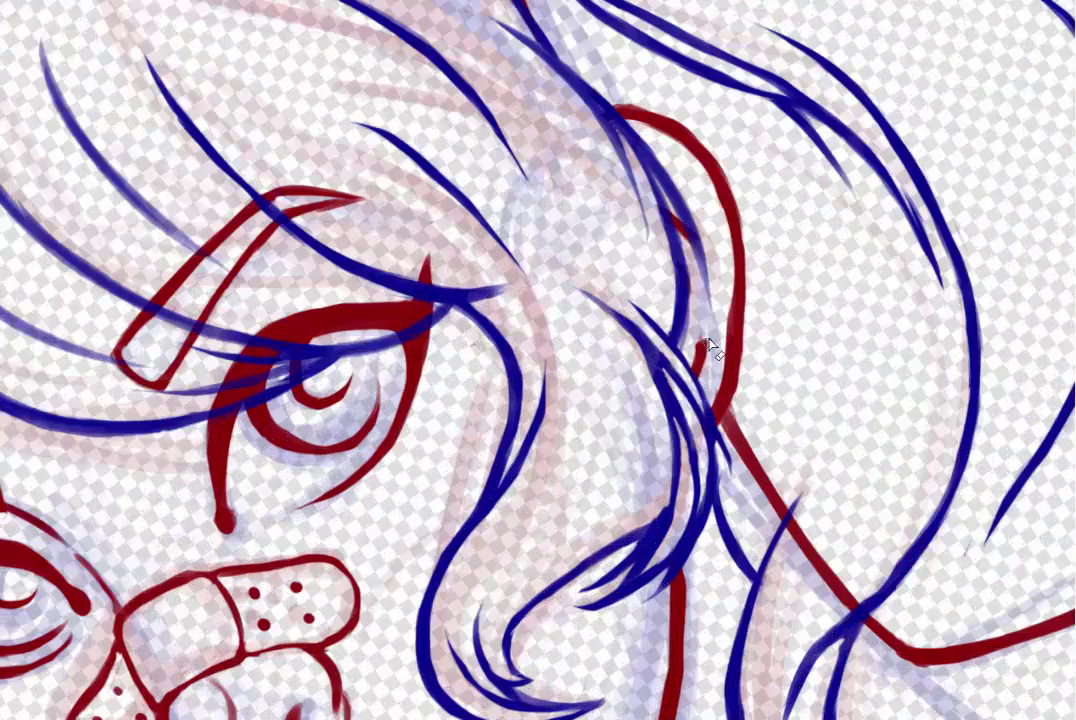
left_click_drag(706, 180, 746, 307)
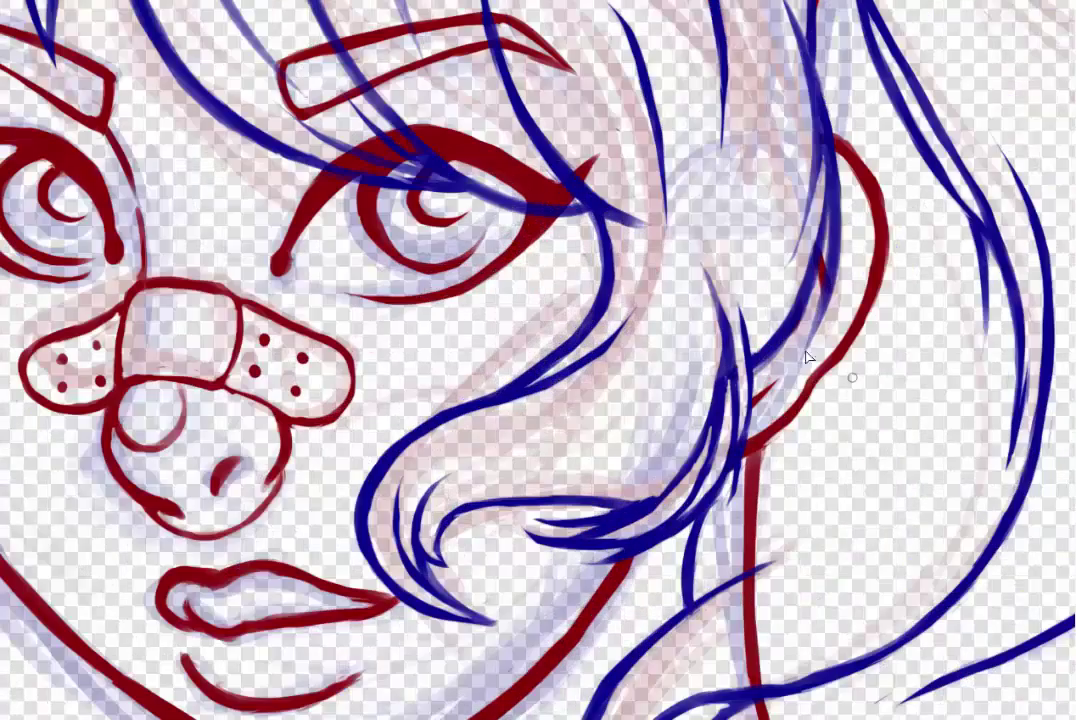
left_click_drag(809, 355, 832, 352)
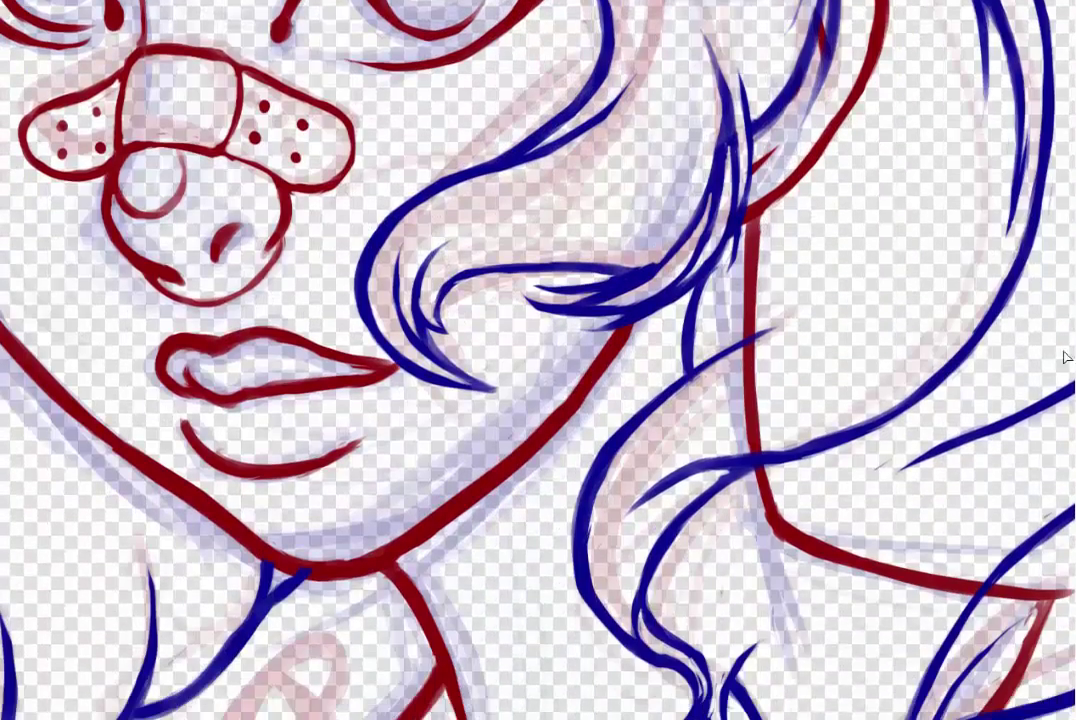
Select the eyebrow and upper-lash lines that lie under the bangs and fade them
mouse_move(765, 435)
left_mouse_down()
mouse_move(752, 479)
mouse_move(790, 672)
left_mouse_up()
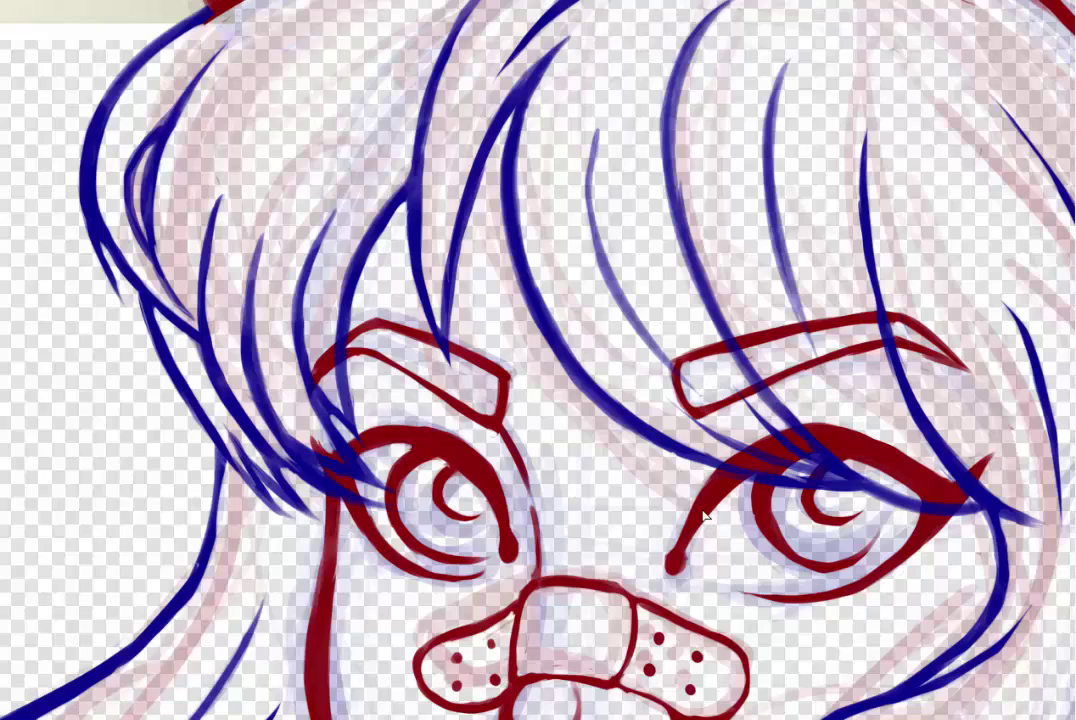
left_click_drag(348, 466, 315, 428)
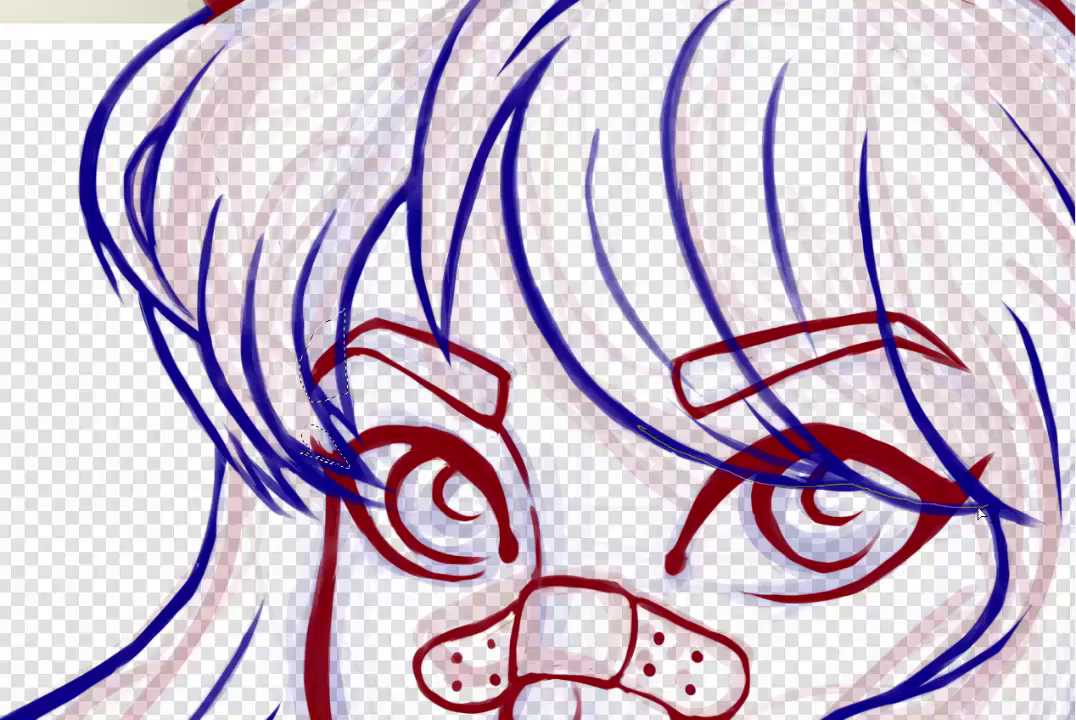
left_click_drag(980, 512, 620, 400)
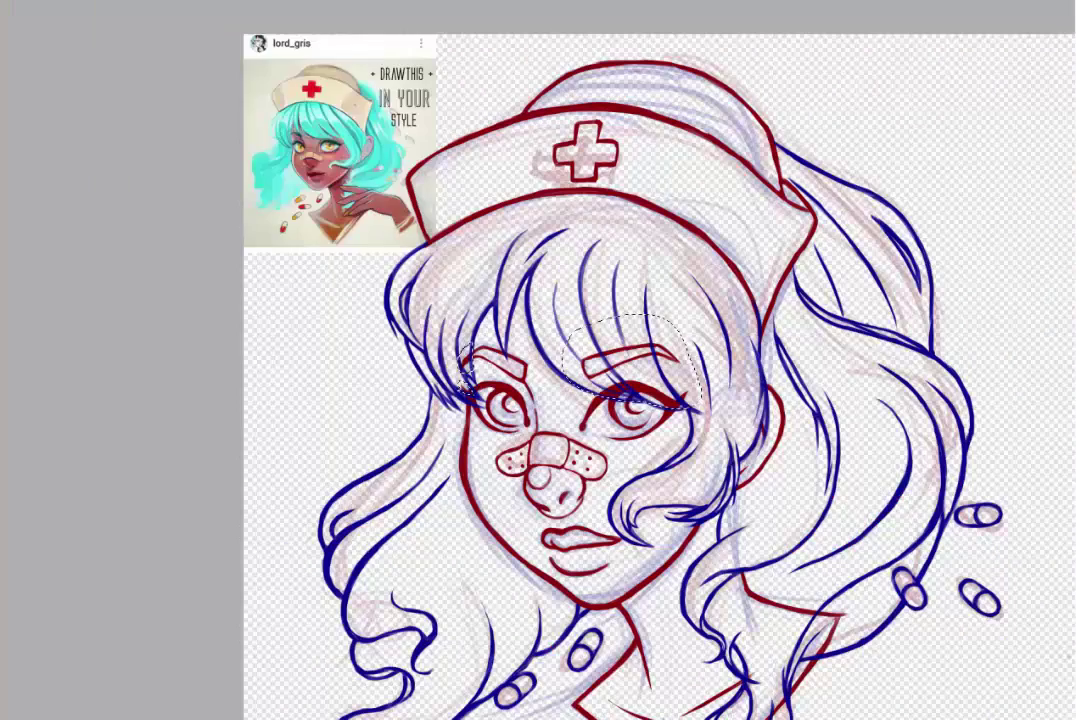
key("alt+e")
key("Escape")
key("ctrl+minus")
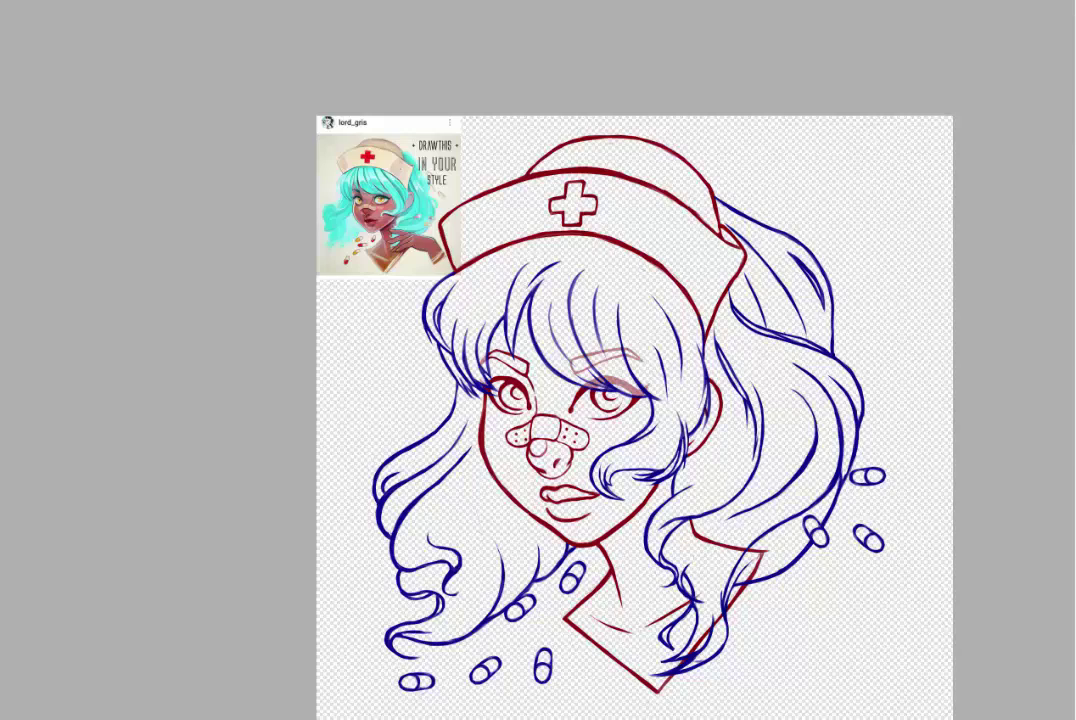
Fill the figure's silhouette with a dusty-pink base under dark-brown line art and paint the hair turquoise
left_click(430, 205)
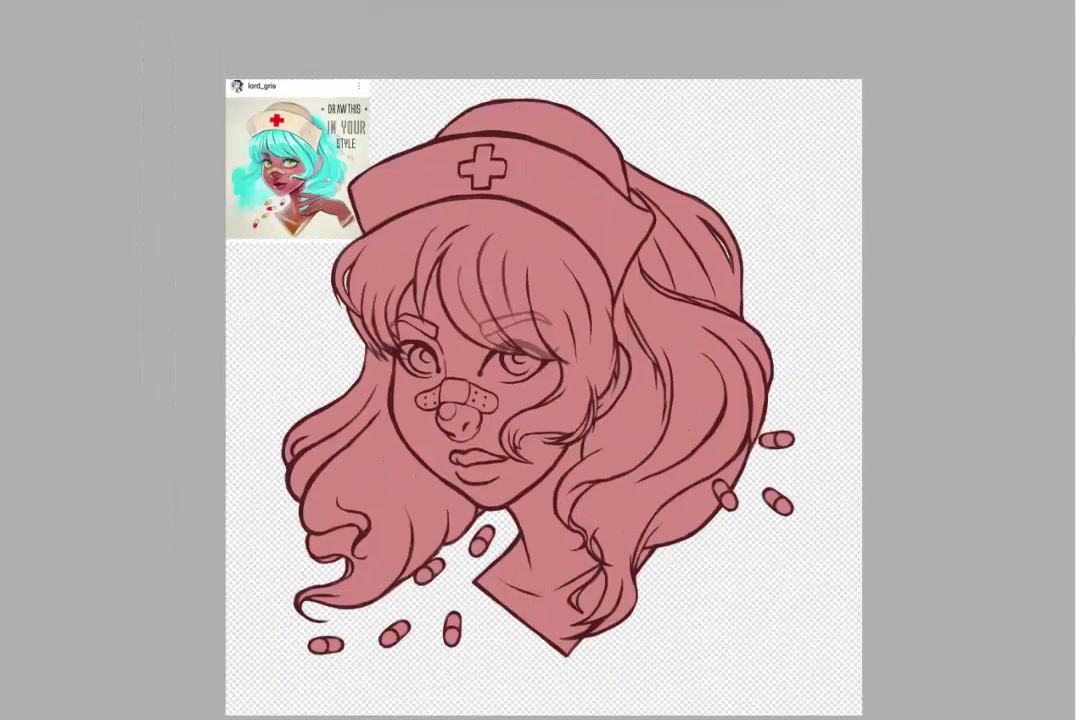
mouse_move(472, 303)
left_mouse_down()
mouse_move(423, 257)
mouse_move(331, 293)
mouse_move(300, 320)
mouse_move(383, 493)
mouse_move(390, 425)
mouse_move(505, 430)
mouse_move(420, 265)
mouse_move(463, 240)
mouse_move(700, 330)
mouse_move(682, 432)
mouse_move(760, 410)
left_mouse_up()
Paint the nurse cap cream and its cross bright red
mouse_move(302, 137)
left_mouse_down()
mouse_move(475, 157)
mouse_move(454, 132)
mouse_move(609, 262)
mouse_move(645, 235)
left_mouse_up()
left_click_drag(462, 160, 498, 172)
Paint the whites of both eyes and block in the eyebrow above the smaller eye in dark green
left_click_drag(415, 352, 432, 360)
left_click_drag(505, 358, 522, 362)
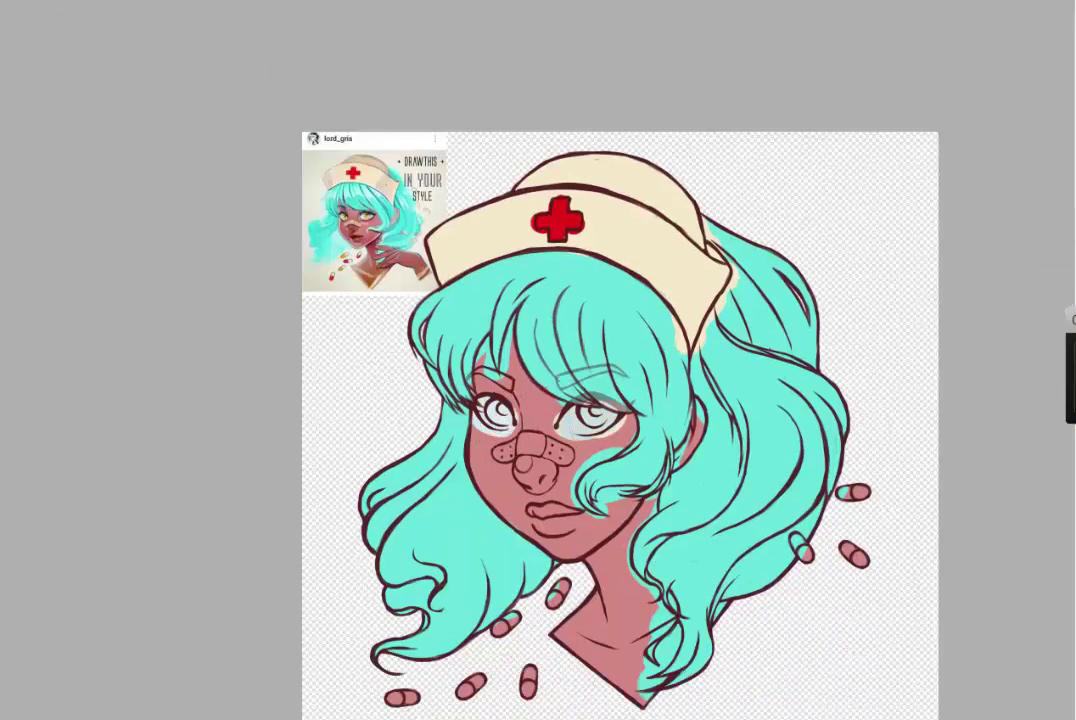
left_click_drag(478, 405, 515, 420)
left_click_drag(575, 400, 628, 420)
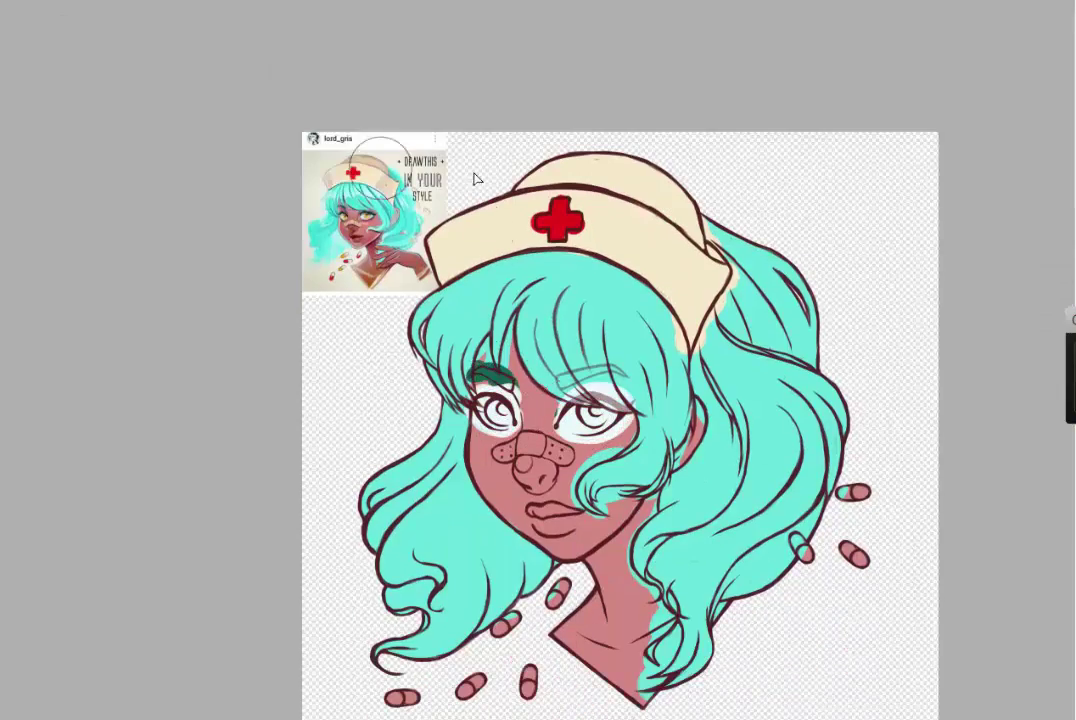
Colour both irises golden yellow and the nose bandage tan
scroll(578, 388, "up", 5)
scroll(600, 400, "down", 5)
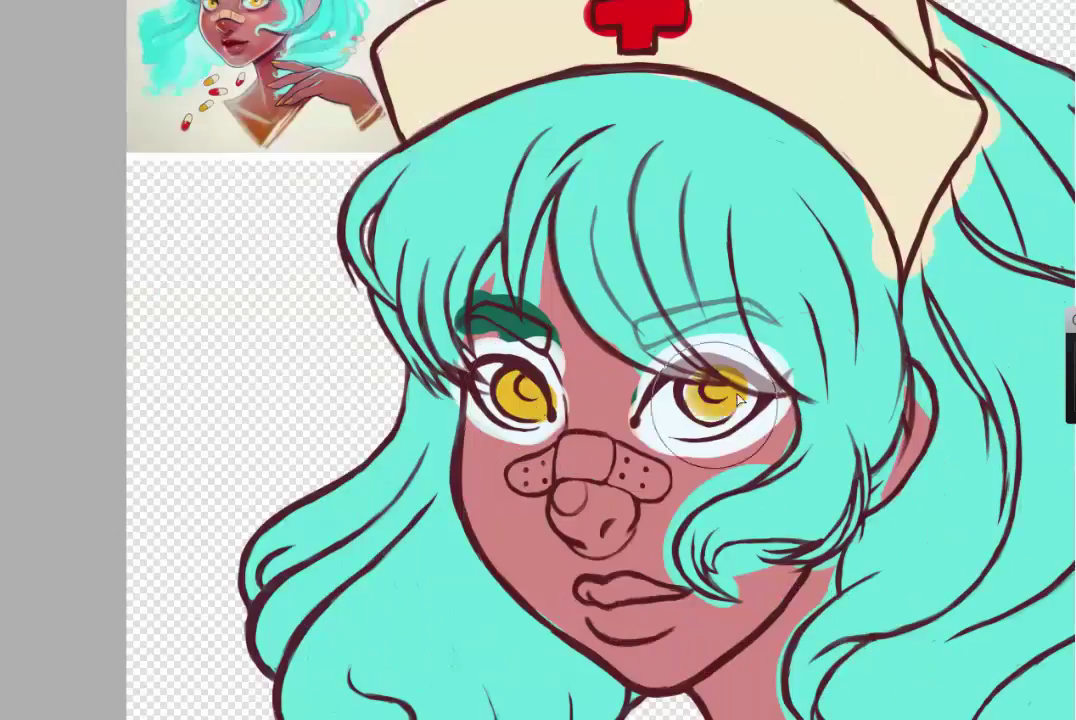
scroll(1058, 232, "down", 5)
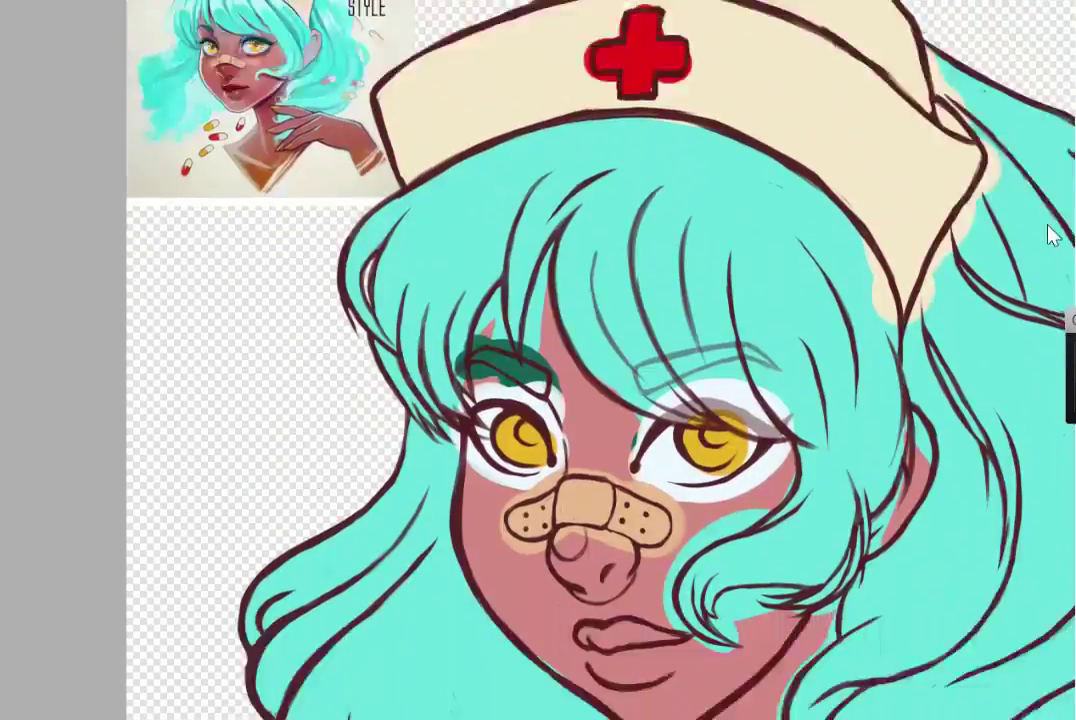
Select and delete the yellow and tan colour that spills outside the irises and the nose bandage
scroll(560, 420, "up", 6)
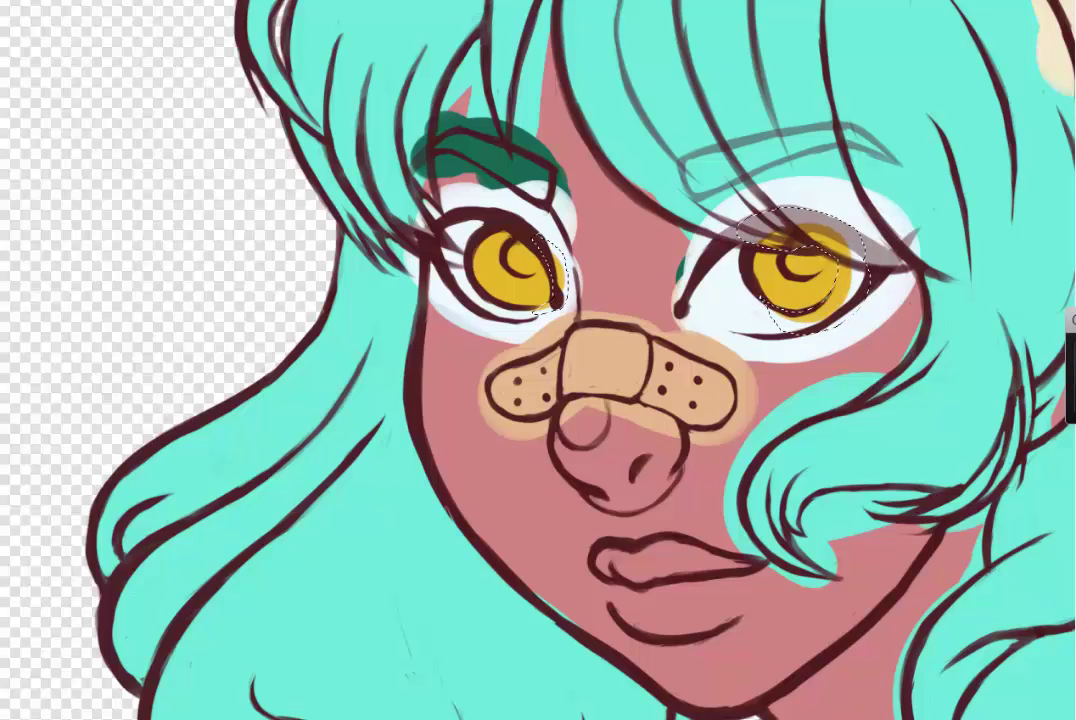
left_click_drag(835, 240, 830, 236)
mouse_move(510, 385)
left_mouse_down()
mouse_move(534, 357)
mouse_move(643, 329)
mouse_move(485, 372)
mouse_move(678, 356)
mouse_move(753, 392)
mouse_move(711, 433)
mouse_move(601, 399)
mouse_move(463, 437)
mouse_move(488, 399)
mouse_move(479, 382)
mouse_move(560, 340)
left_mouse_up()
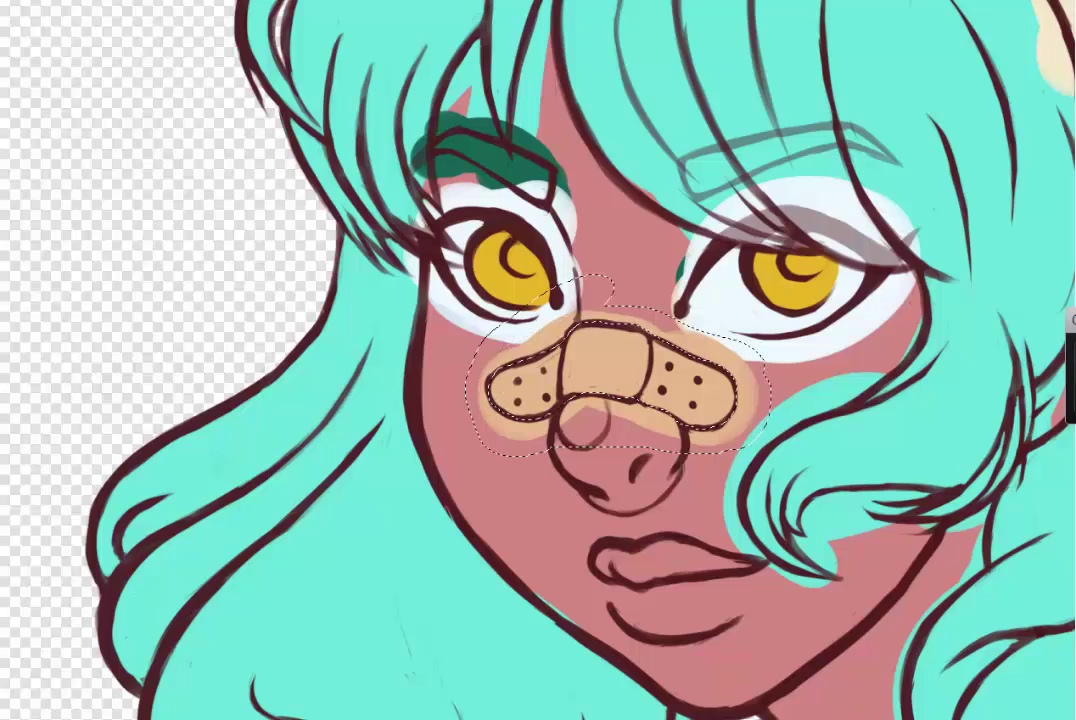
key("Delete")
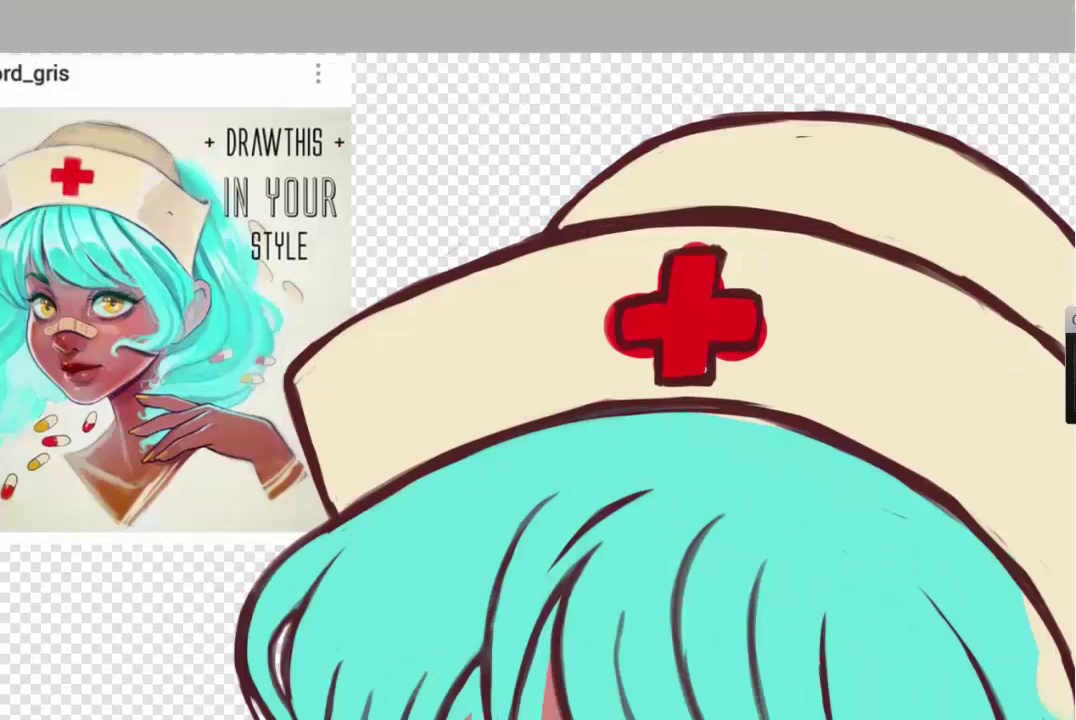
Fill the cross fully with red, then select and delete the red spilling past its outline
left_click_drag(630, 290, 740, 350)
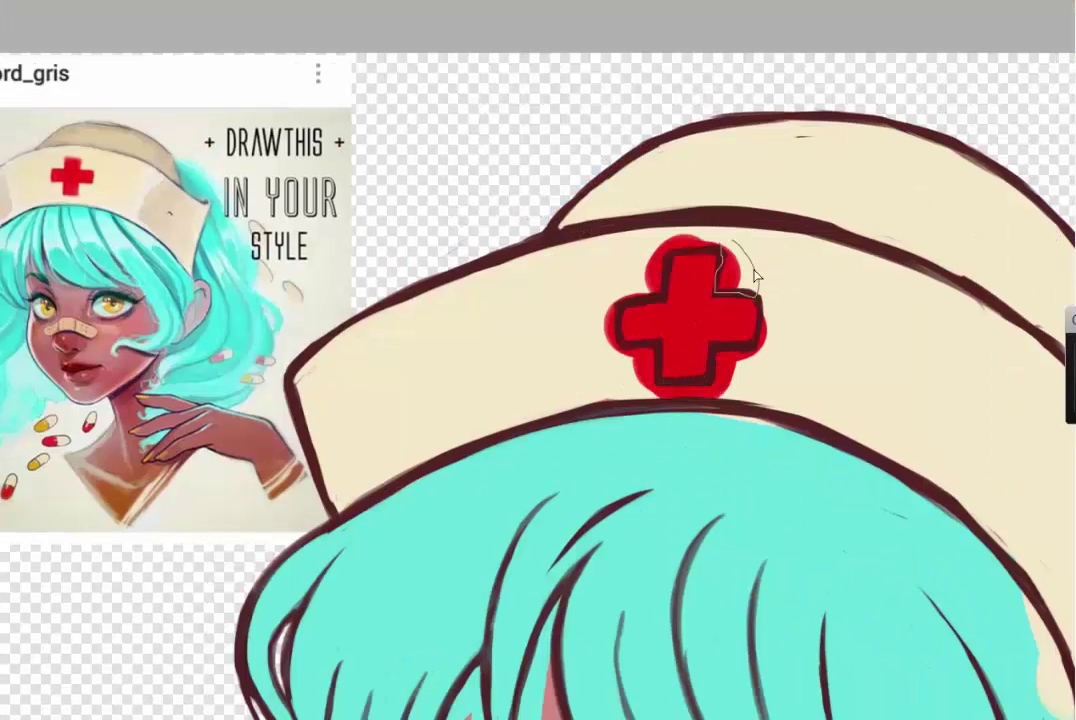
mouse_move(672, 275)
left_mouse_down()
mouse_move(692, 240)
mouse_move(656, 372)
mouse_move(764, 355)
mouse_move(700, 225)
left_mouse_up()
key("Delete")
key("ctrl+d")
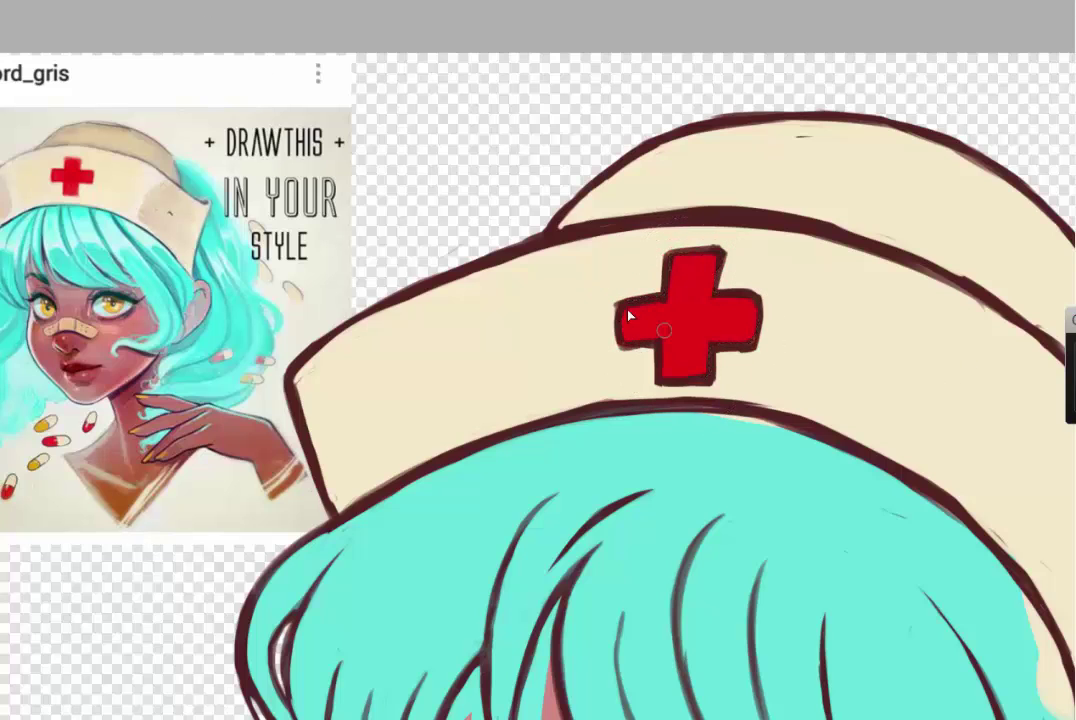
Remove the cream colour that spills past the cap's outline onto the hair
mouse_move(864, 492)
left_mouse_down()
mouse_move(660, 413)
mouse_move(1009, 567)
mouse_move(675, 413)
left_mouse_up()
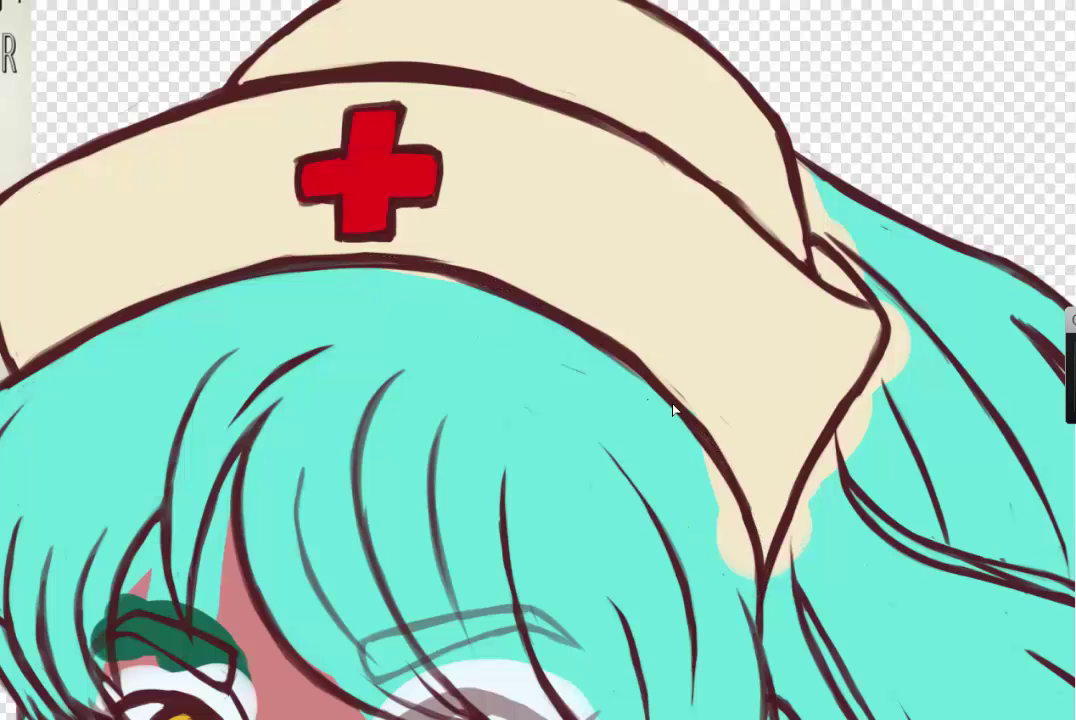
mouse_move(355, 270)
left_mouse_down()
mouse_move(915, 380)
mouse_move(878, 345)
left_mouse_up()
key("ctrl+d")
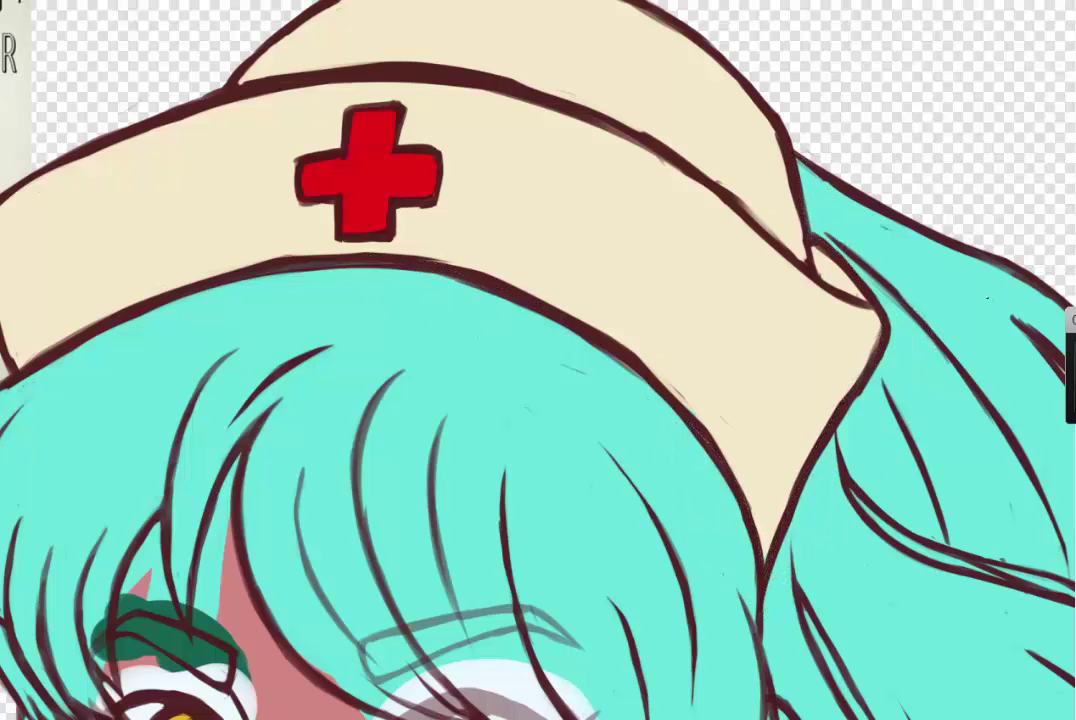
Trim the white around the smaller eye so that it stays inside the eye's outline
scroll(538, 360, "down", 5)
scroll(470, 316, "up", 5)
left_click_drag(620, 440, 450, 345)
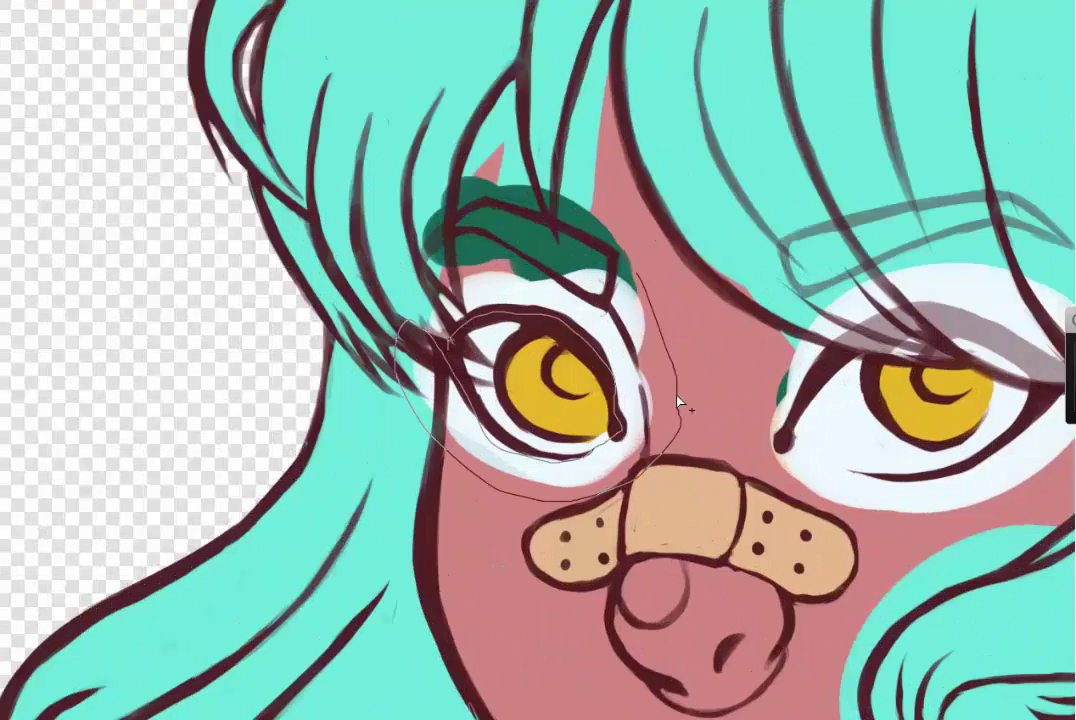
scroll(541, 594, "right", 5)
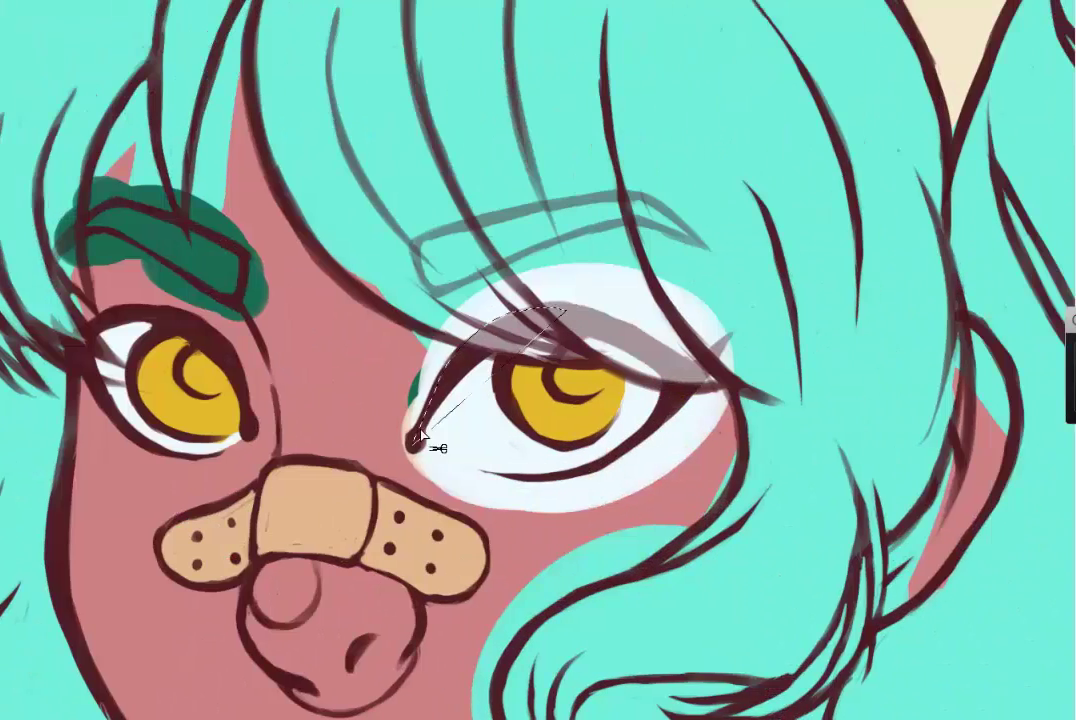
Select and delete the white paint outside the larger eye's lash line and lower lid
mouse_move(419, 437)
left_mouse_down()
mouse_move(487, 355)
mouse_move(665, 387)
left_mouse_up()
left_click_drag(491, 483, 419, 437)
key("Delete")
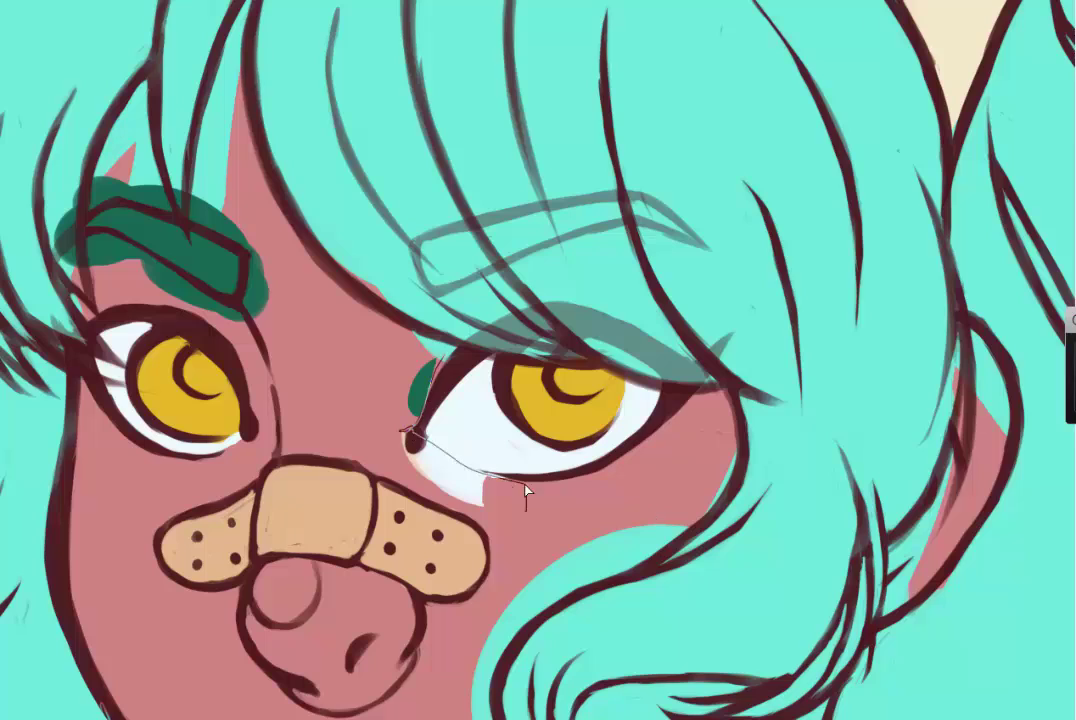
left_click_drag(527, 493, 473, 488)
key("Delete")
scroll(641, 476, "left", 3)
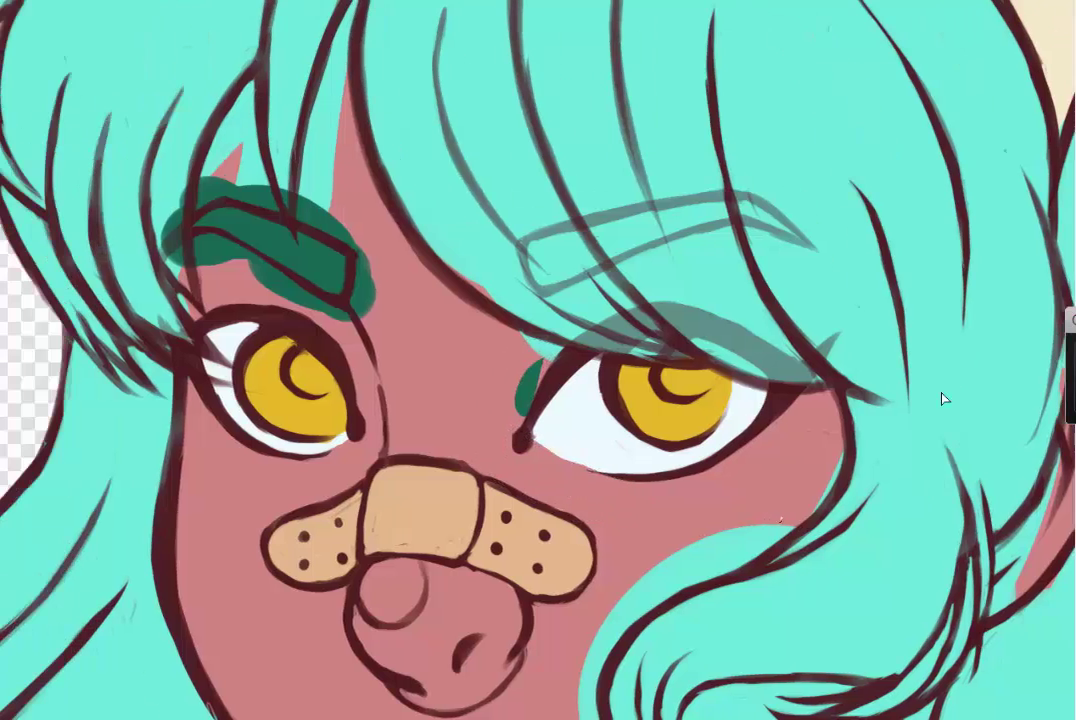
Clear the green and teal spilling around the eyebrow's outline and into the forehead gaps between the bangs
left_click_drag(185, 218, 160, 258)
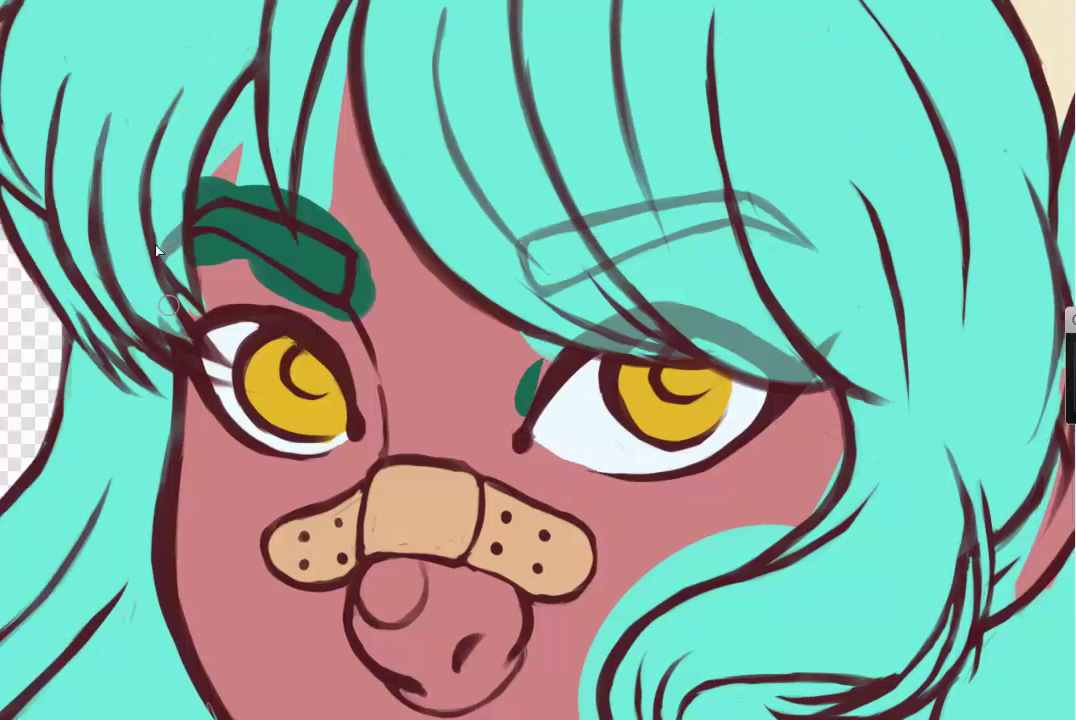
scroll(632, 266, "left", 5)
scroll(632, 266, "up", 3)
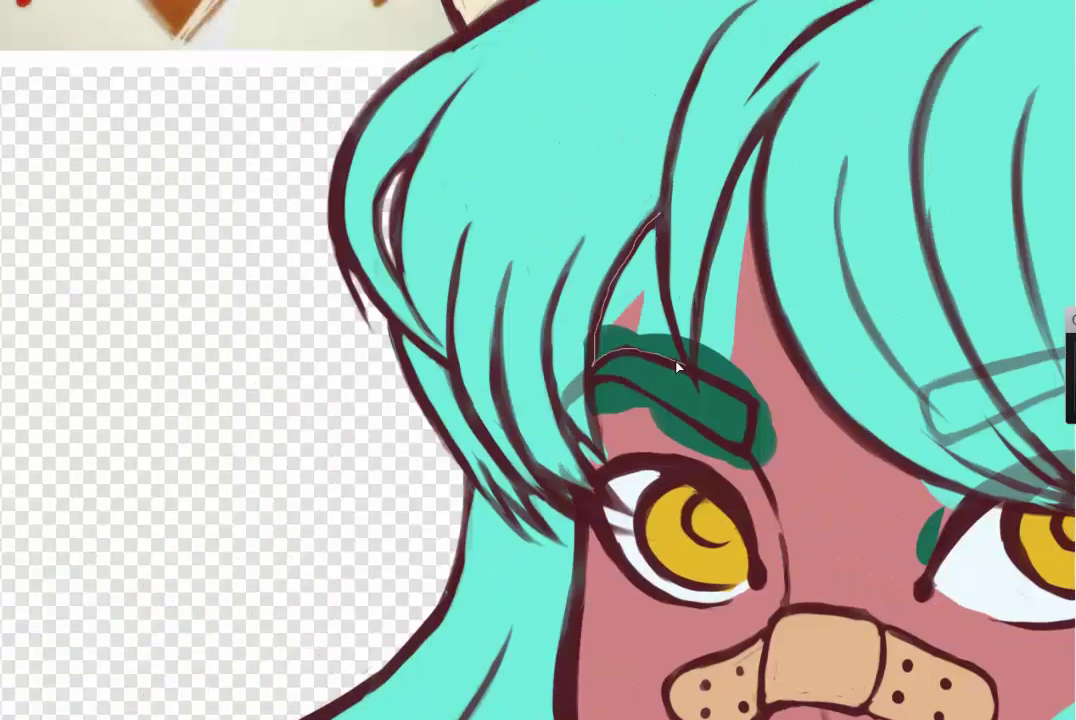
mouse_move(677, 368)
left_mouse_down()
mouse_move(600, 400)
mouse_move(700, 480)
mouse_move(785, 420)
mouse_move(727, 352)
left_mouse_up()
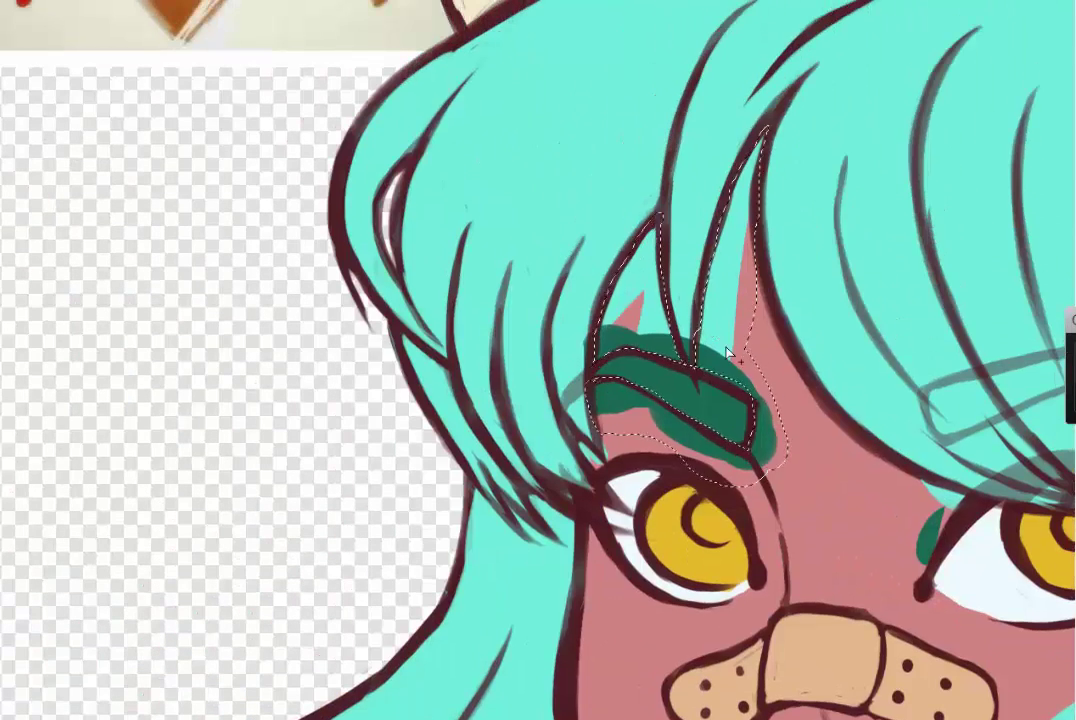
Select and delete the teal paint spilling onto the cheek and jaw past the outline of the curled hair lock
scroll(497, 470, "right", 5)
scroll(848, 610, "down", 5)
mouse_move(851, 620)
left_mouse_down()
mouse_move(629, 355)
mouse_move(773, 413)
mouse_move(770, 428)
mouse_move(691, 413)
mouse_move(685, 462)
mouse_move(688, 420)
left_mouse_up()
key("Delete")
key("ctrl+d")
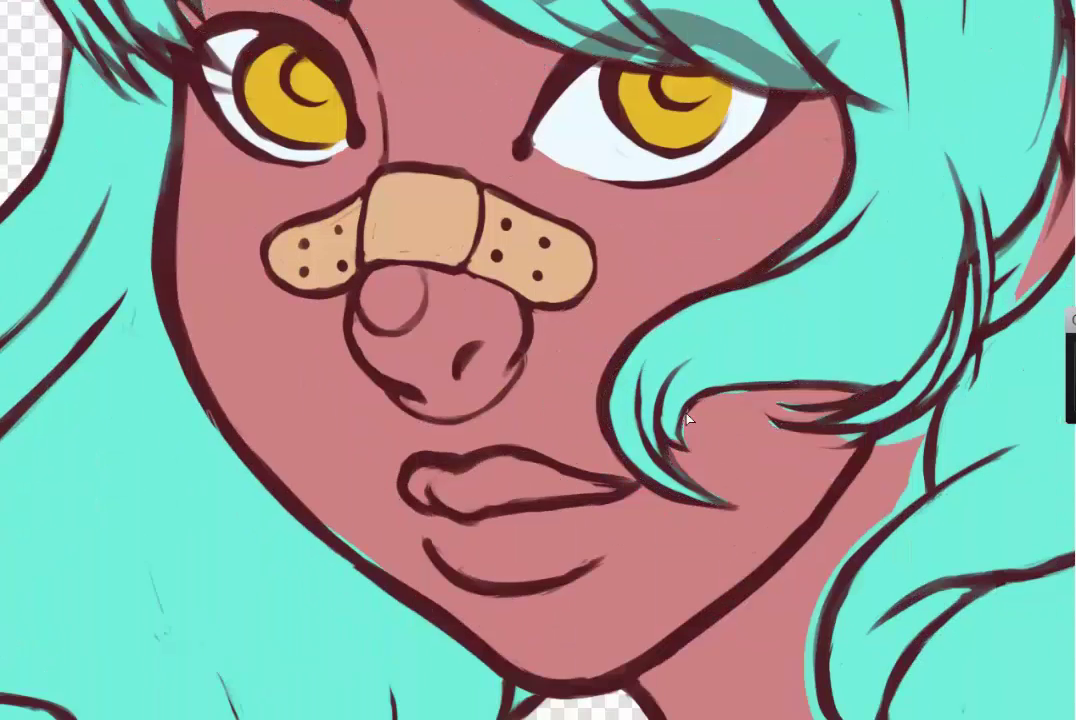
left_click_drag(759, 396, 756, 420)
Select and remove the teal spilling past the hair's outline onto the neck, shoulder and ear
scroll(938, 277, "down", 5)
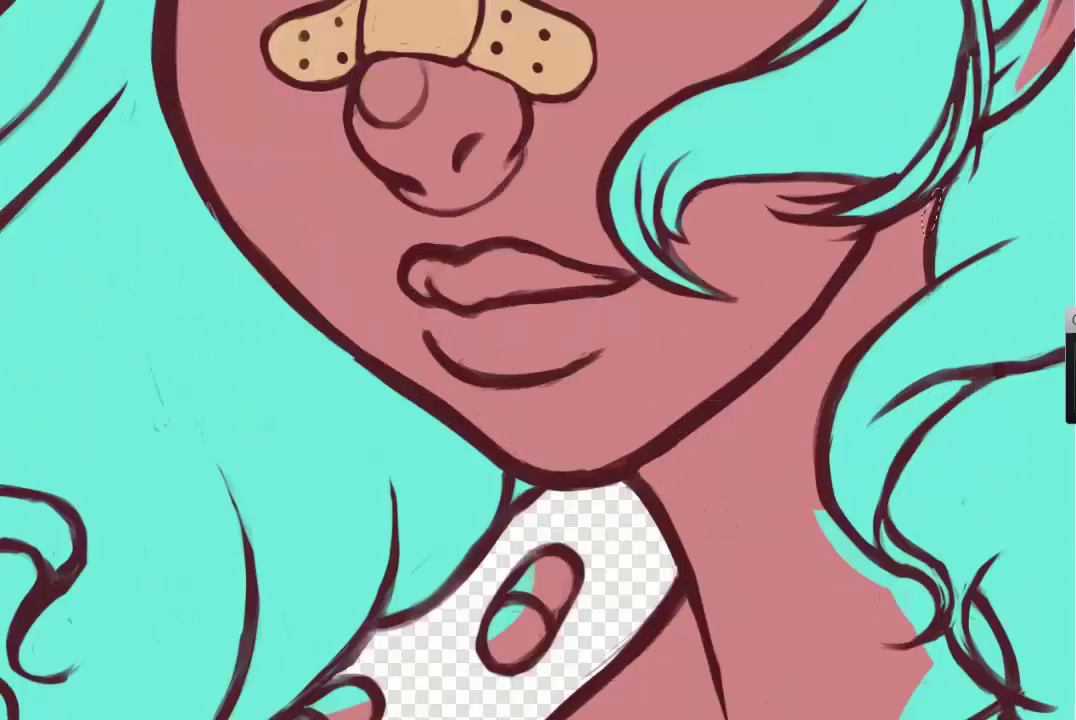
mouse_move(790, 155)
left_mouse_down()
mouse_move(1025, 497)
mouse_move(860, 598)
left_mouse_up()
key("shift+BackSpace")
scroll(538, 360, "down", 2)
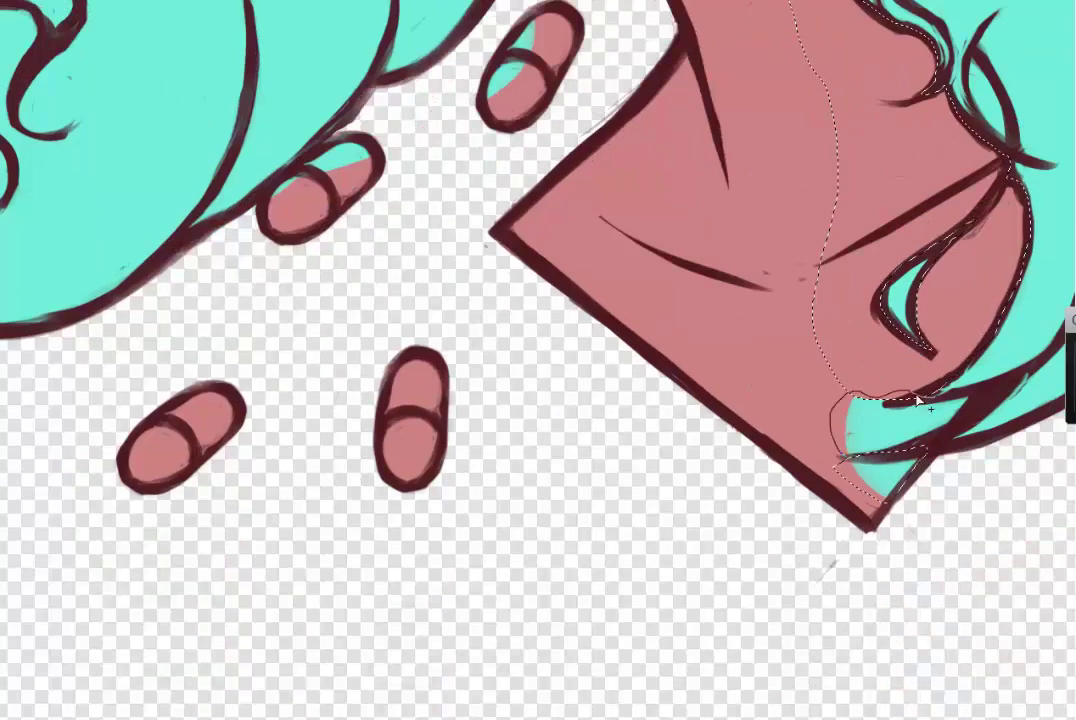
scroll(538, 360, "up", 7)
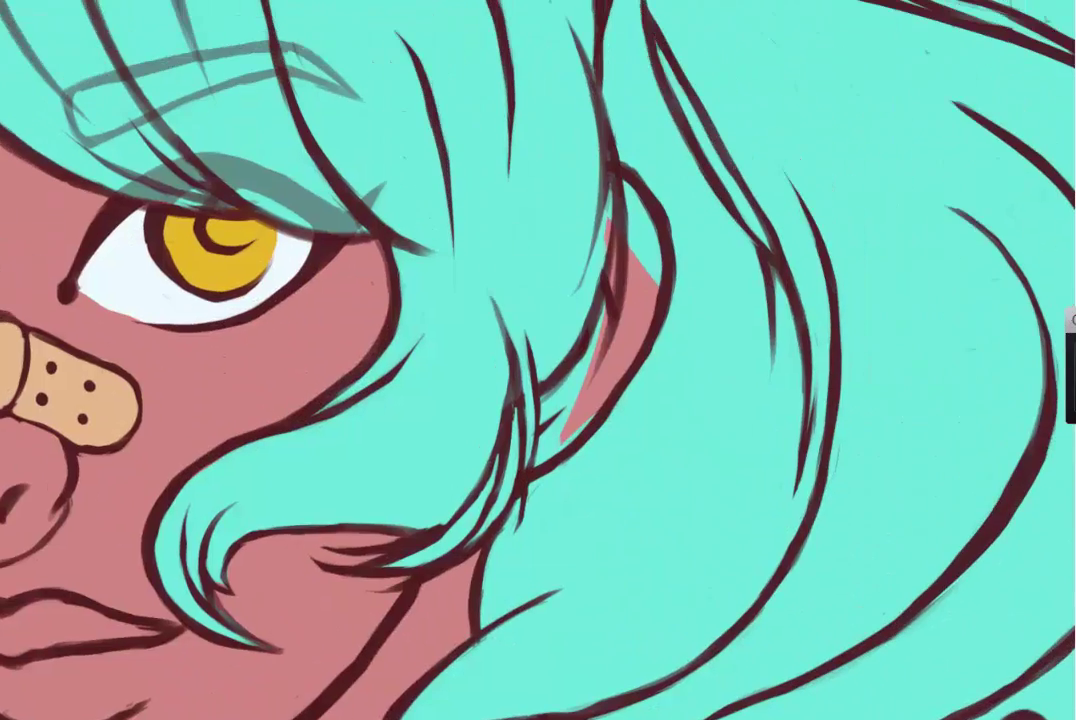
left_click_drag(601, 322, 560, 440)
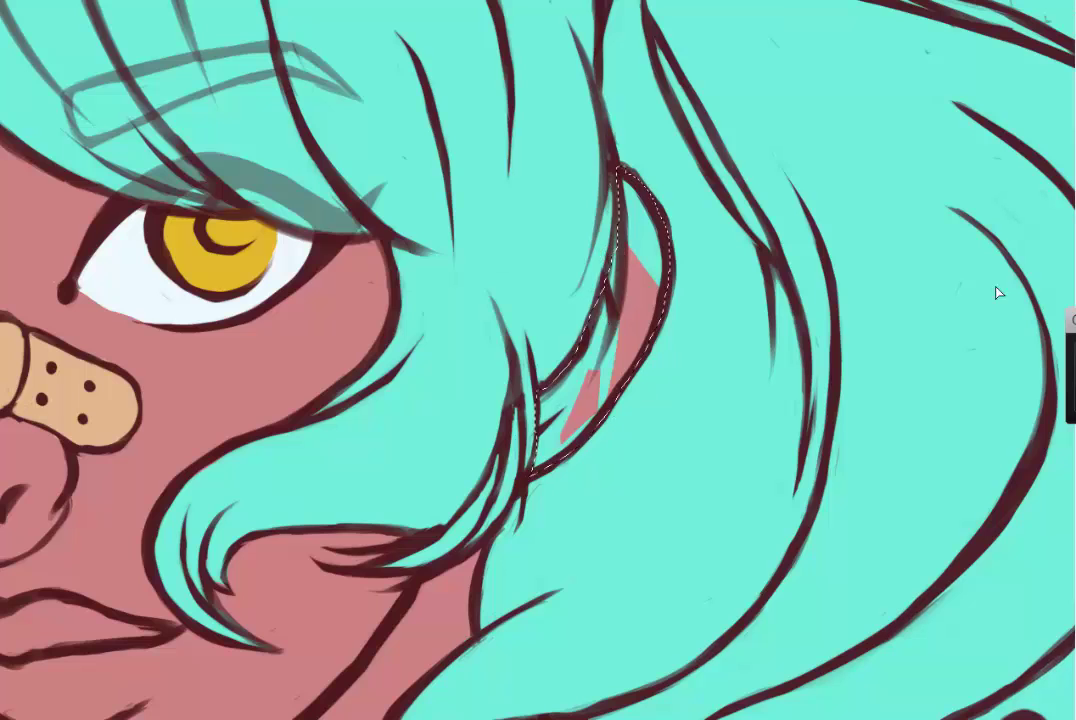
Fill both halves of all eight floating pills with the cap's cream colour
scroll(634, 237, "down", 6)
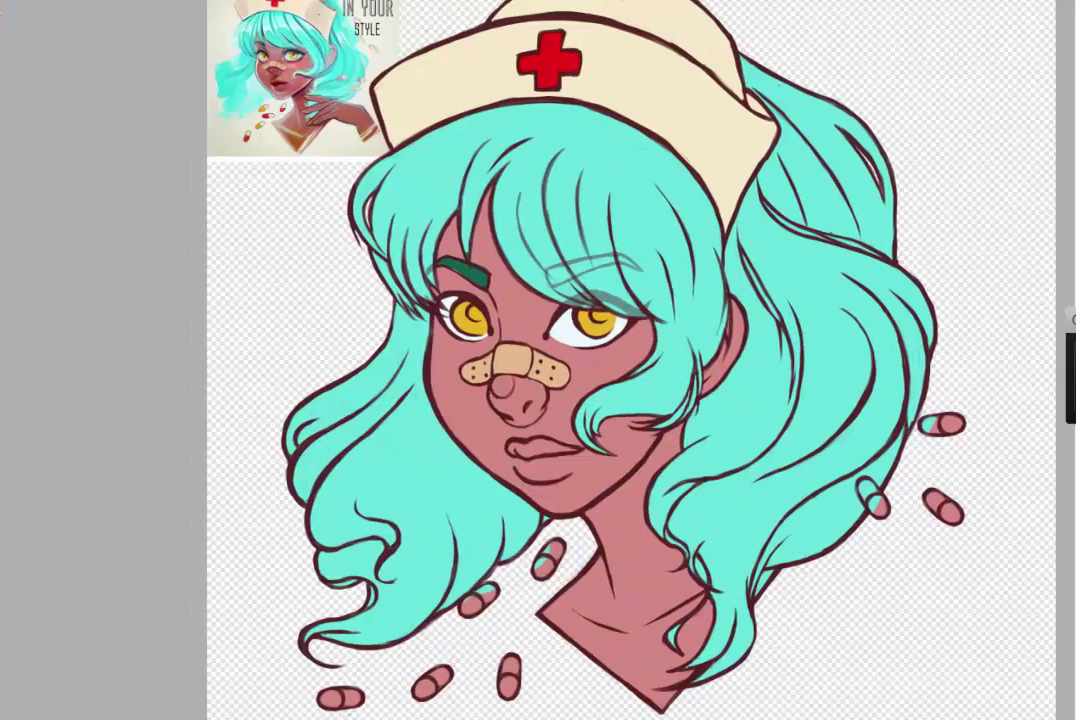
left_click(340, 697)
left_click(432, 684)
left_click(509, 676)
left_click(478, 598)
left_click(548, 559)
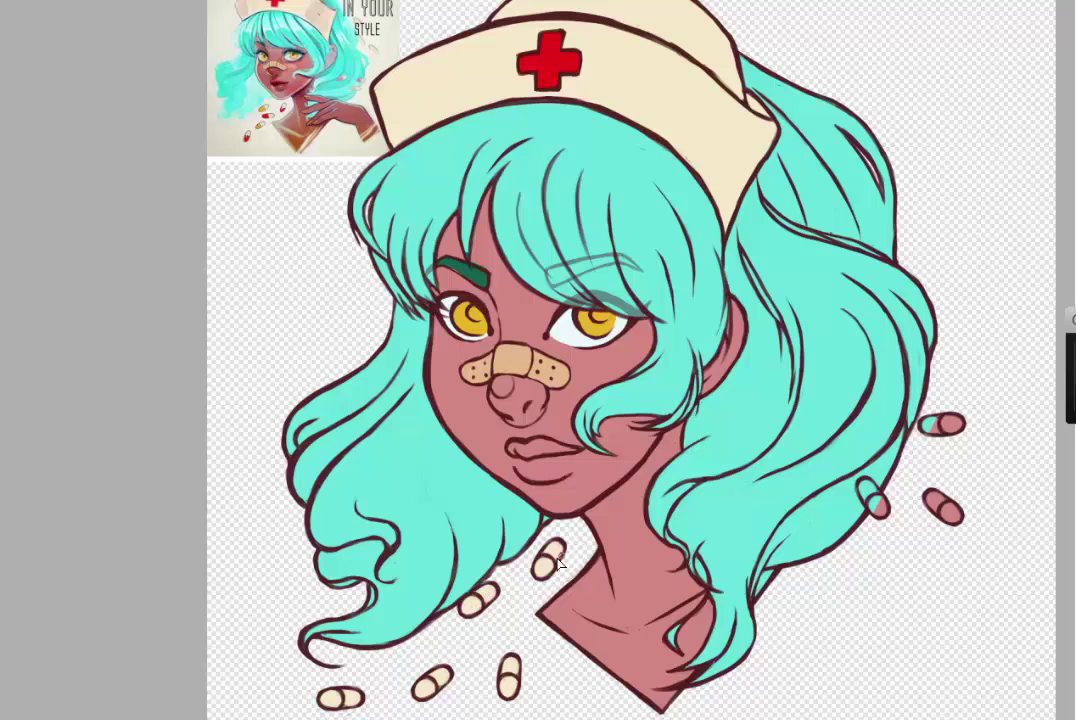
left_click(873, 496)
left_click(942, 506)
left_click(940, 424)
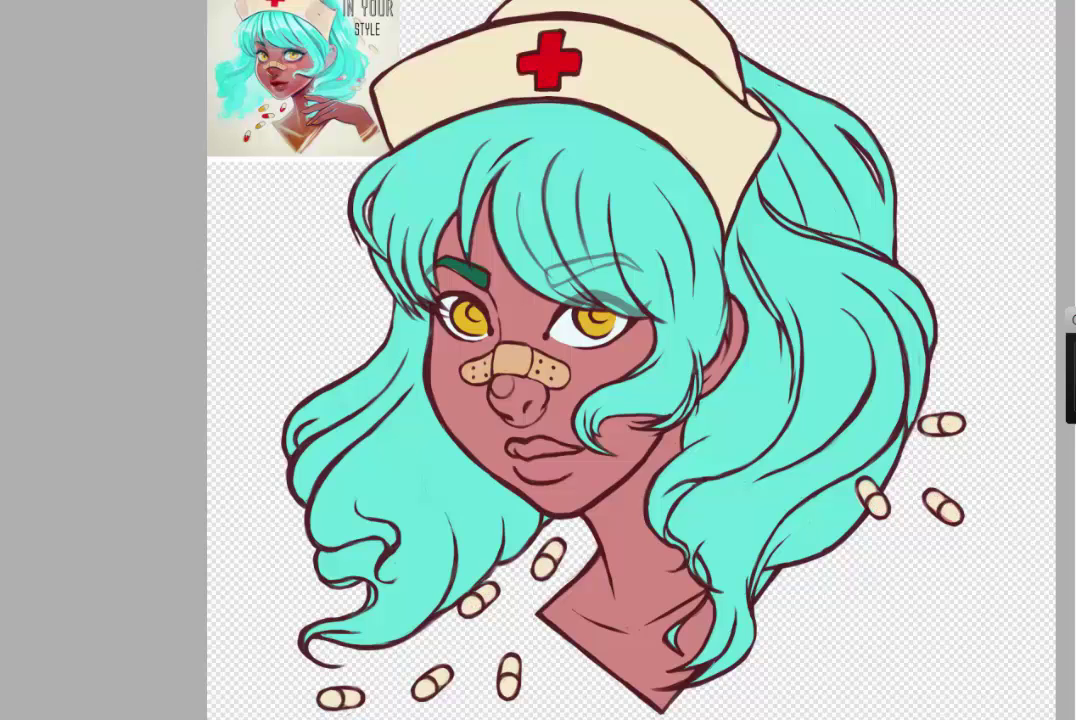
Fill one half of two pills with rose, three with bright red and two with golden yellow
left_click(866, 490)
left_click(929, 423)
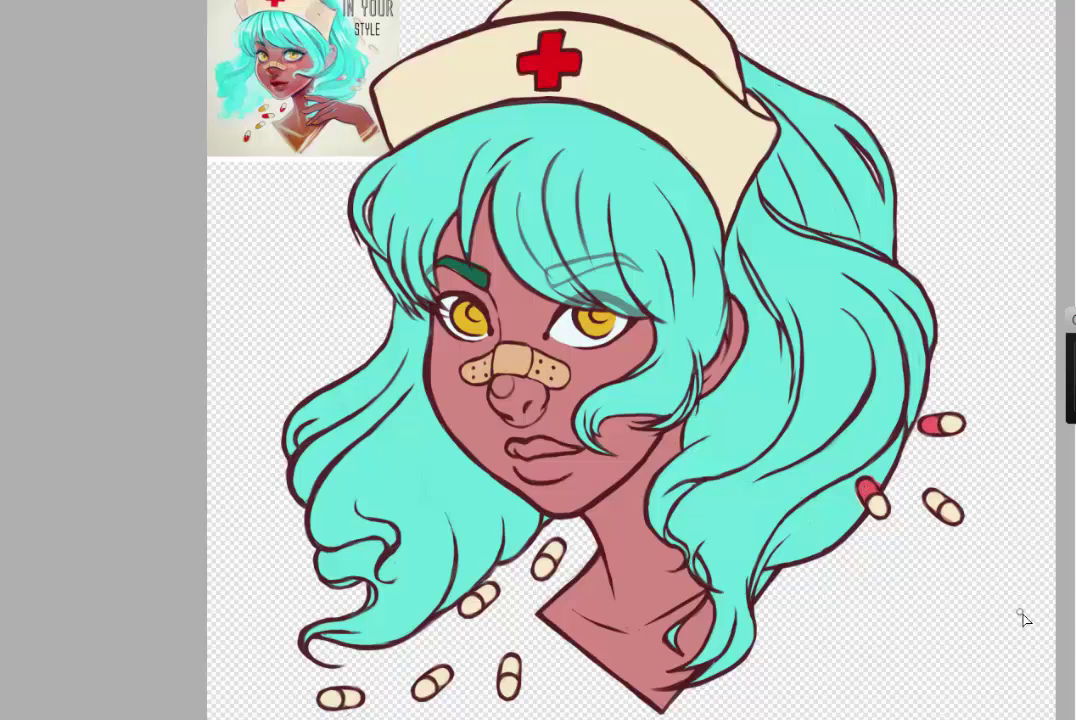
left_click(331, 697)
left_click(541, 566)
left_click(508, 687)
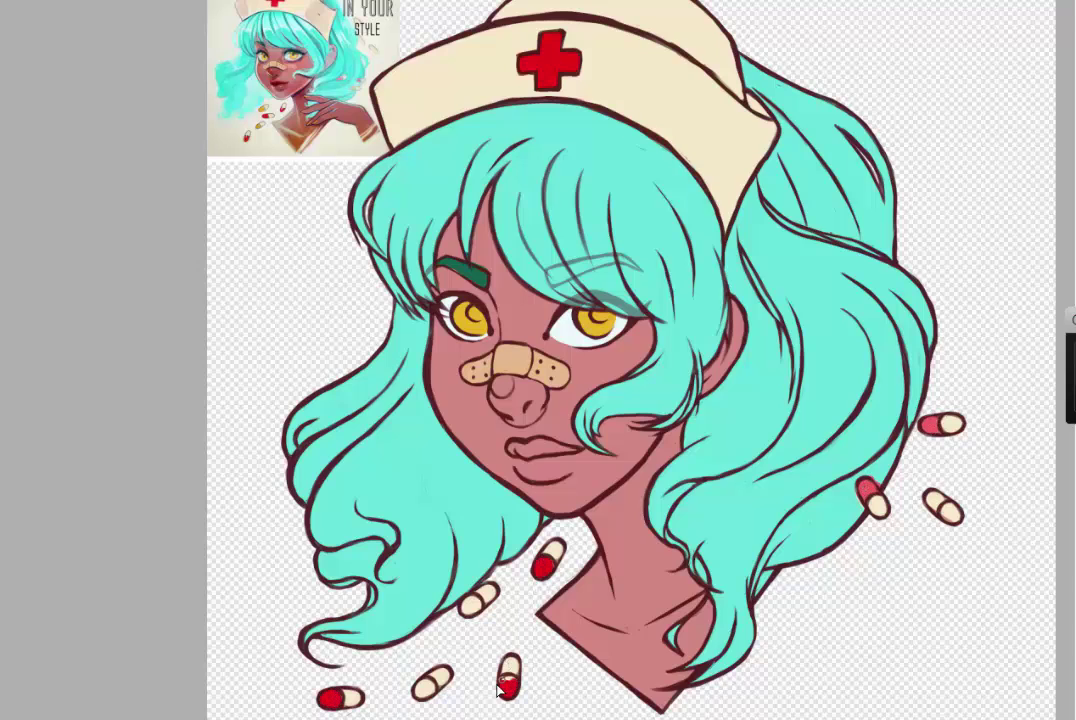
left_click(470, 604)
left_click(424, 689)
Repaint the hair's orange streaks in pink, and shift the hue of all the hair streaks to a muted blue-teal
key("ctrl+0")
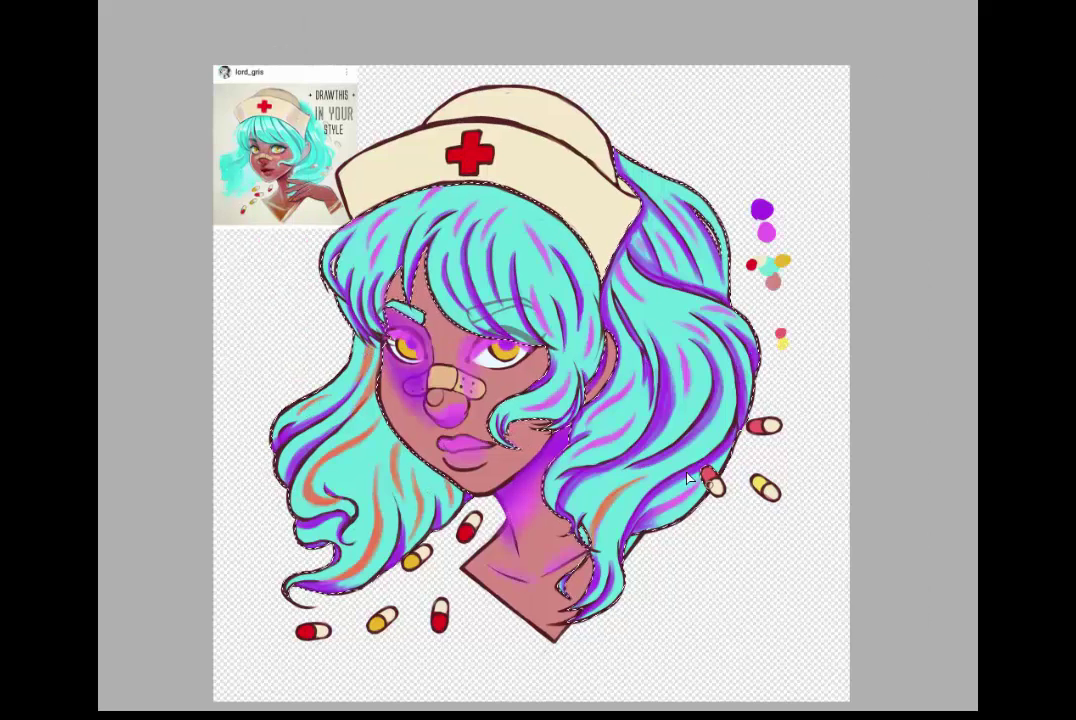
mouse_move(688, 480)
left_mouse_down()
mouse_move(692, 332)
mouse_move(610, 413)
mouse_move(627, 396)
mouse_move(550, 401)
mouse_move(534, 290)
mouse_move(645, 305)
left_mouse_up()
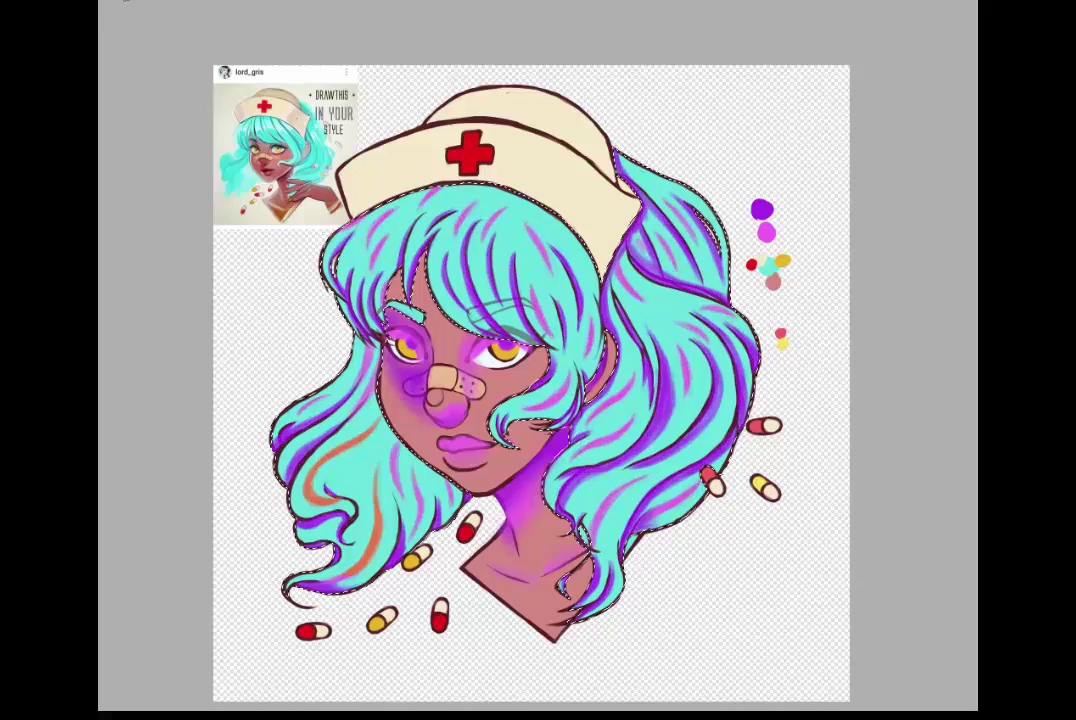
left_click(600, 6)
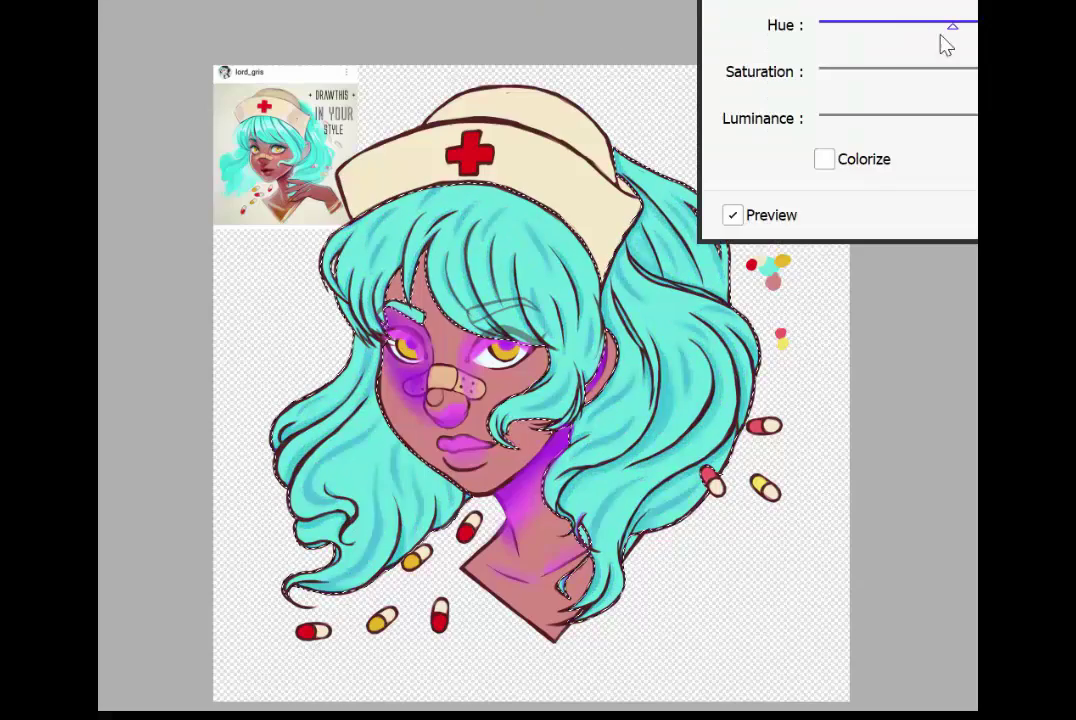
key("Return")
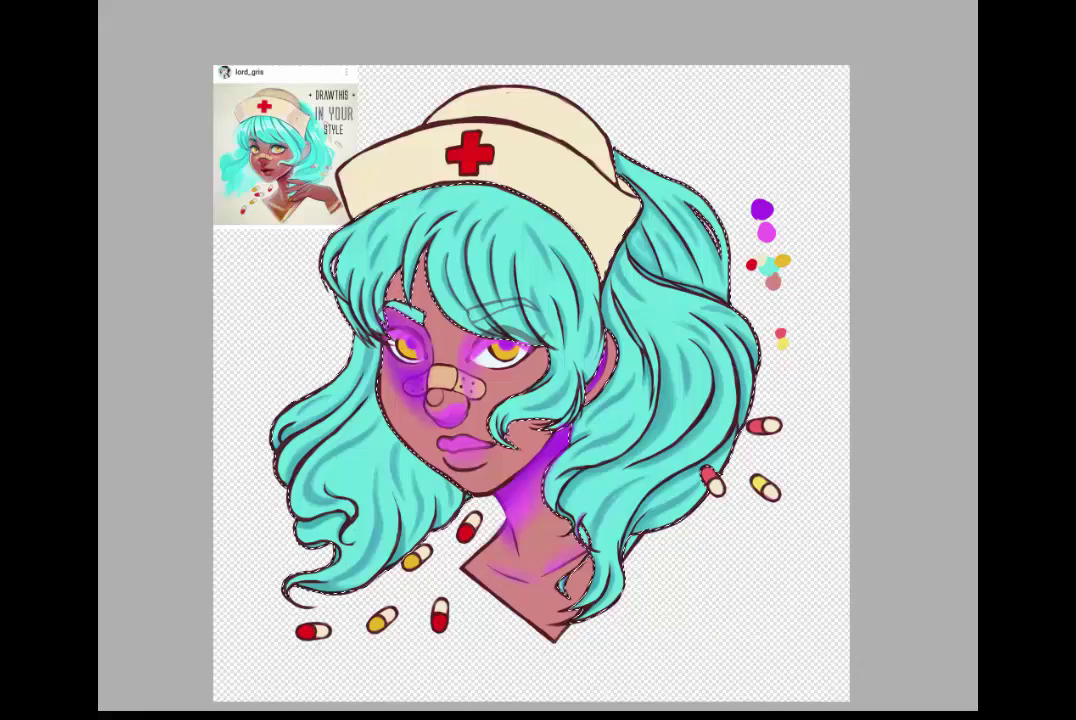
Select the hair below a curve across the bangs and ponytail and shade it with a darker teal vertical gradient
mouse_move(500, 700)
left_mouse_down()
mouse_move(480, 193)
mouse_move(494, 95)
left_mouse_up()
key("ctrl+z")
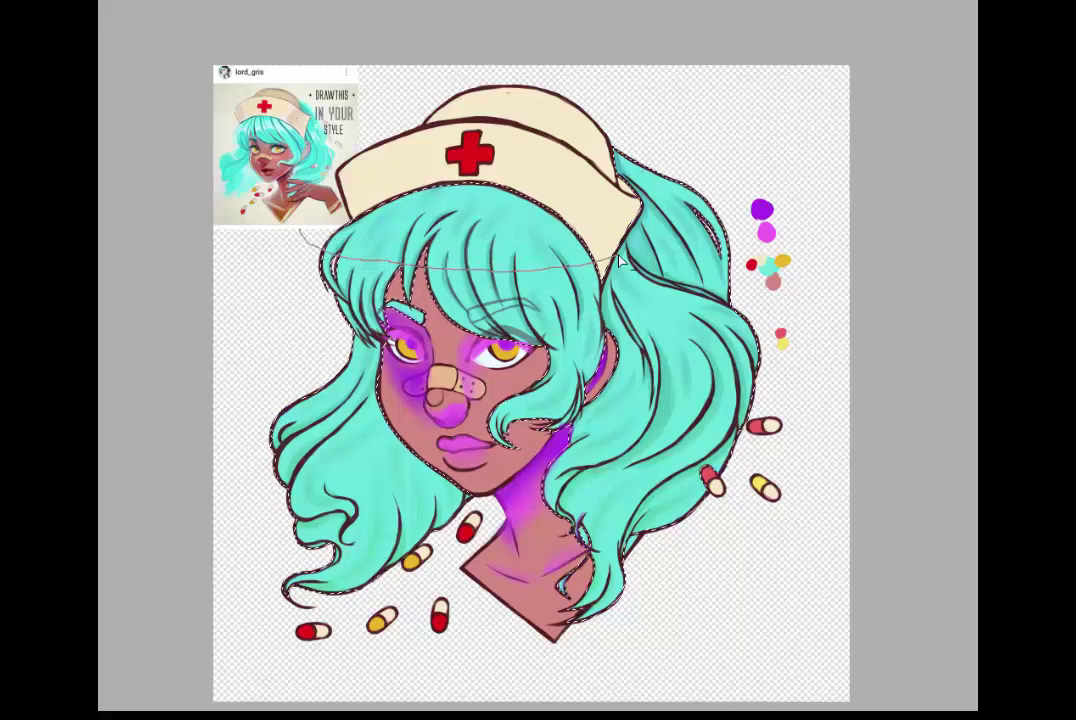
left_click_drag(311, 243, 674, 252)
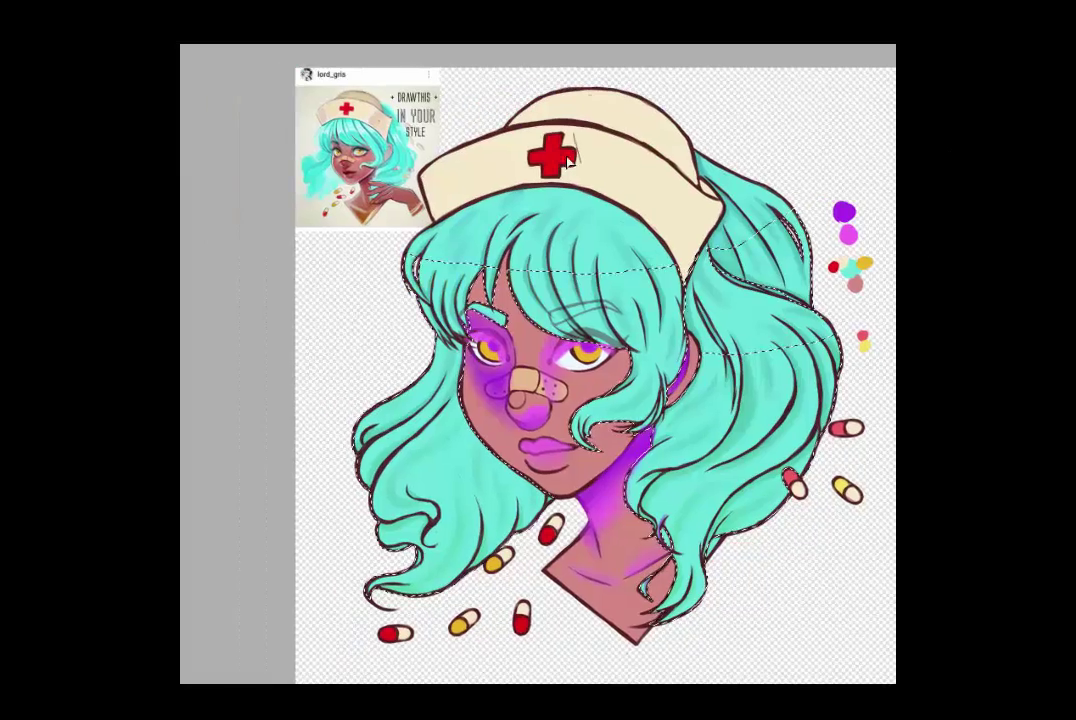
left_click_drag(570, 133, 572, 498)
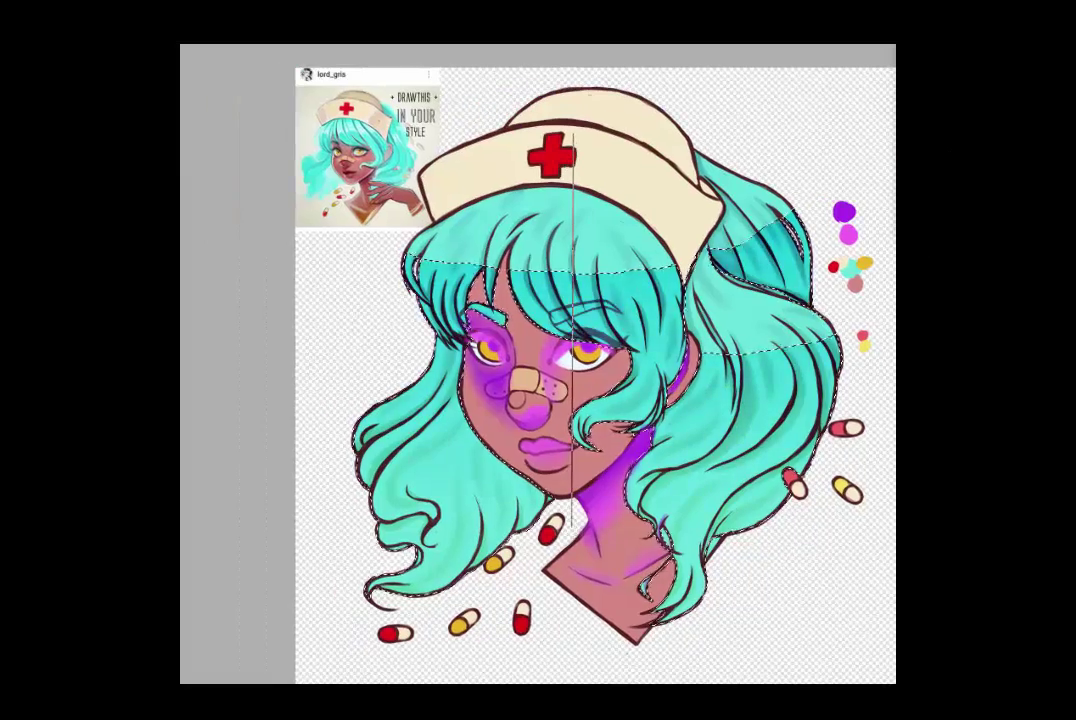
left_click_drag(385, 420, 470, 520)
key("ctrl+d")
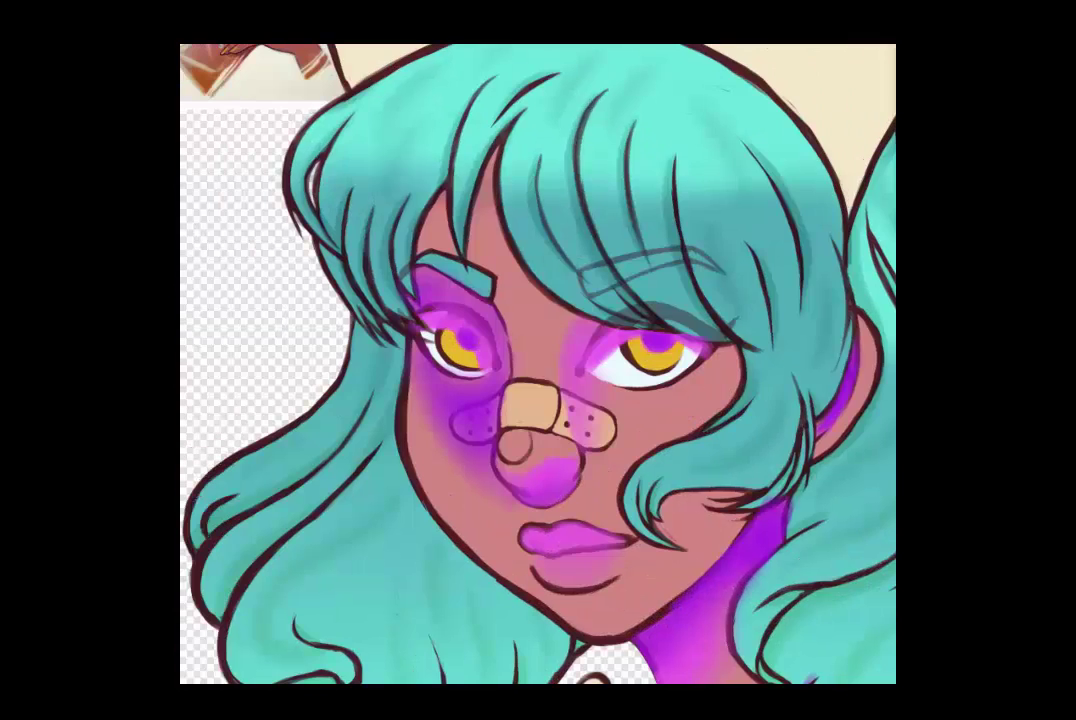
mouse_move(300, 137)
left_mouse_down()
mouse_move(301, 205)
mouse_move(312, 128)
mouse_move(307, 172)
mouse_move(399, 186)
mouse_move(536, 192)
mouse_move(820, 166)
mouse_move(570, 228)
mouse_move(797, 213)
left_mouse_up()
left_click_drag(765, 172, 786, 228)
left_click_drag(676, 180, 690, 243)
left_click_drag(640, 185, 657, 245)
left_click_drag(598, 190, 616, 250)
left_click_drag(545, 195, 560, 245)
left_click_drag(500, 198, 516, 240)
left_click_drag(415, 190, 432, 240)
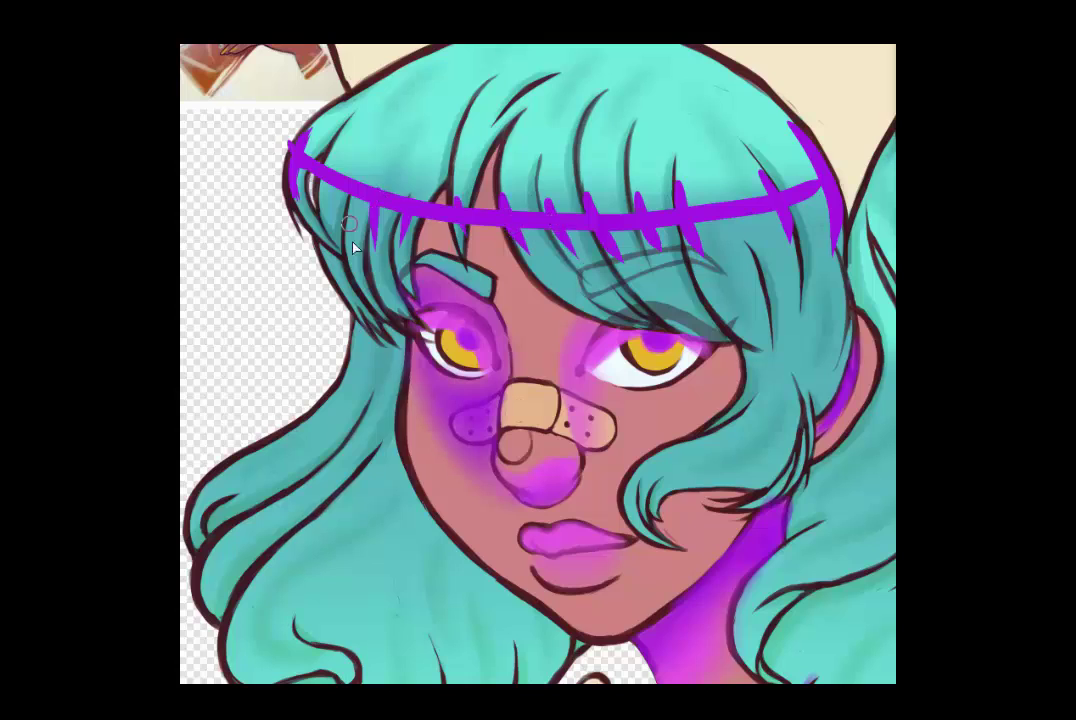
left_click_drag(300, 160, 318, 215)
key("Delete")
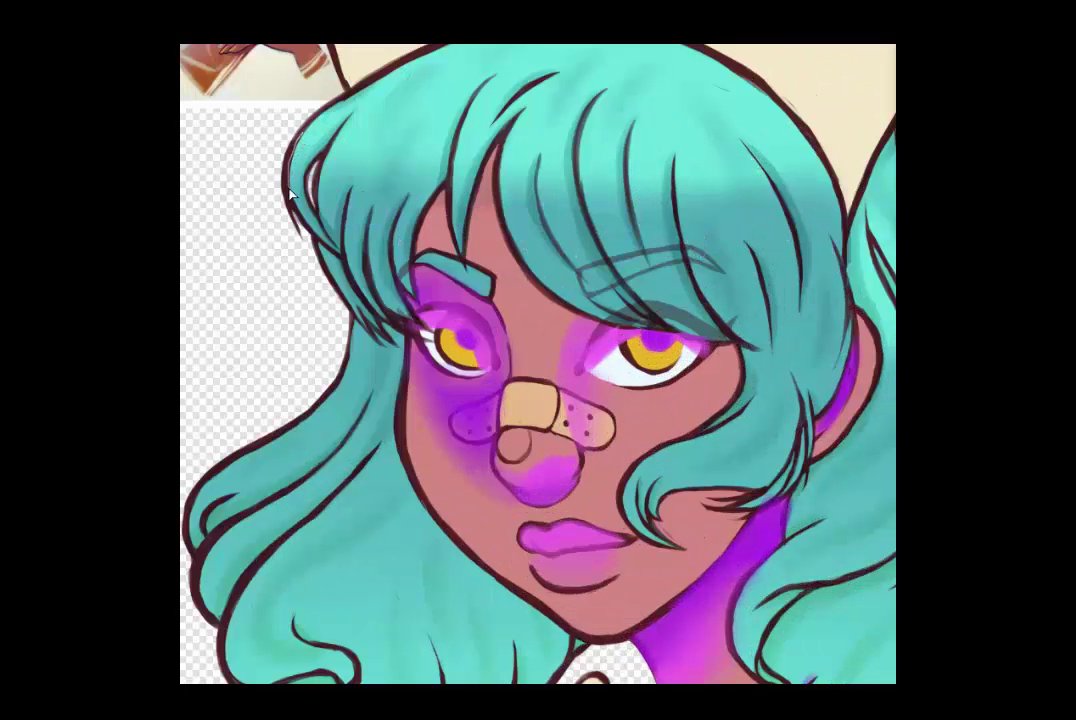
Select a band of jagged highlight shapes across the bangs and fill it with a soft white shine
mouse_move(330, 188)
left_mouse_down()
mouse_move(365, 162)
mouse_move(357, 199)
mouse_move(417, 119)
mouse_move(385, 185)
mouse_move(421, 171)
mouse_move(448, 177)
mouse_move(547, 81)
mouse_move(541, 99)
mouse_move(499, 115)
mouse_move(533, 90)
mouse_move(512, 176)
mouse_move(551, 194)
mouse_move(585, 175)
mouse_move(655, 171)
mouse_move(663, 130)
mouse_move(548, 152)
mouse_move(636, 212)
mouse_move(687, 182)
mouse_move(684, 229)
mouse_move(718, 167)
mouse_move(759, 169)
mouse_move(830, 130)
left_mouse_up()
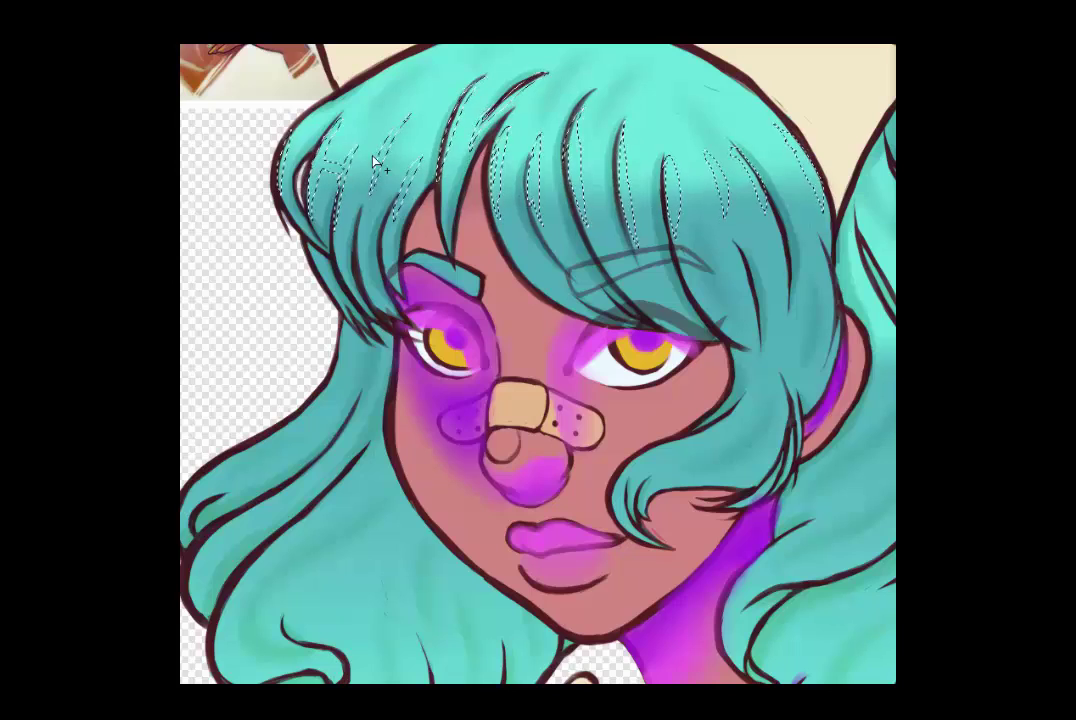
mouse_move(313, 130)
left_mouse_down()
mouse_move(470, 128)
mouse_move(340, 175)
mouse_move(640, 150)
mouse_move(698, 173)
mouse_move(520, 185)
mouse_move(325, 156)
mouse_move(450, 130)
mouse_move(400, 110)
left_mouse_up()
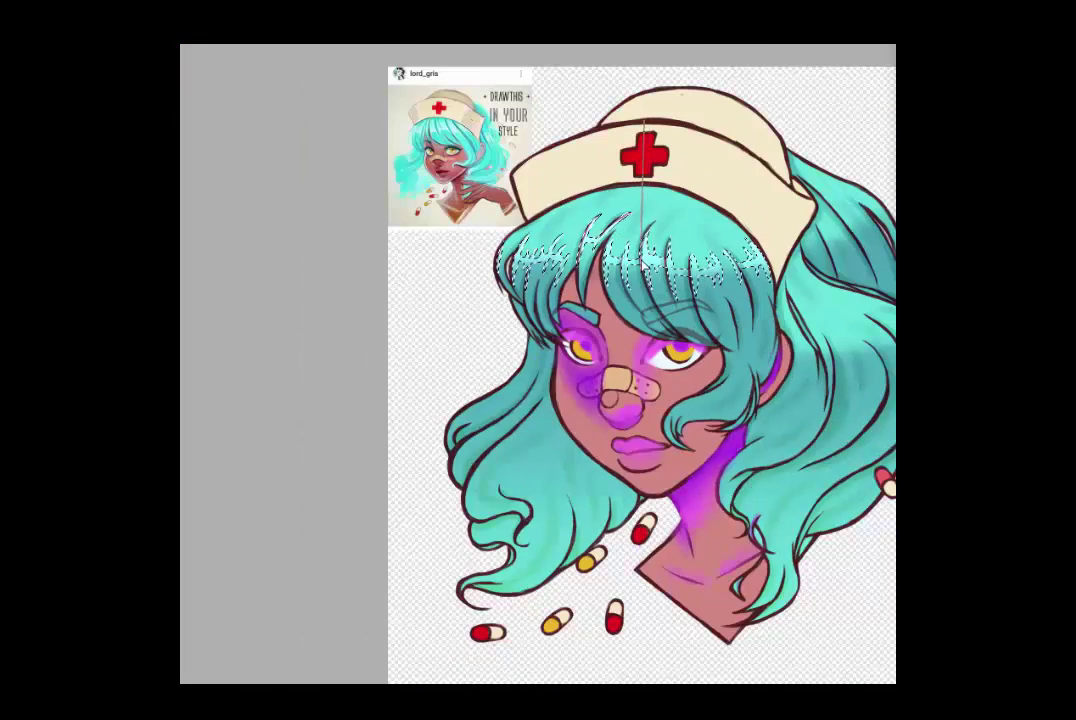
key("alt+BackSpace")
key("ctrl+d")
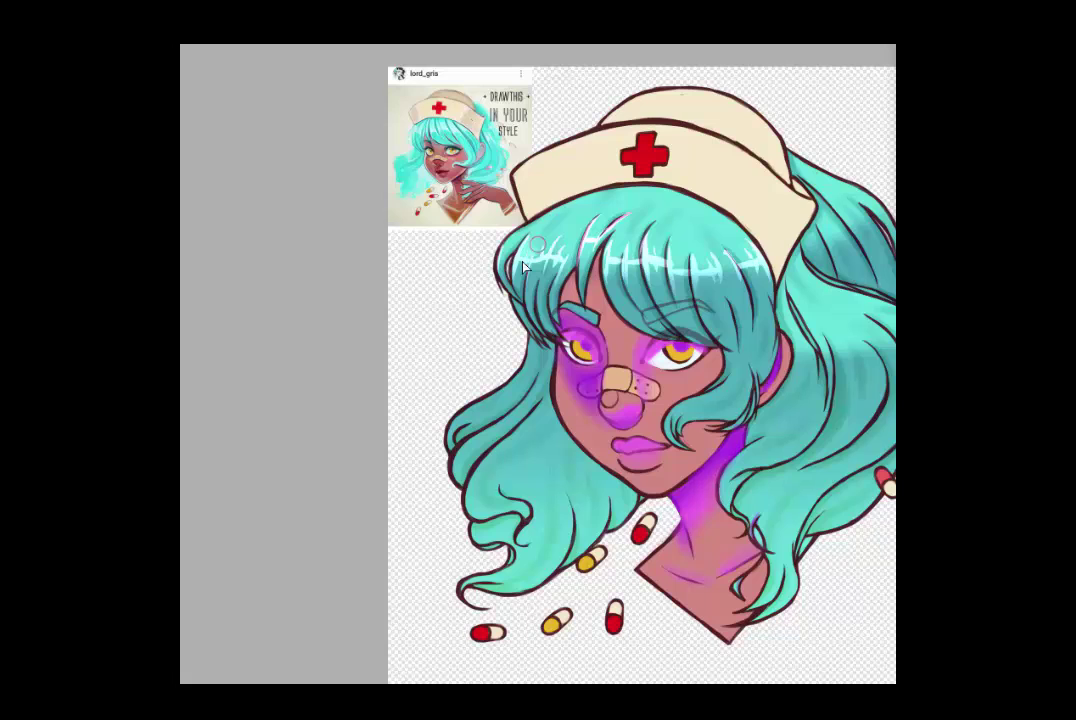
key("ctrl+minus")
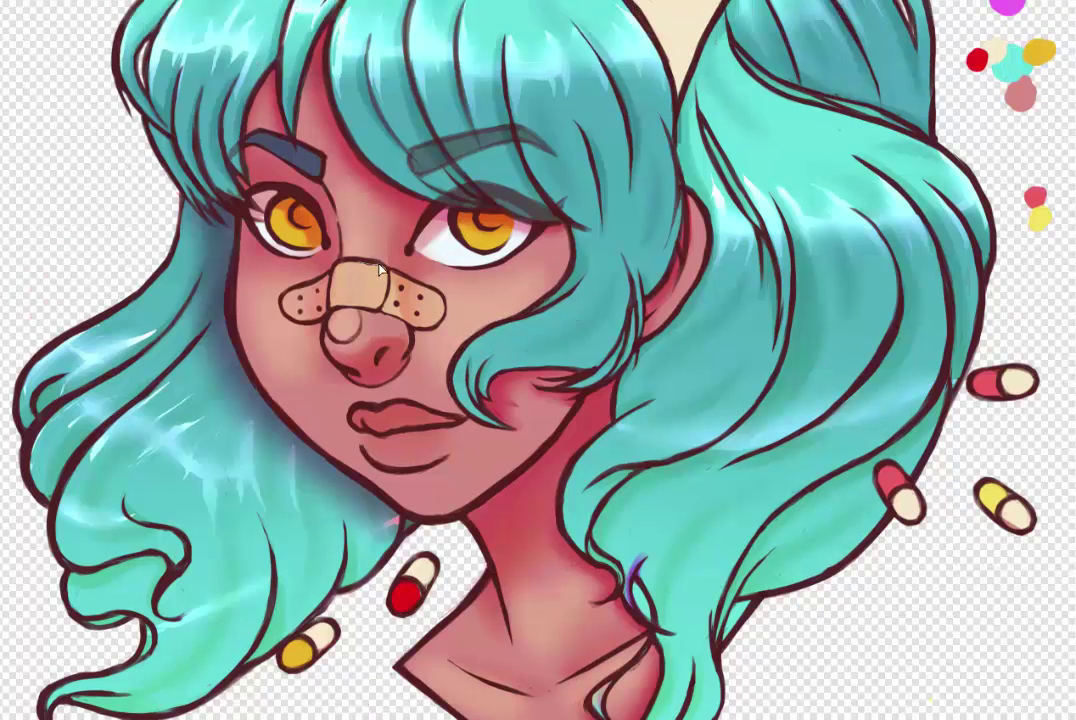
Brush a soft red blush over both cheeks on either side of the nose bandage
left_click_drag(328, 182, 388, 230)
key("ctrl+d")
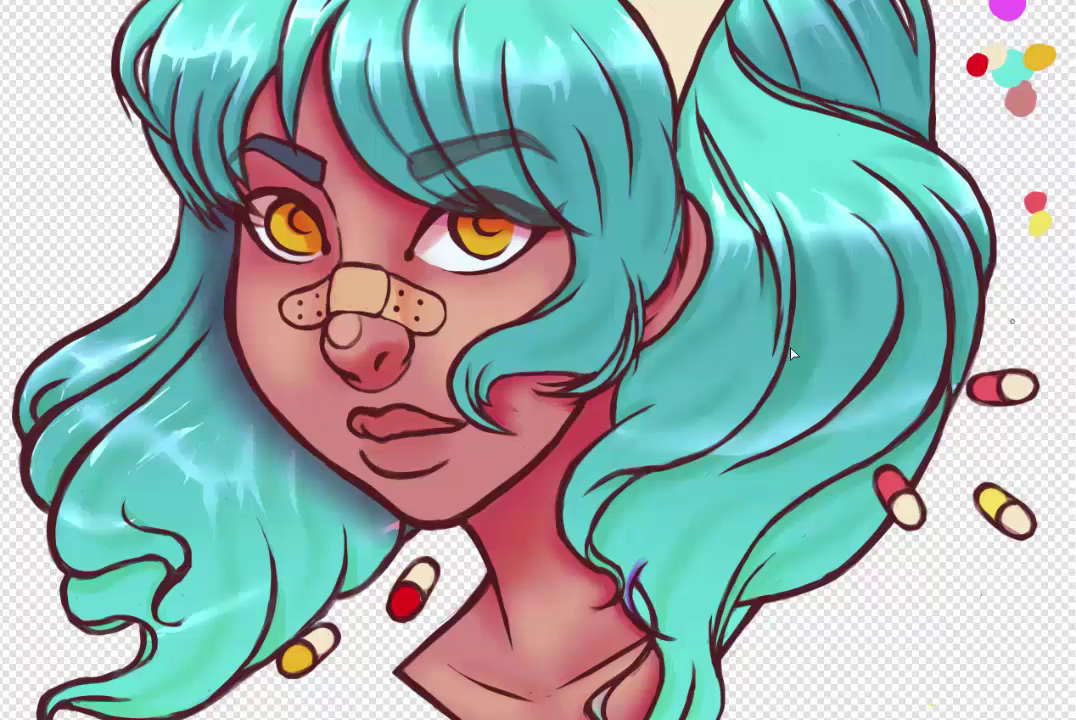
left_click_drag(440, 330, 492, 348)
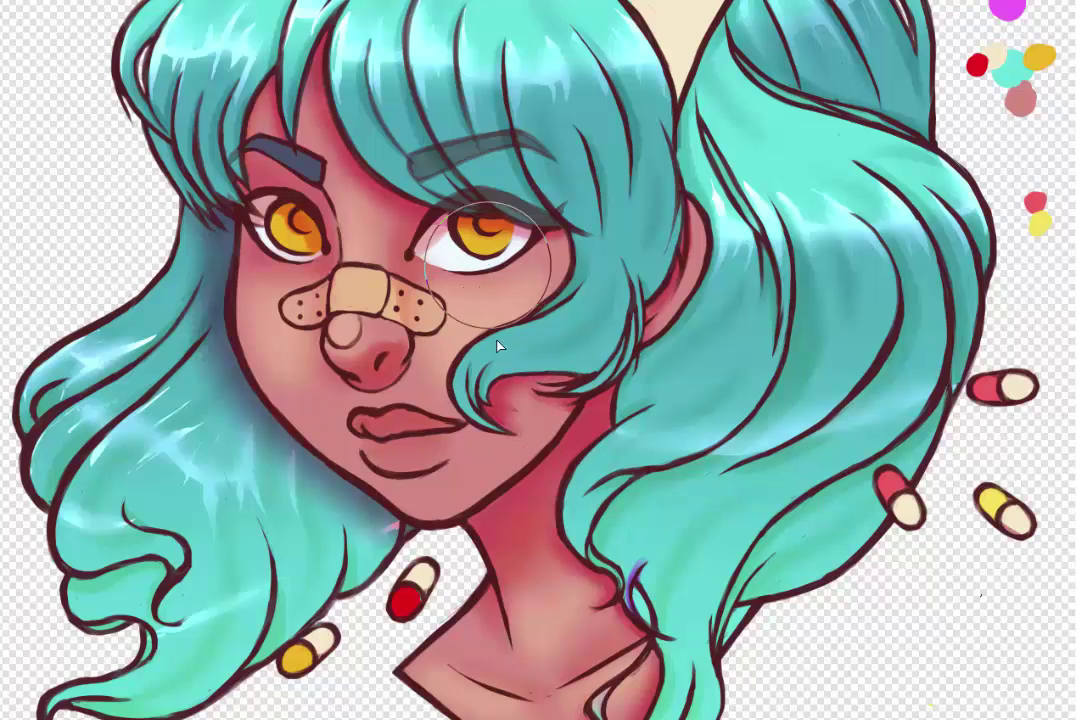
left_click_drag(420, 300, 480, 320)
left_click_drag(230, 270, 340, 345)
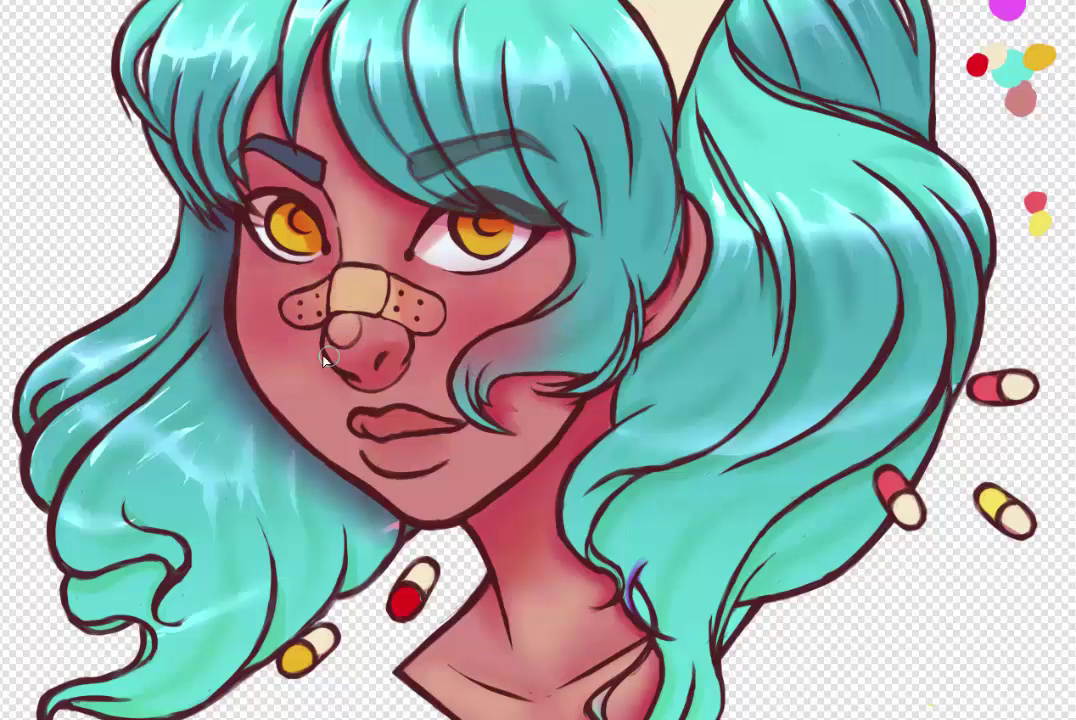
Deepen the red blush on the cheeks, nose and lips, and add a red flush to the upper chest
scroll(528, 560, "down", 3)
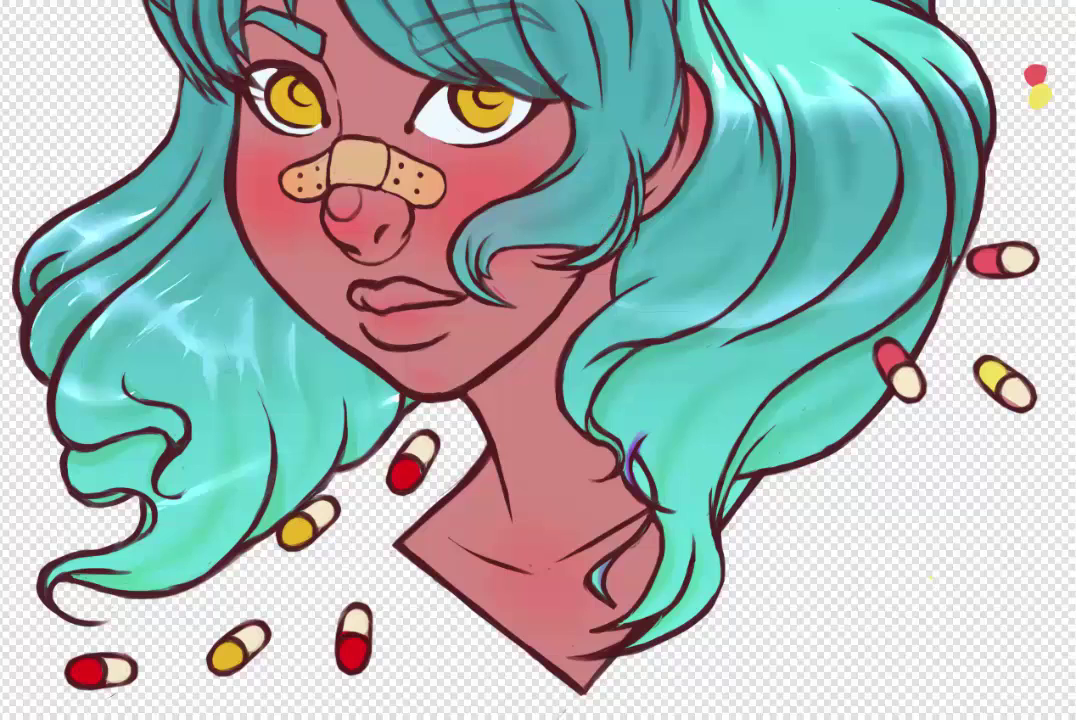
left_click_drag(410, 140, 450, 165)
left_click_drag(210, 130, 262, 176)
left_click_drag(310, 258, 340, 284)
left_click_drag(422, 468, 515, 515)
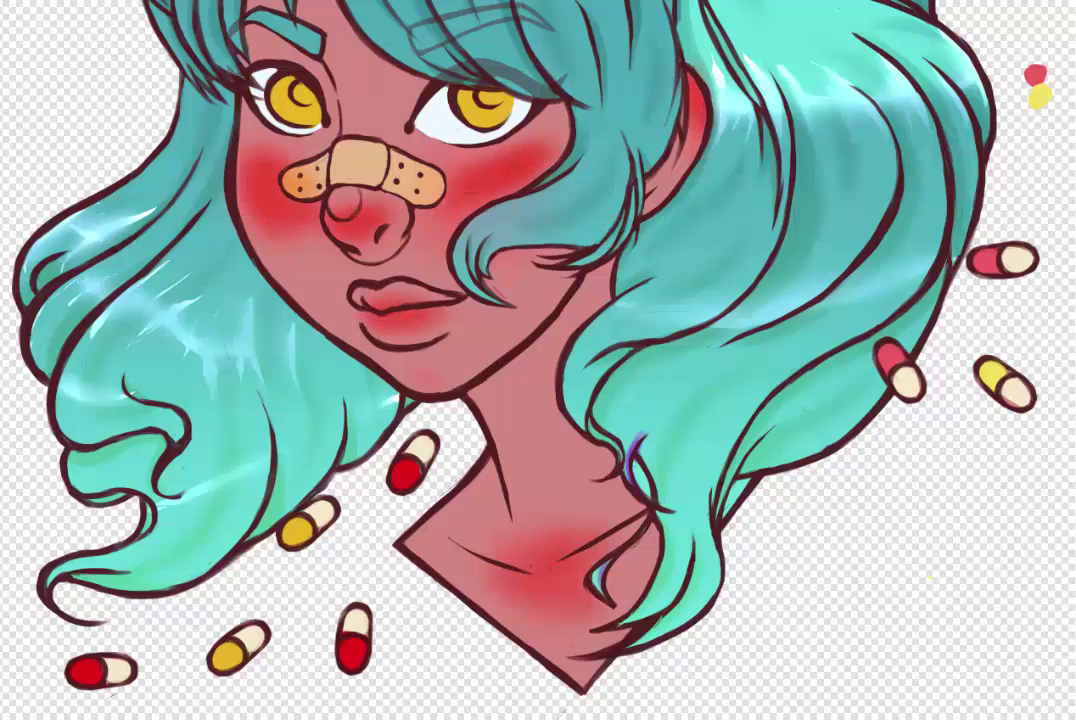
Soften the blush on the chest and face, and erase the red spilling onto the bandage and hair
left_click_drag(470, 470, 533, 571)
left_click_drag(520, 480, 455, 500)
left_click_drag(300, 180, 440, 150)
left_click_drag(240, 150, 370, 285)
mouse_move(600, 110)
left_mouse_down()
mouse_move(683, 147)
mouse_move(665, 233)
left_mouse_up()
left_click_drag(590, 60, 592, 130)
left_click_drag(630, 20, 585, 110)
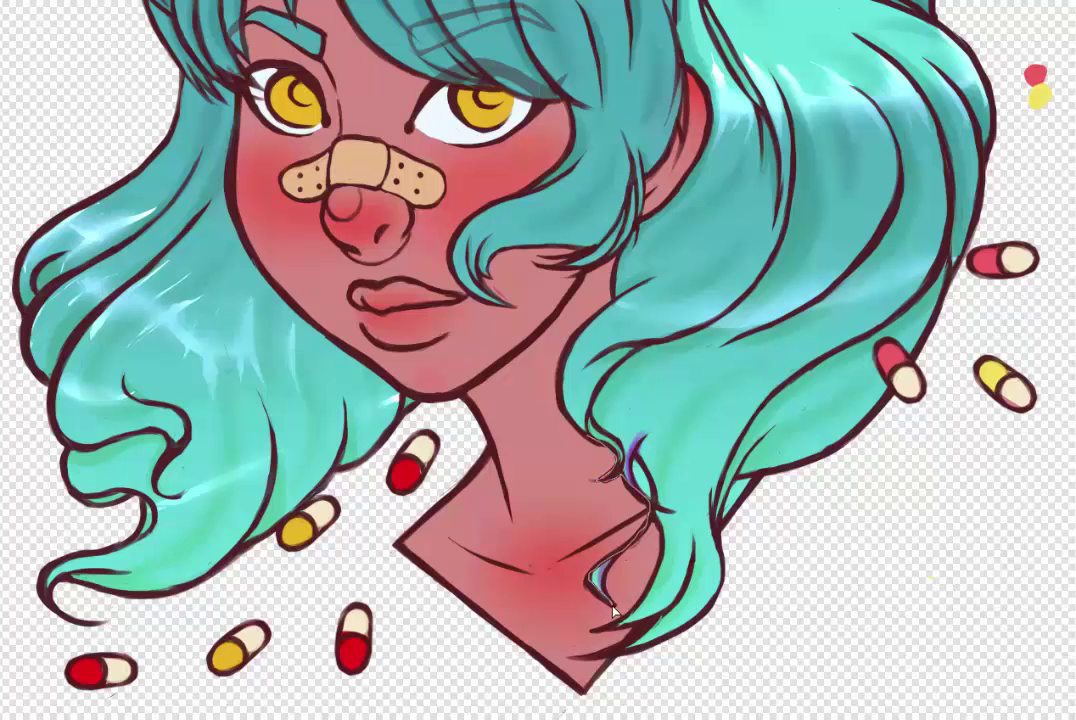
left_click_drag(613, 612, 600, 605)
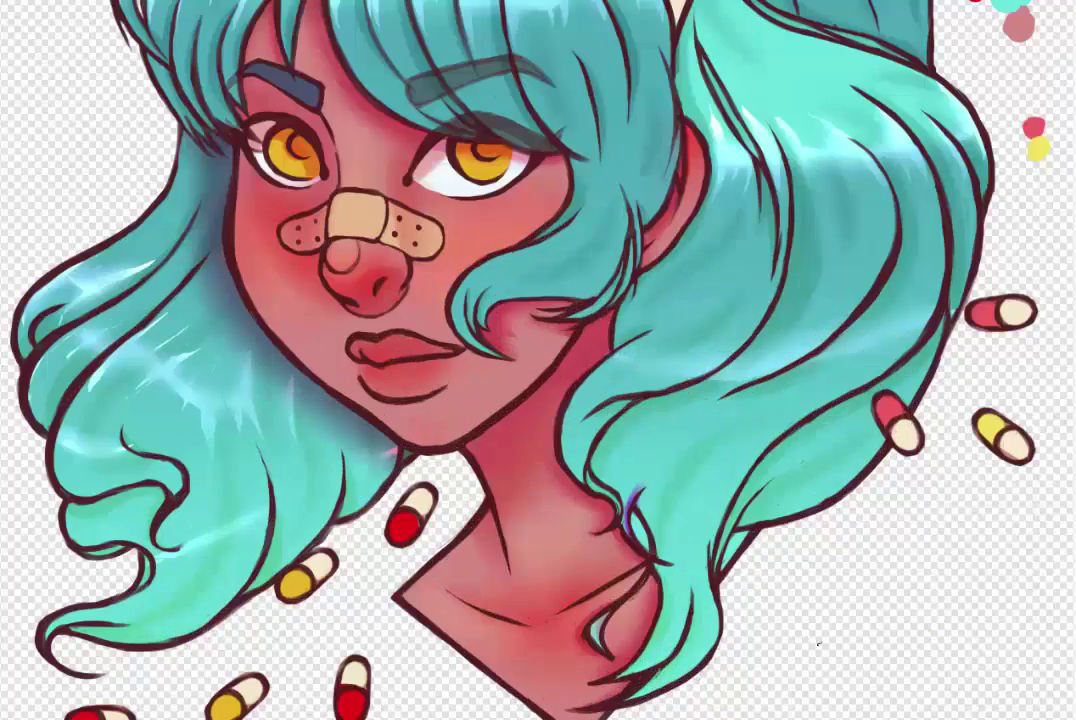
scroll(1057, 197, "down", 3)
scroll(785, 192, "up", 3)
scroll(785, 192, "down", 3)
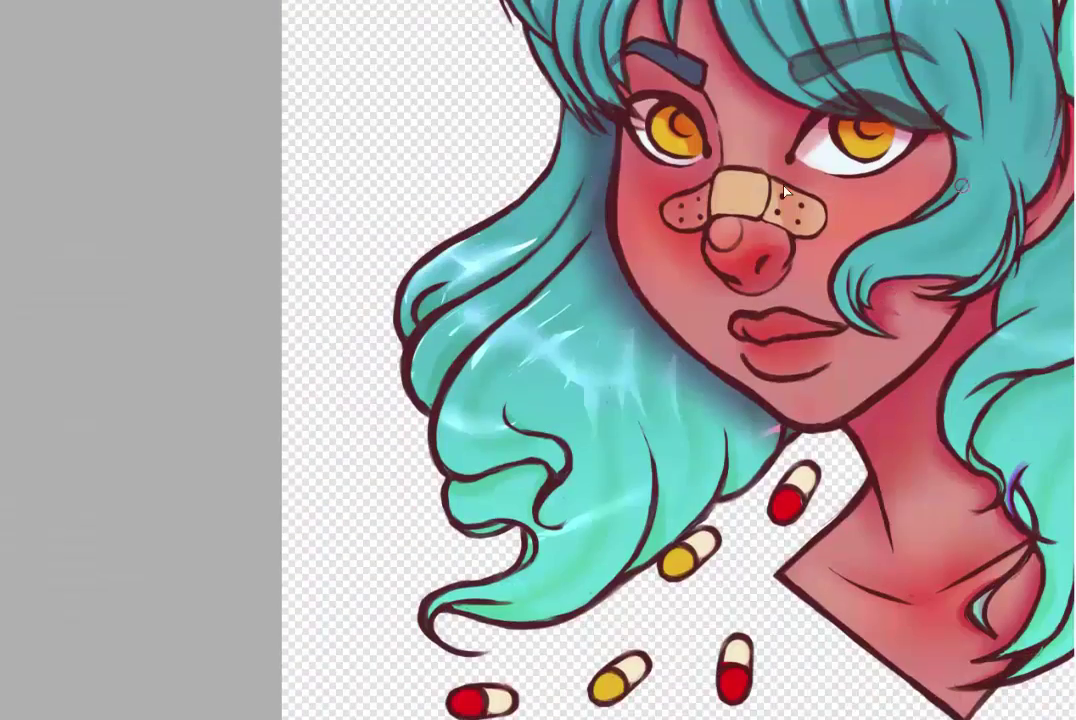